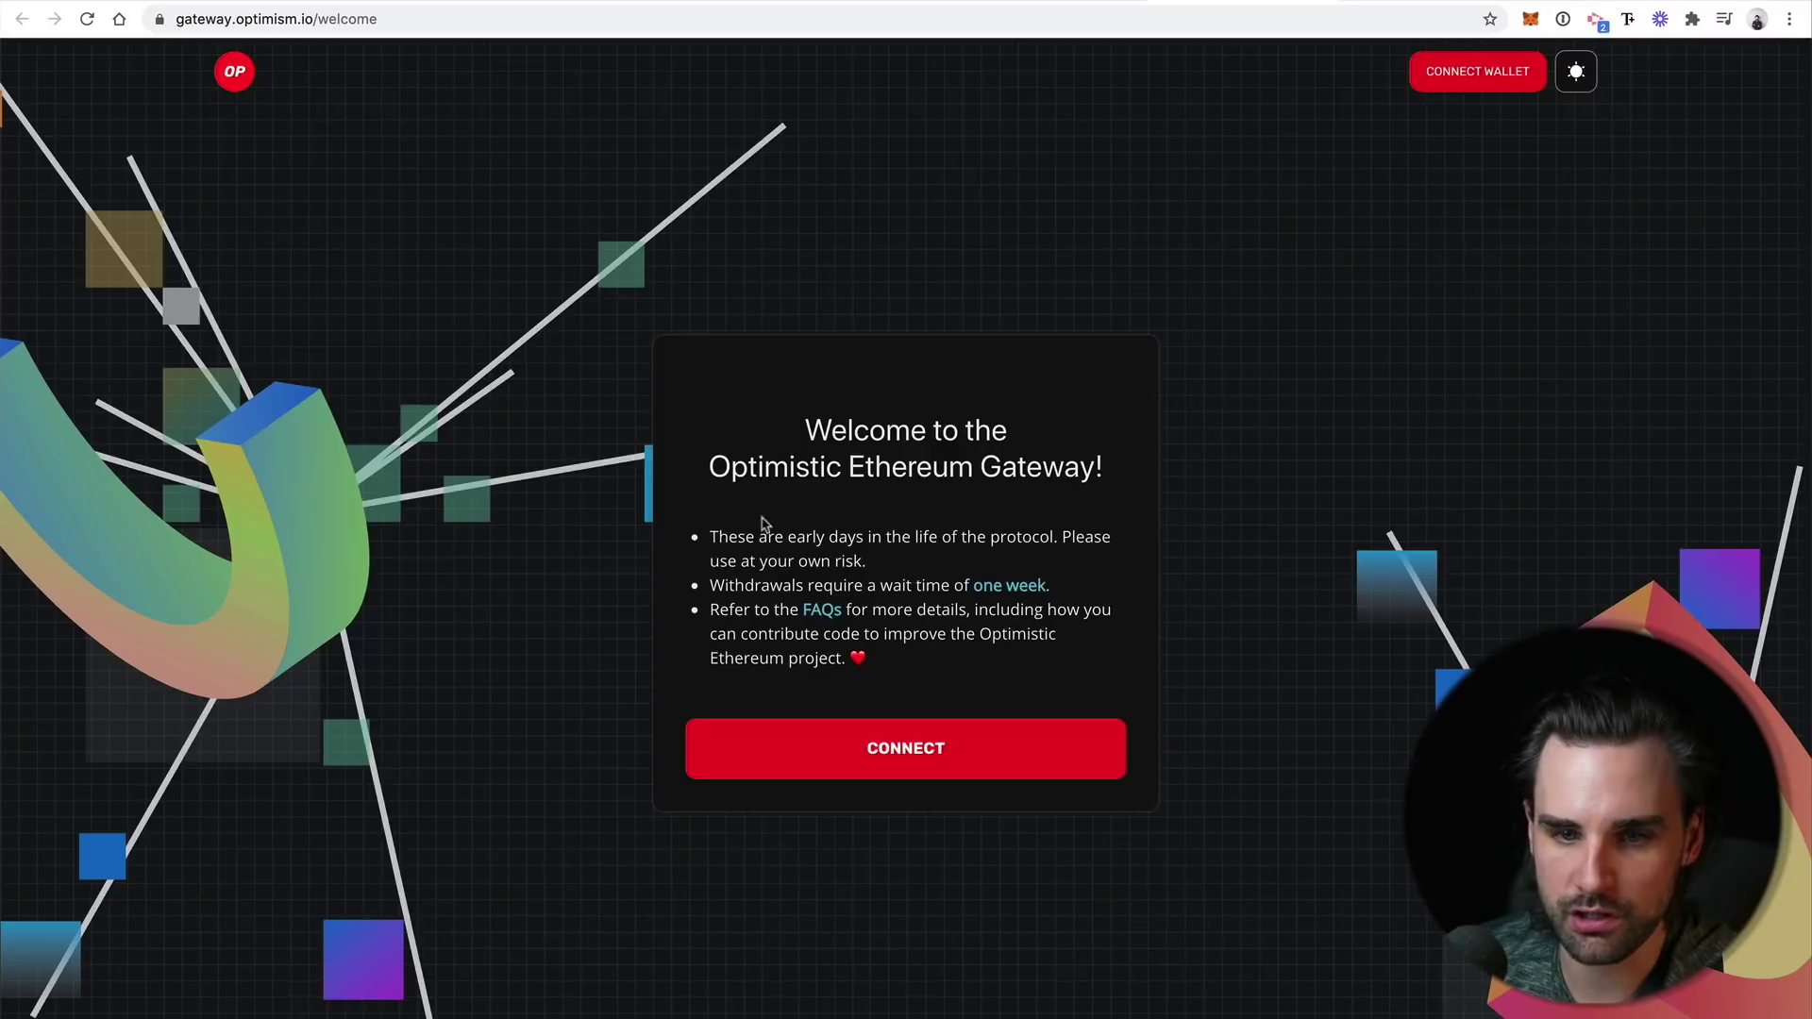
- Connect MetaMask to Optimism Gateway on Mainnet to show the 0.012 ETH deposit form
left_click(1493, 83)
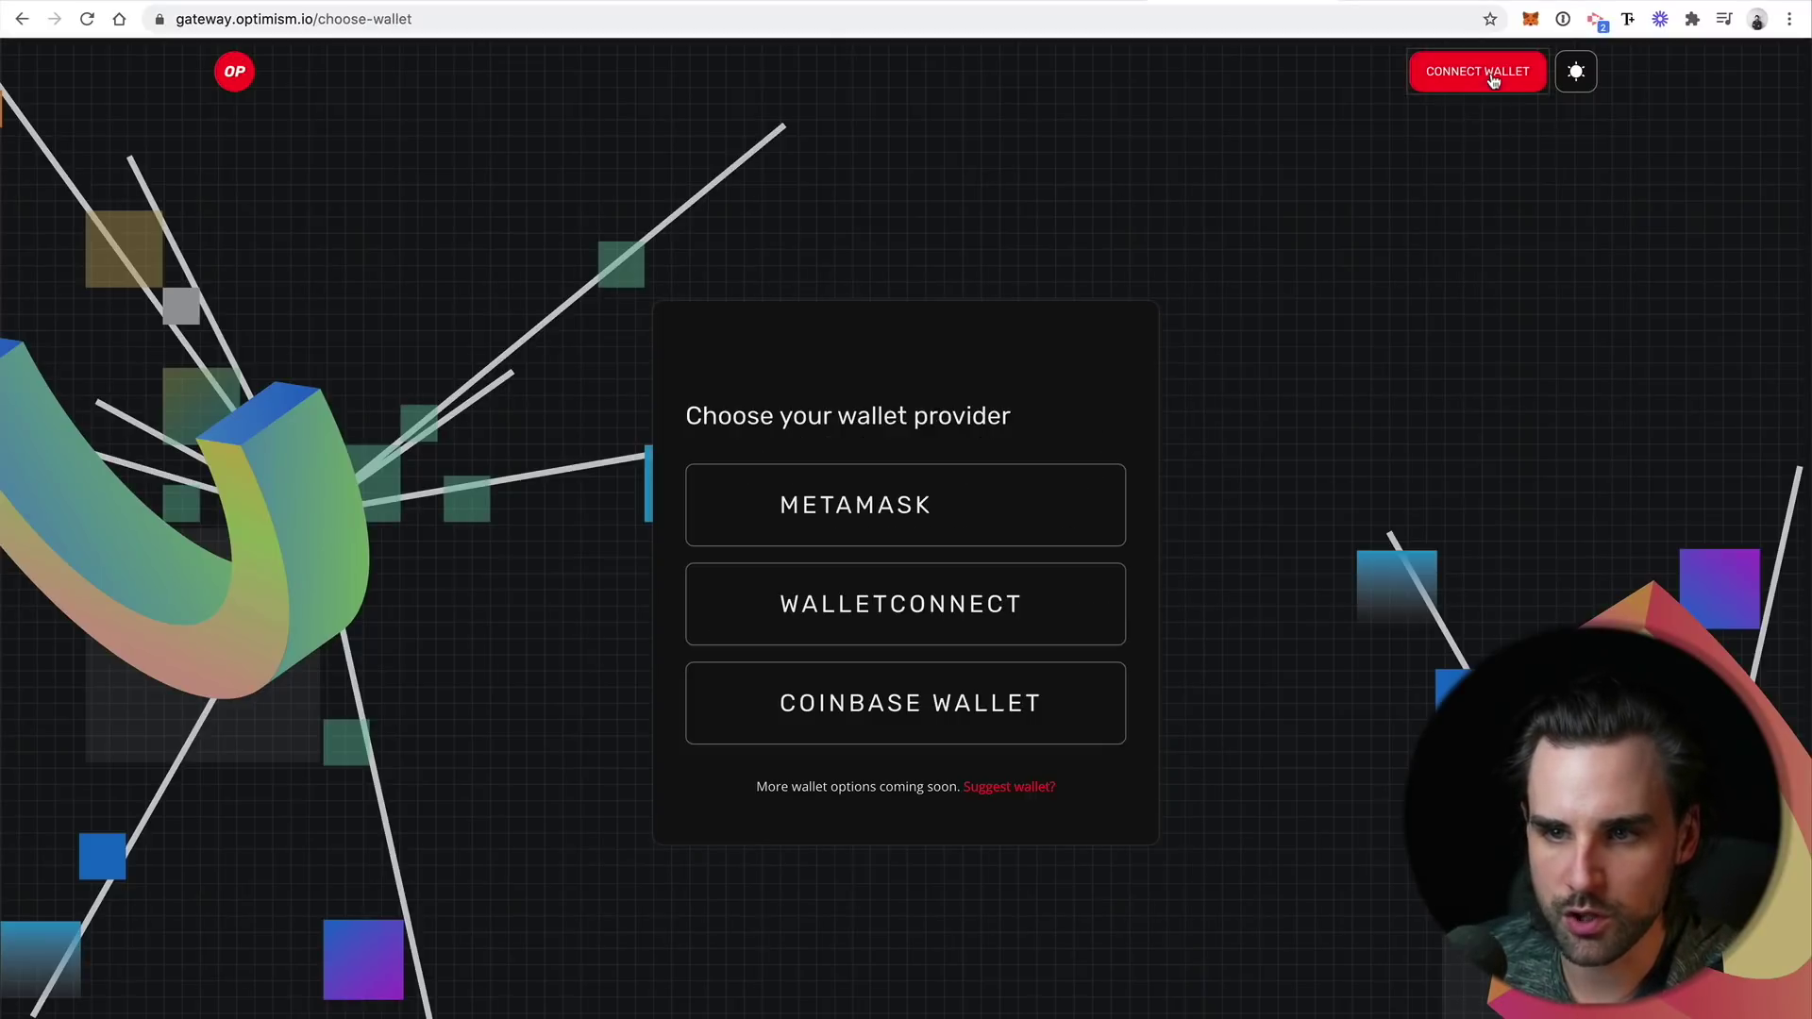
left_click(988, 513)
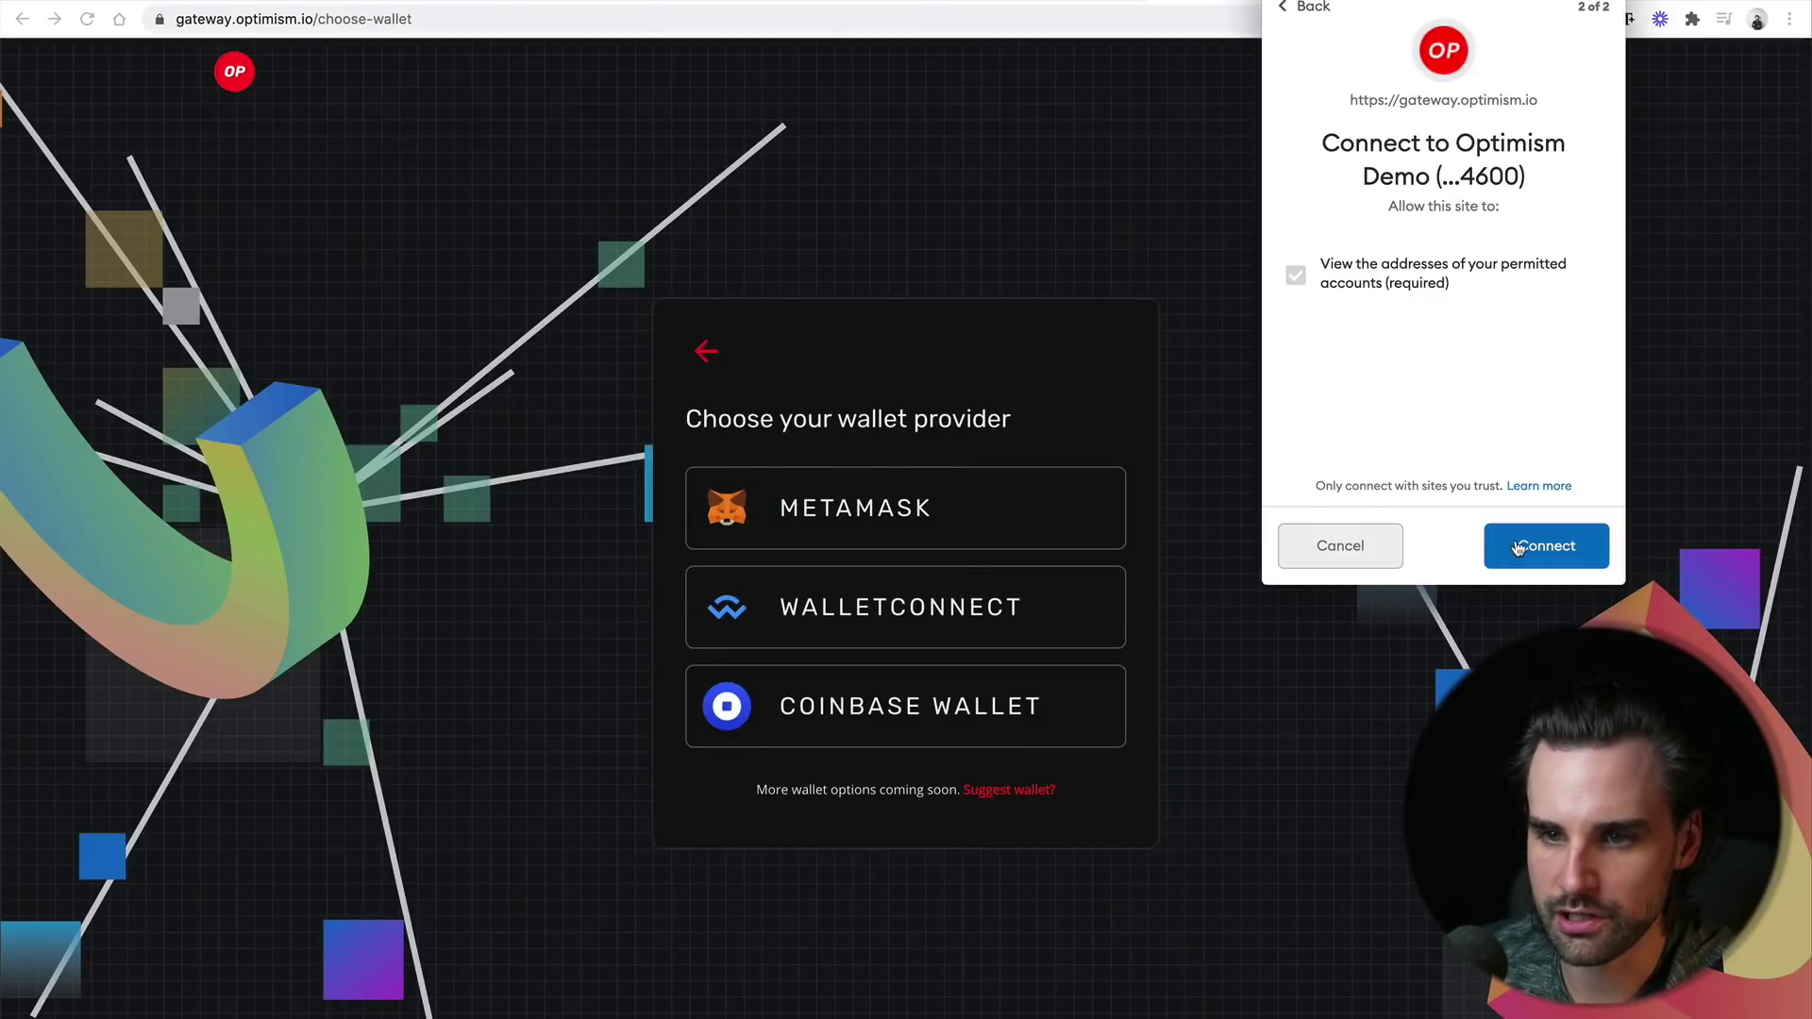
left_click(1516, 547)
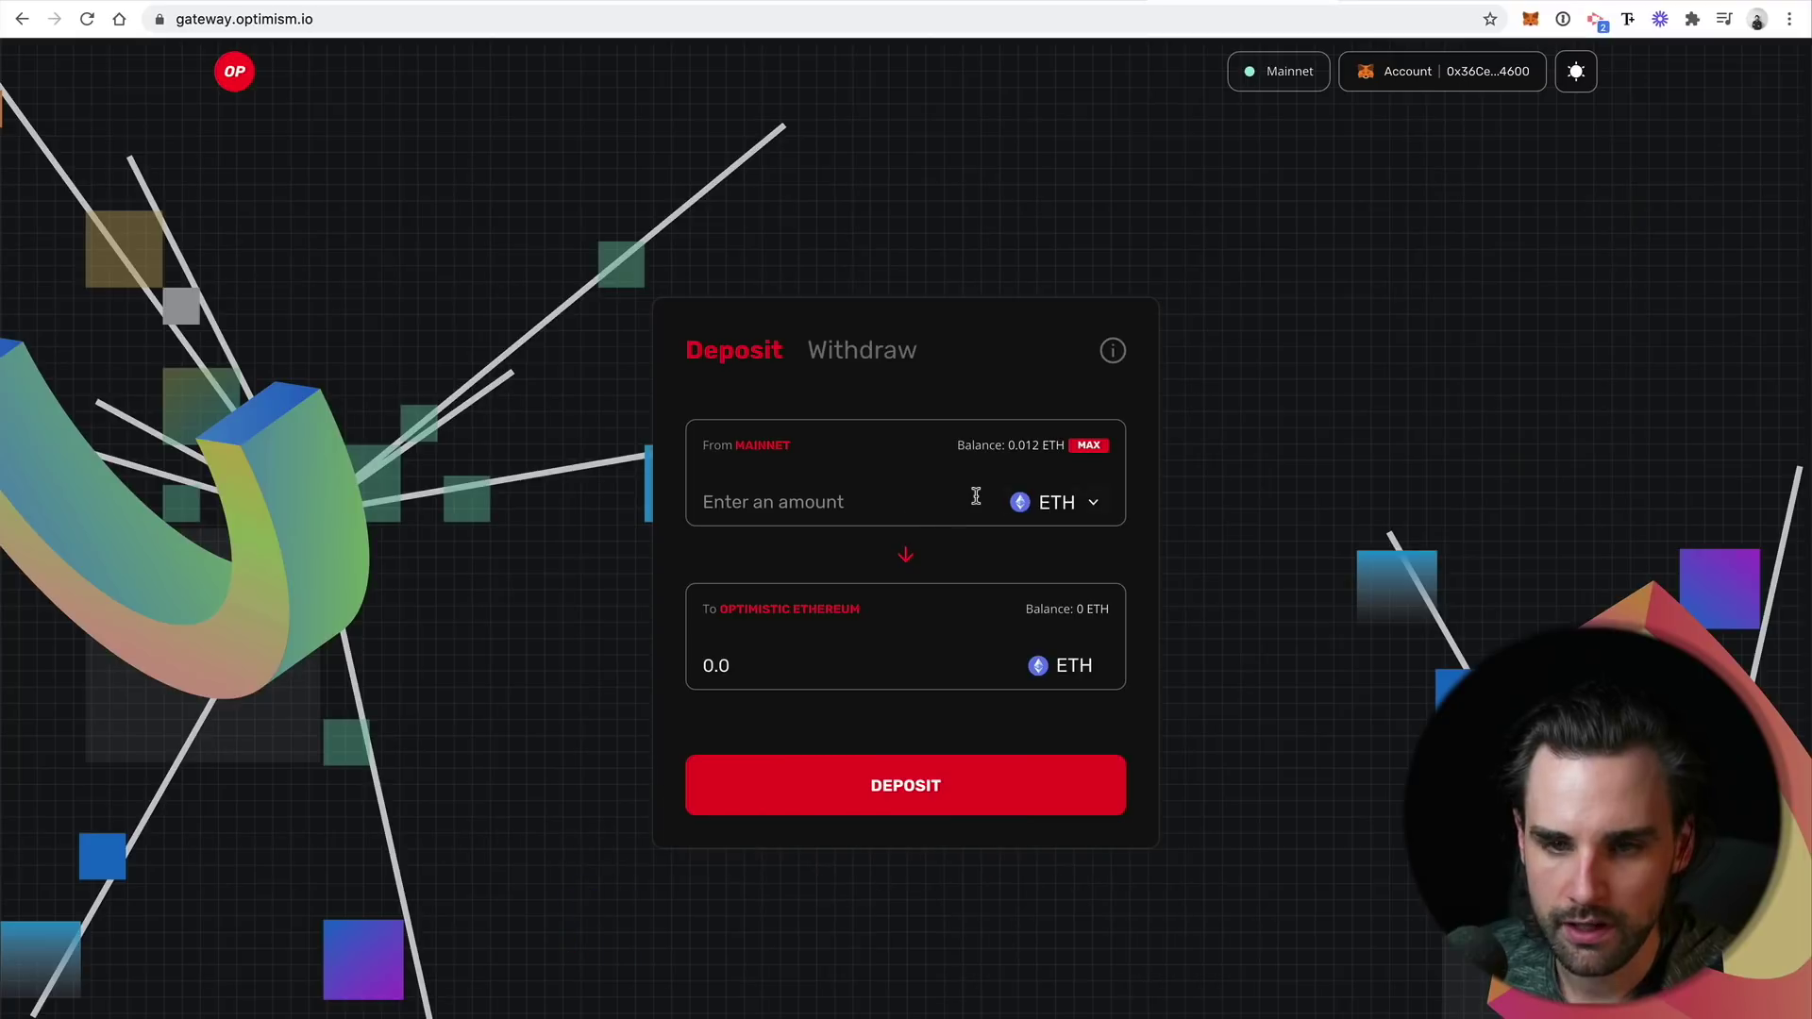
- Replace the rejected 0.012 ETH deposit amount with 0.005 ETH
left_click(828, 508)
type("0.012")
key("ctrl+a")
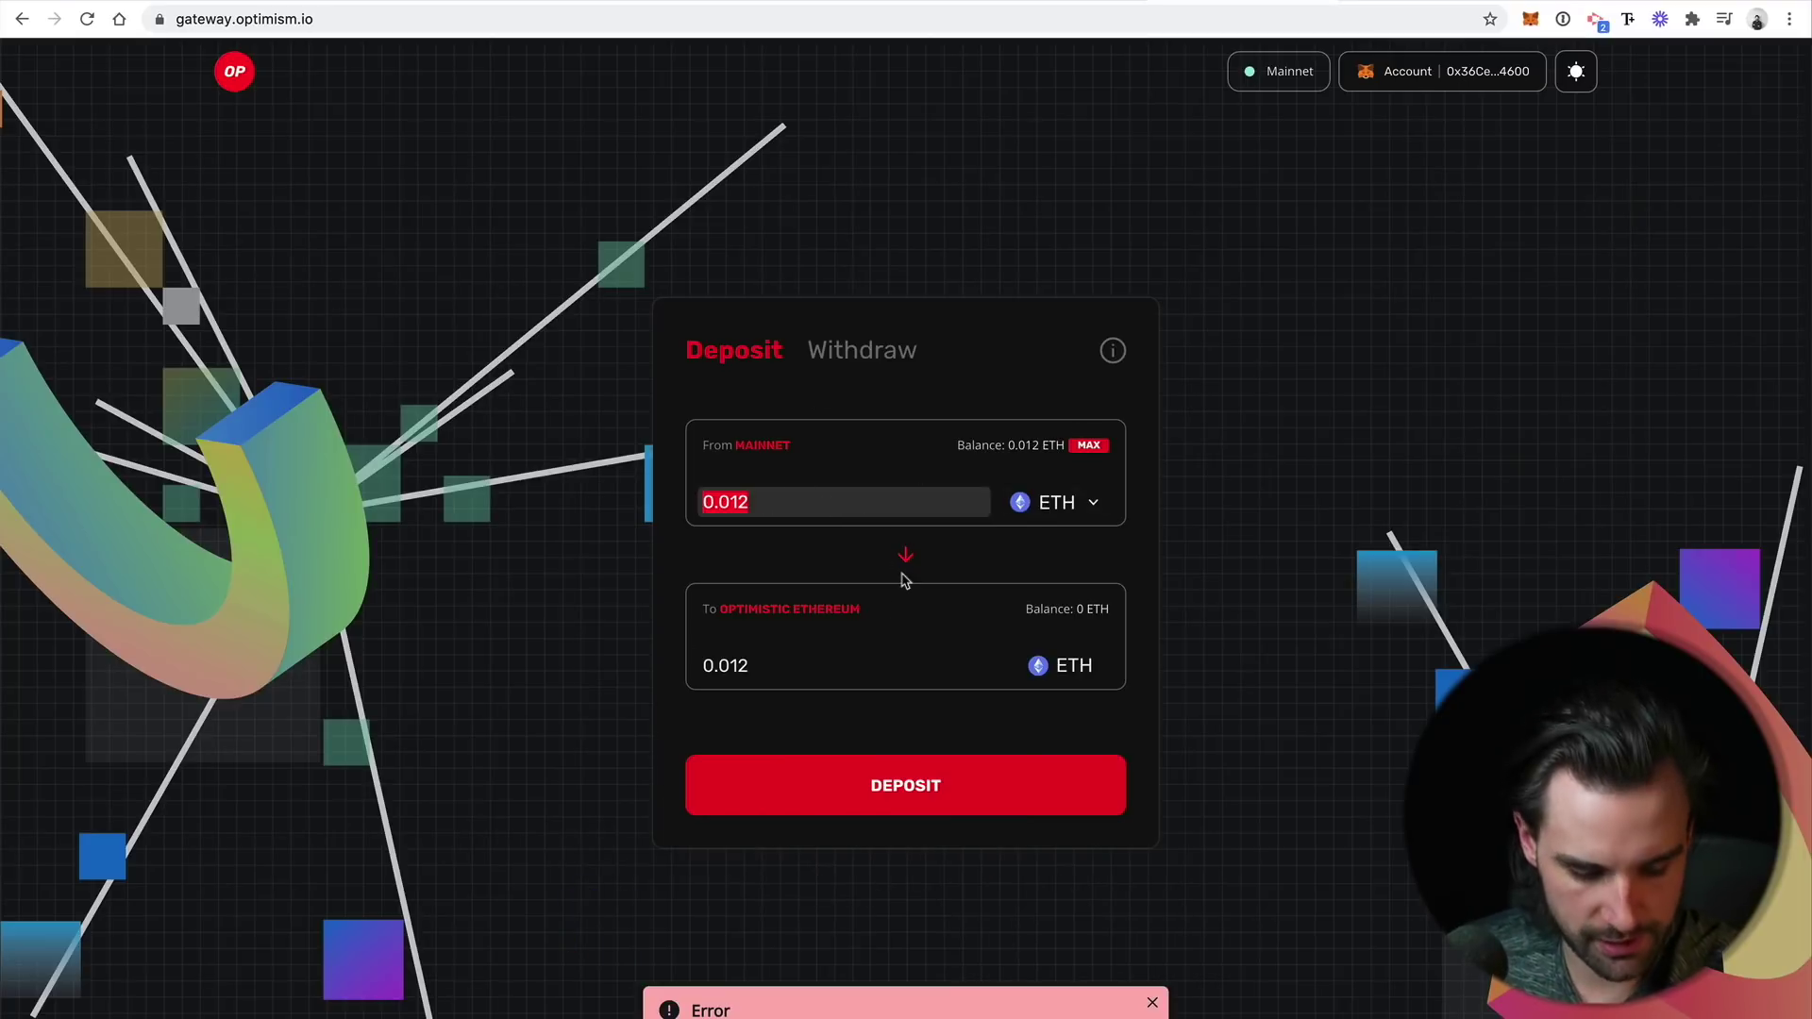
key("BackSpace")
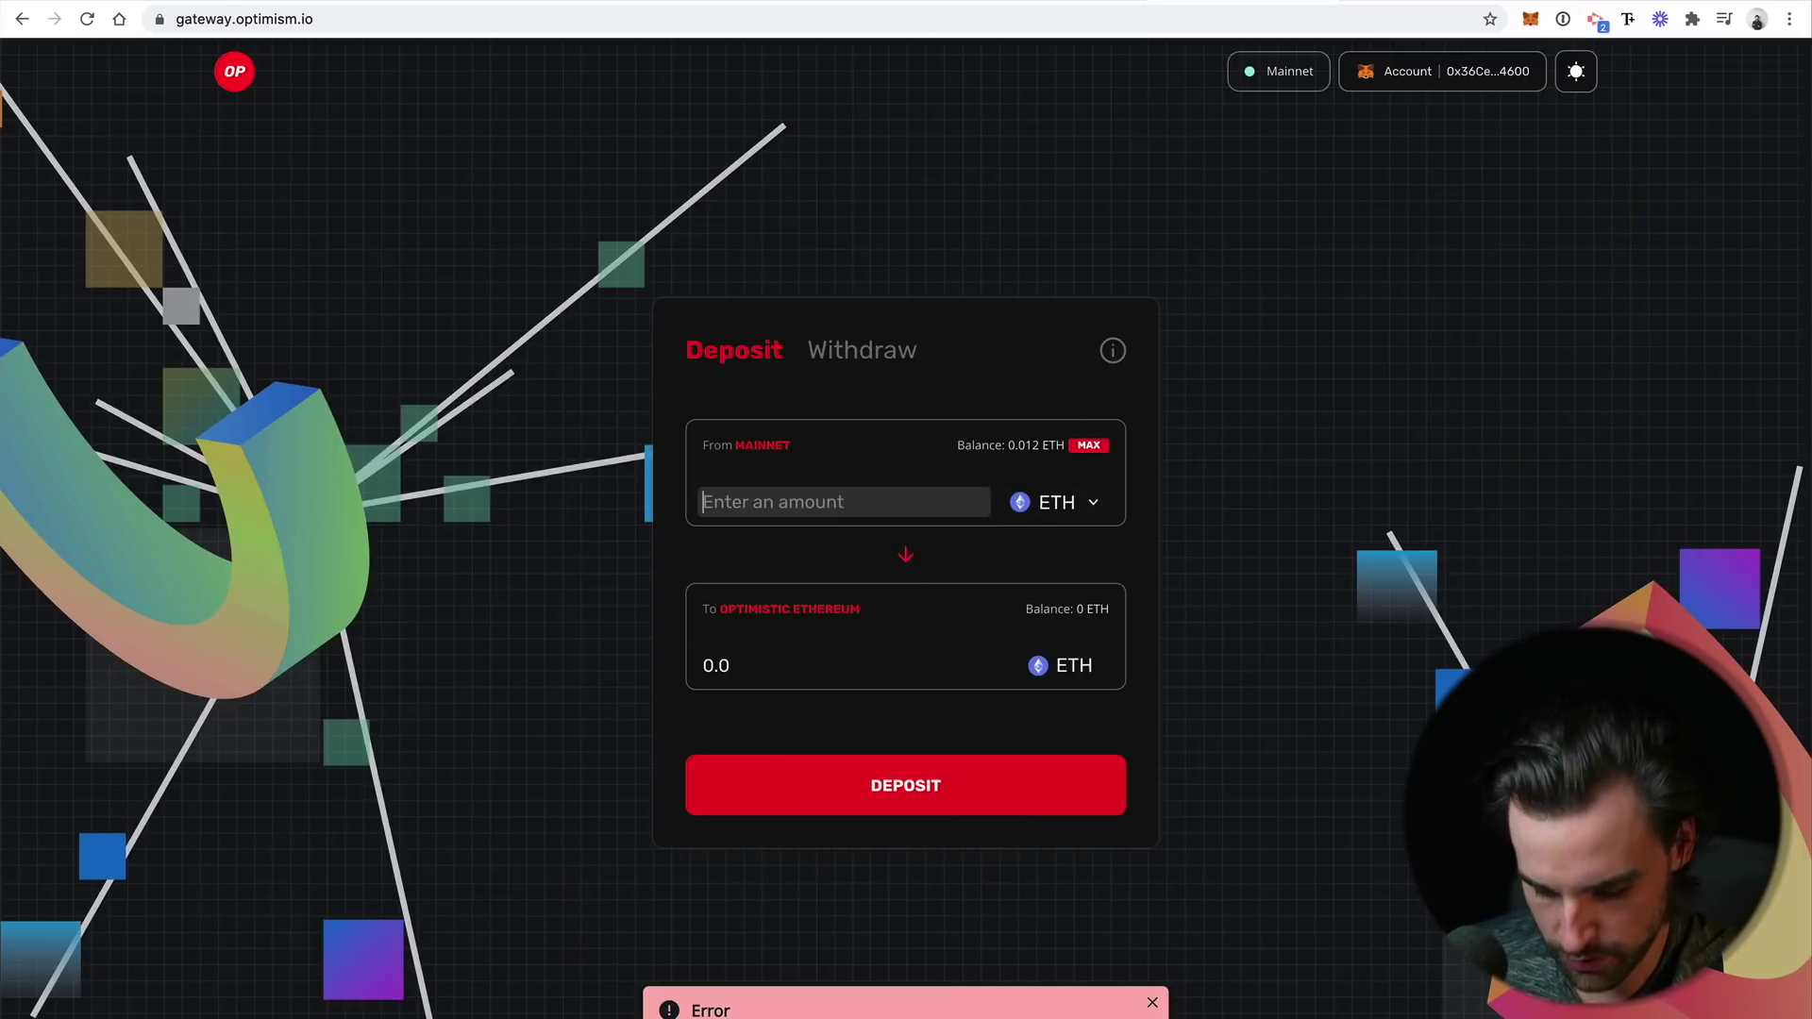
key("ctrl+z")
type("0.005")
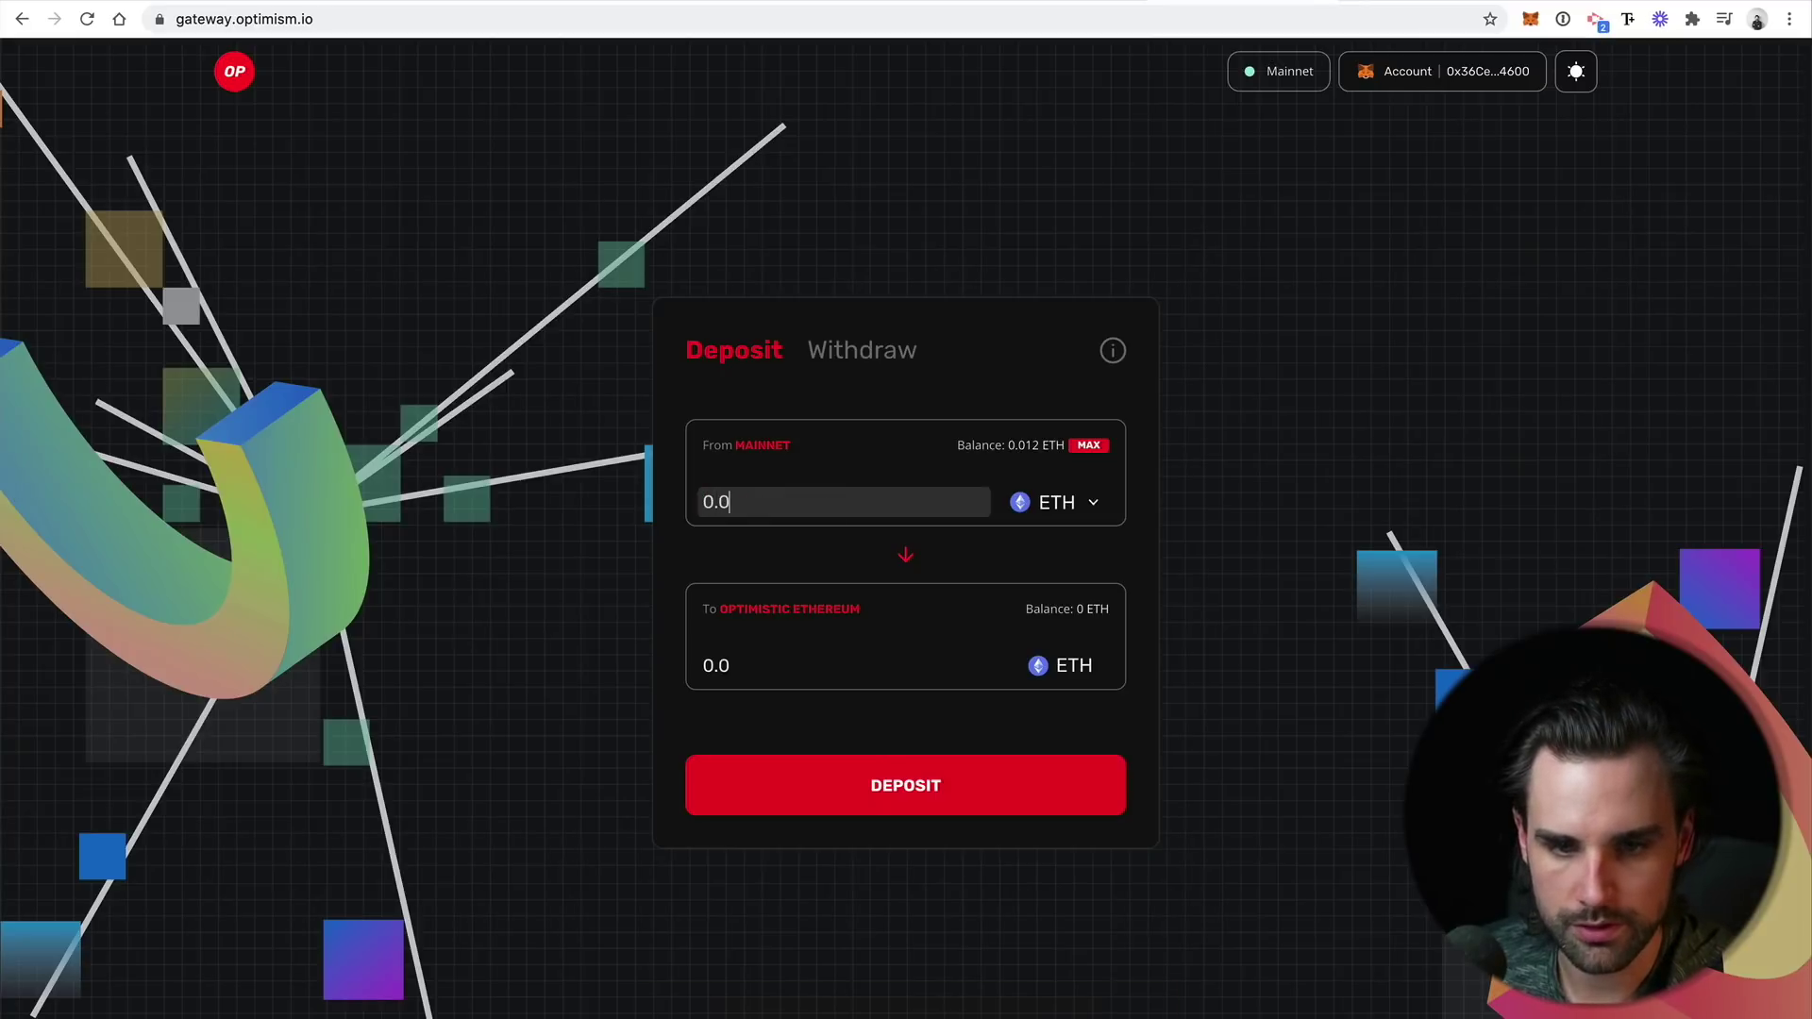
- Submit the 0.005 ETH deposit and confirm it in MetaMask
left_click(870, 809)
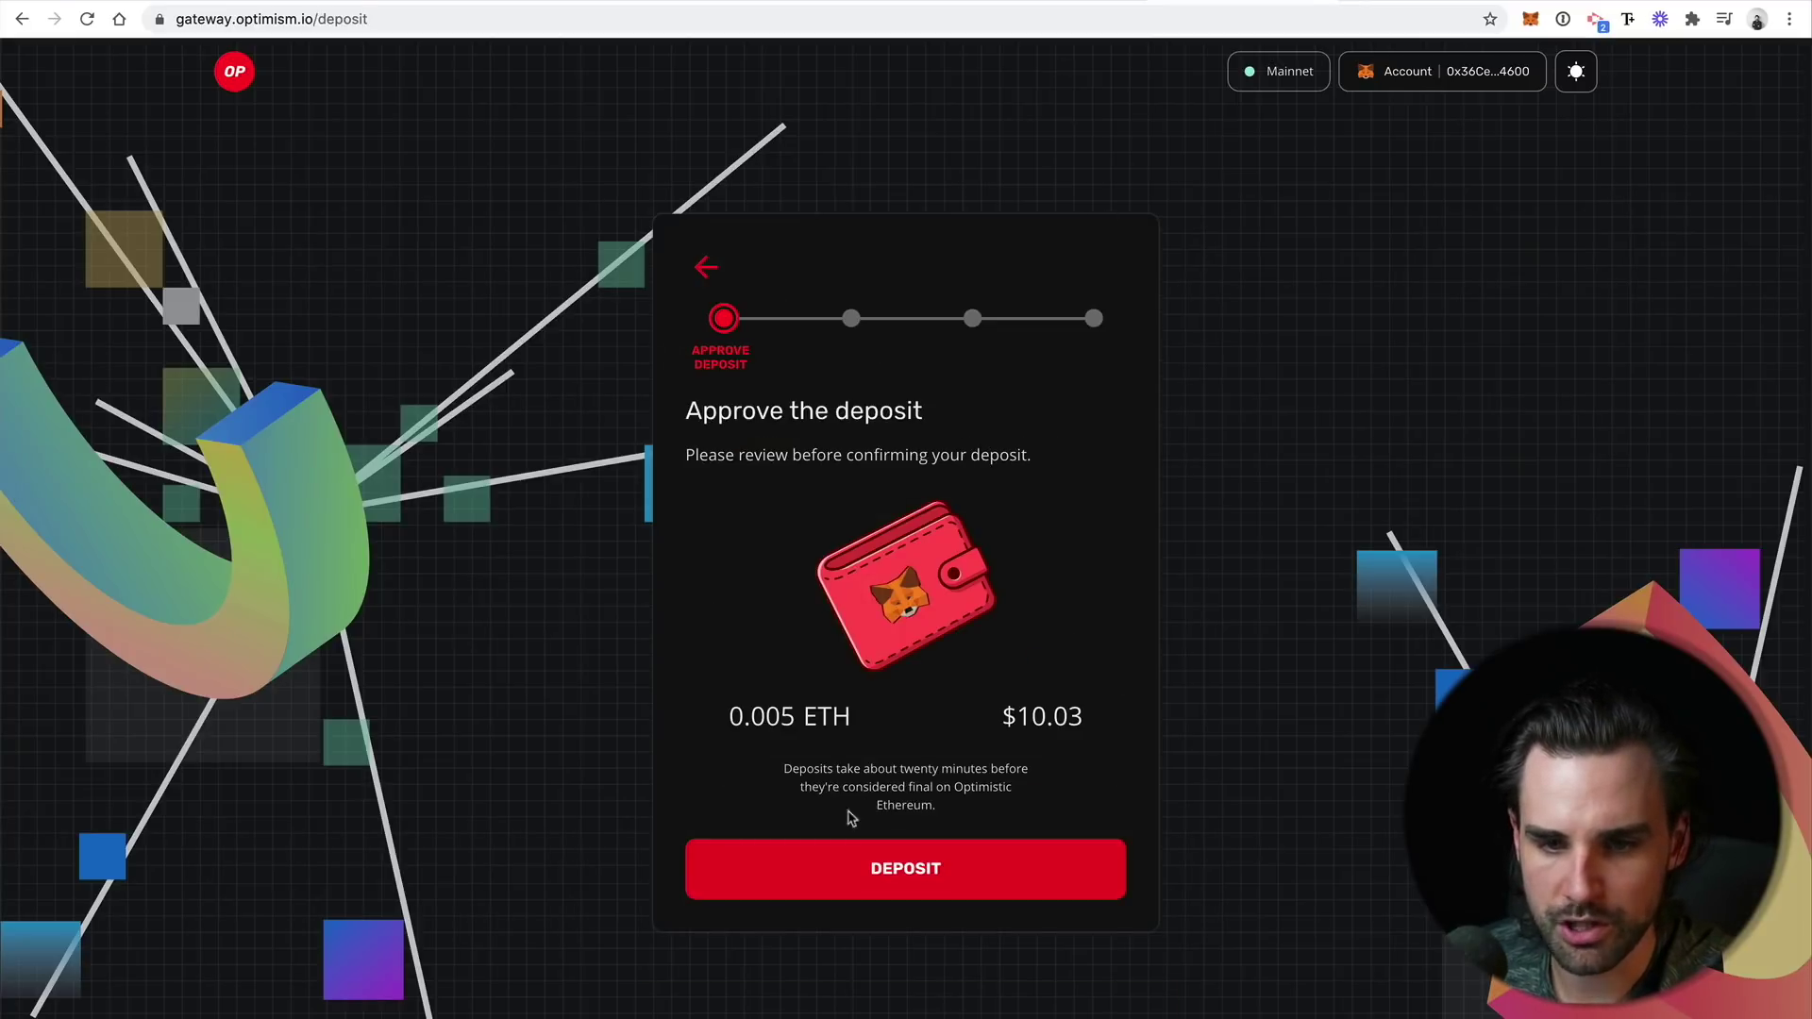
left_click(1024, 864)
left_click(1476, 631)
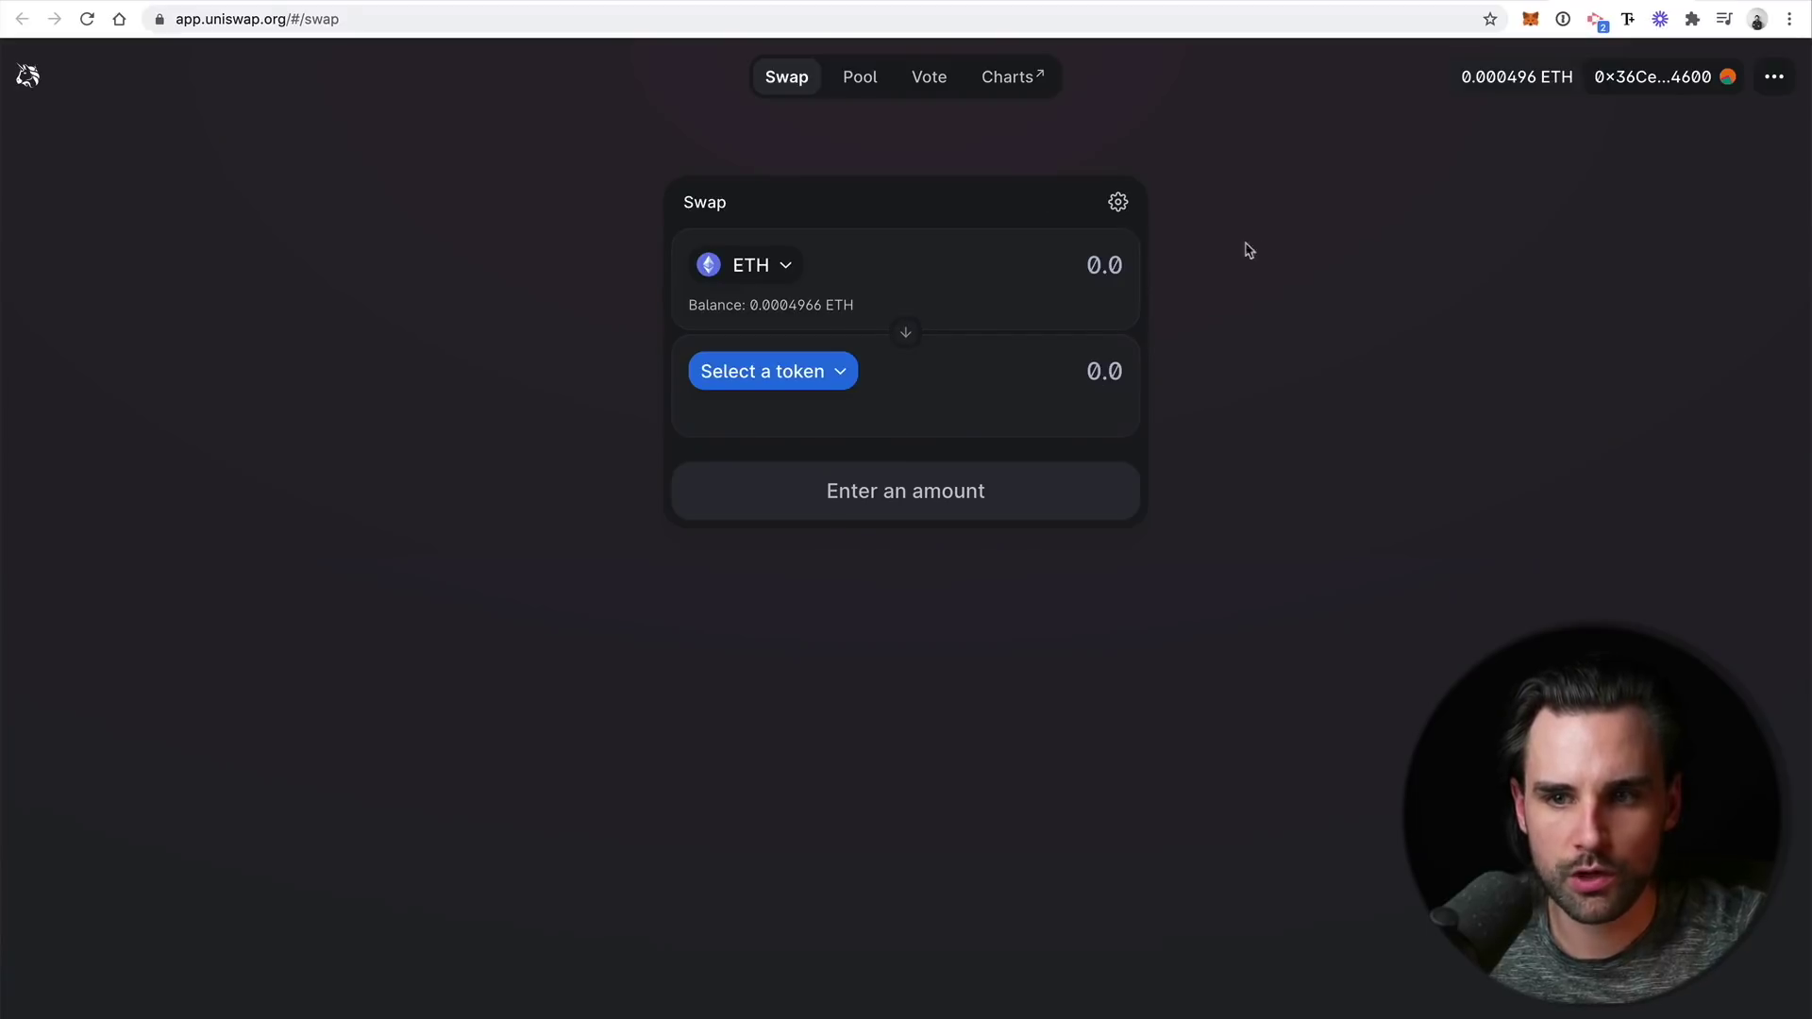
- Check the MetaMask wallet balance and recent activity
left_click(1530, 21)
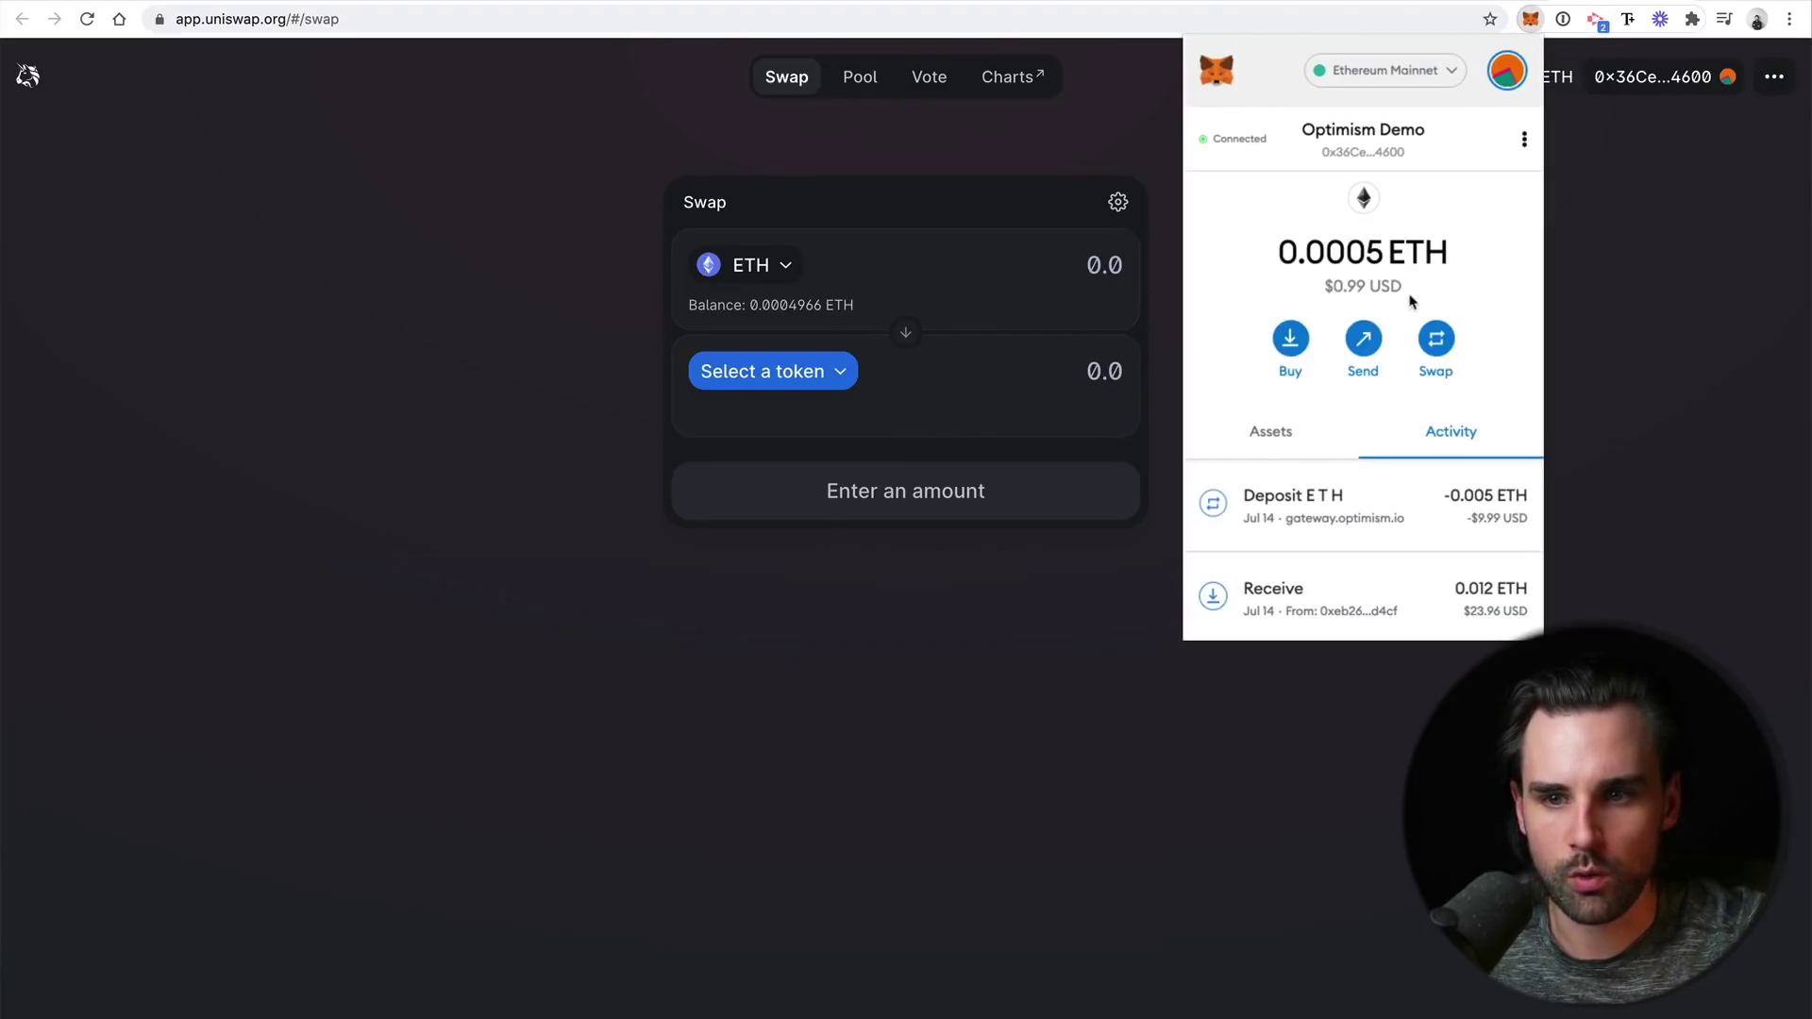
left_click(986, 153)
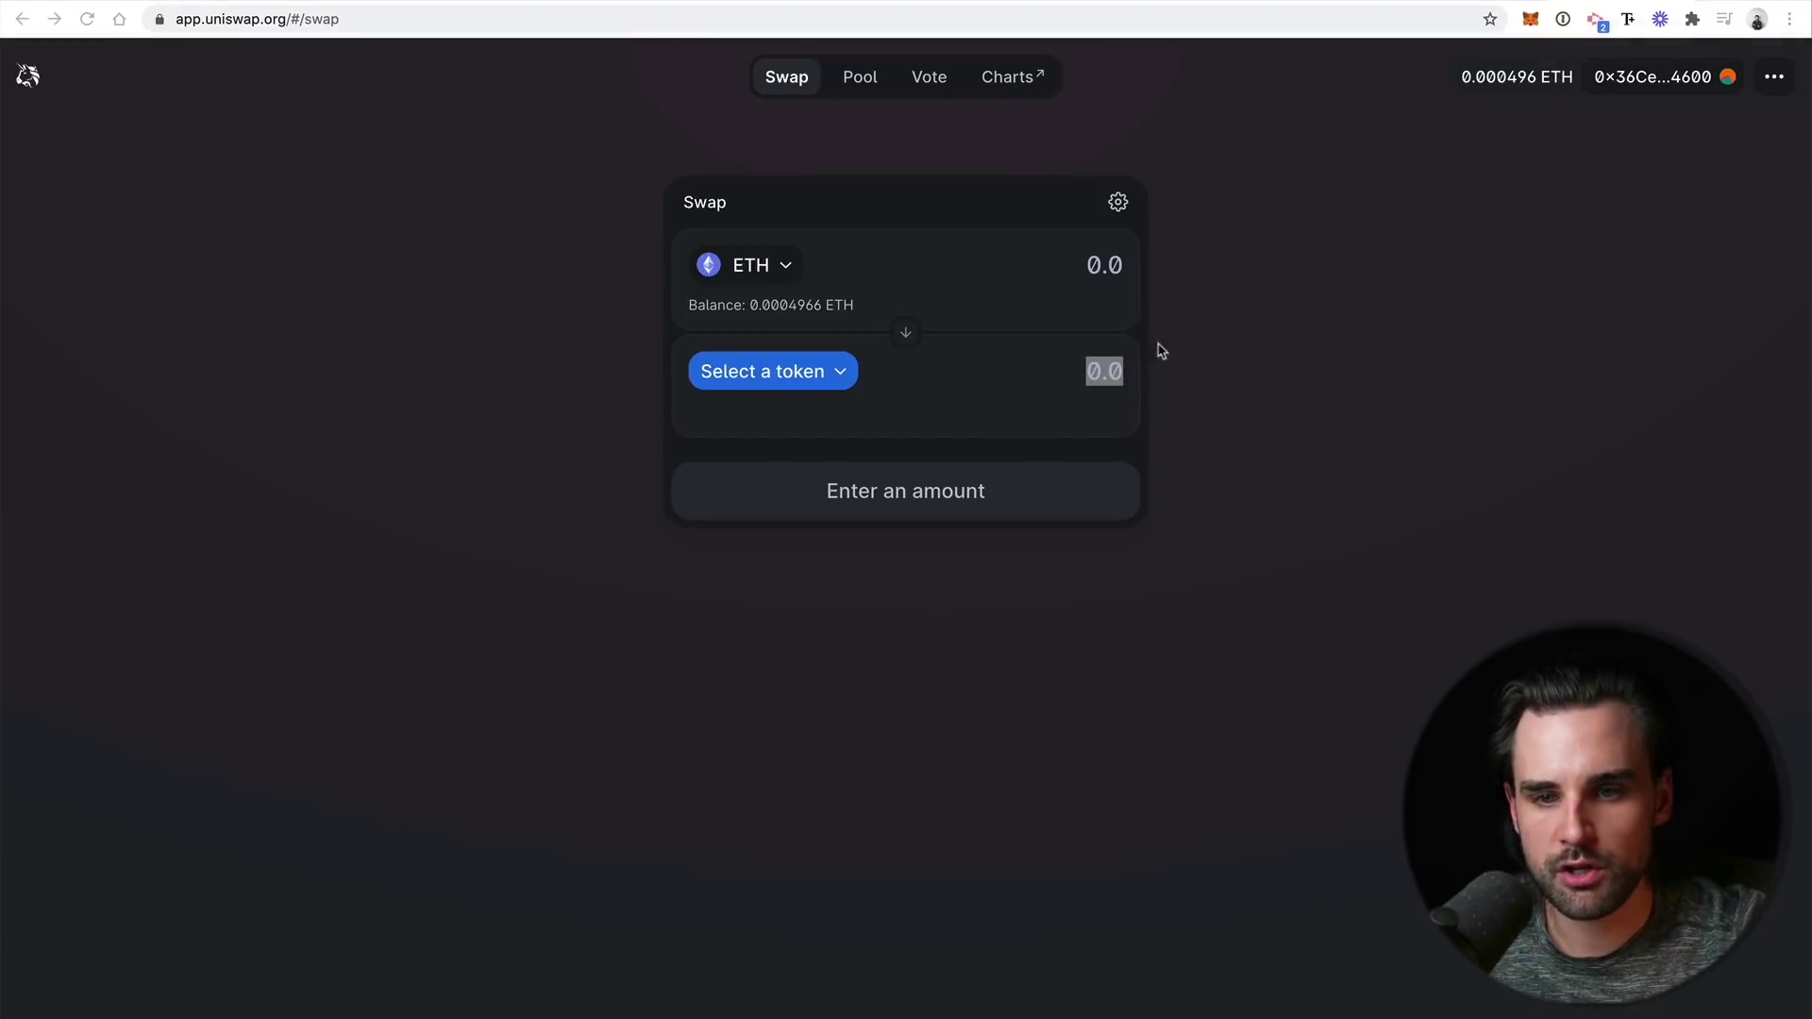
left_click(1378, 319)
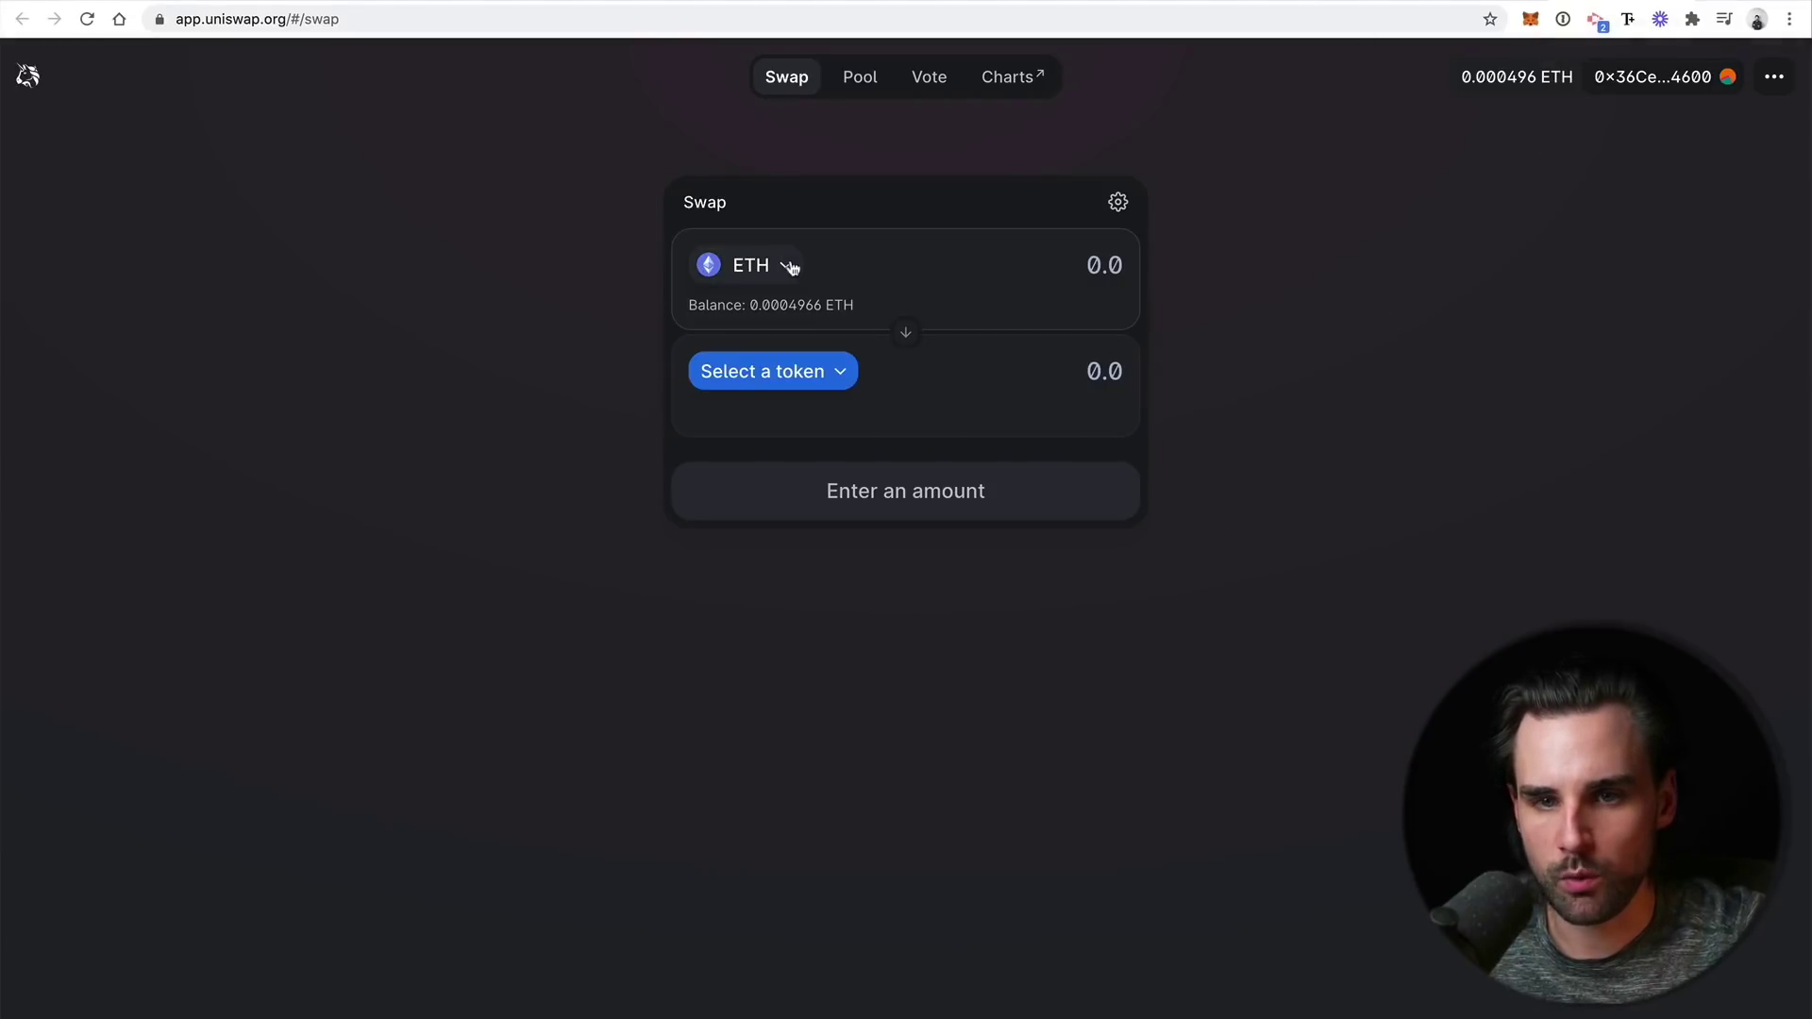
left_click(1529, 19)
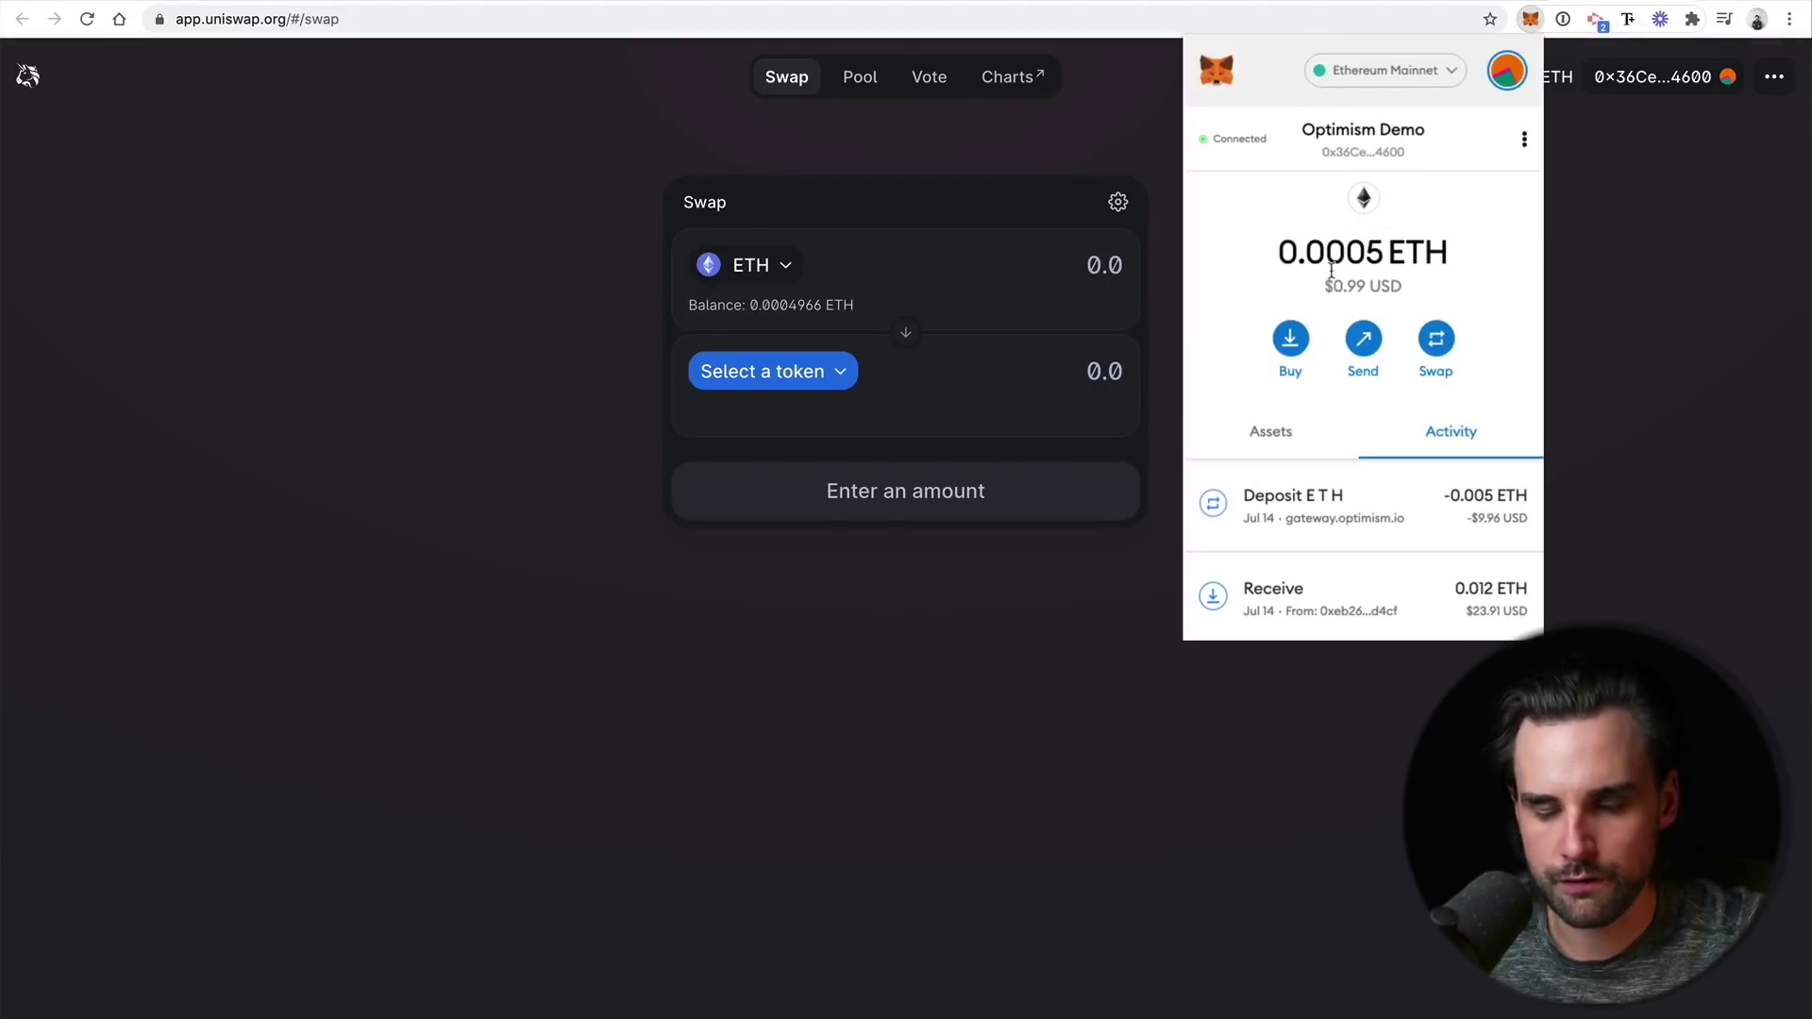
left_click(1112, 136)
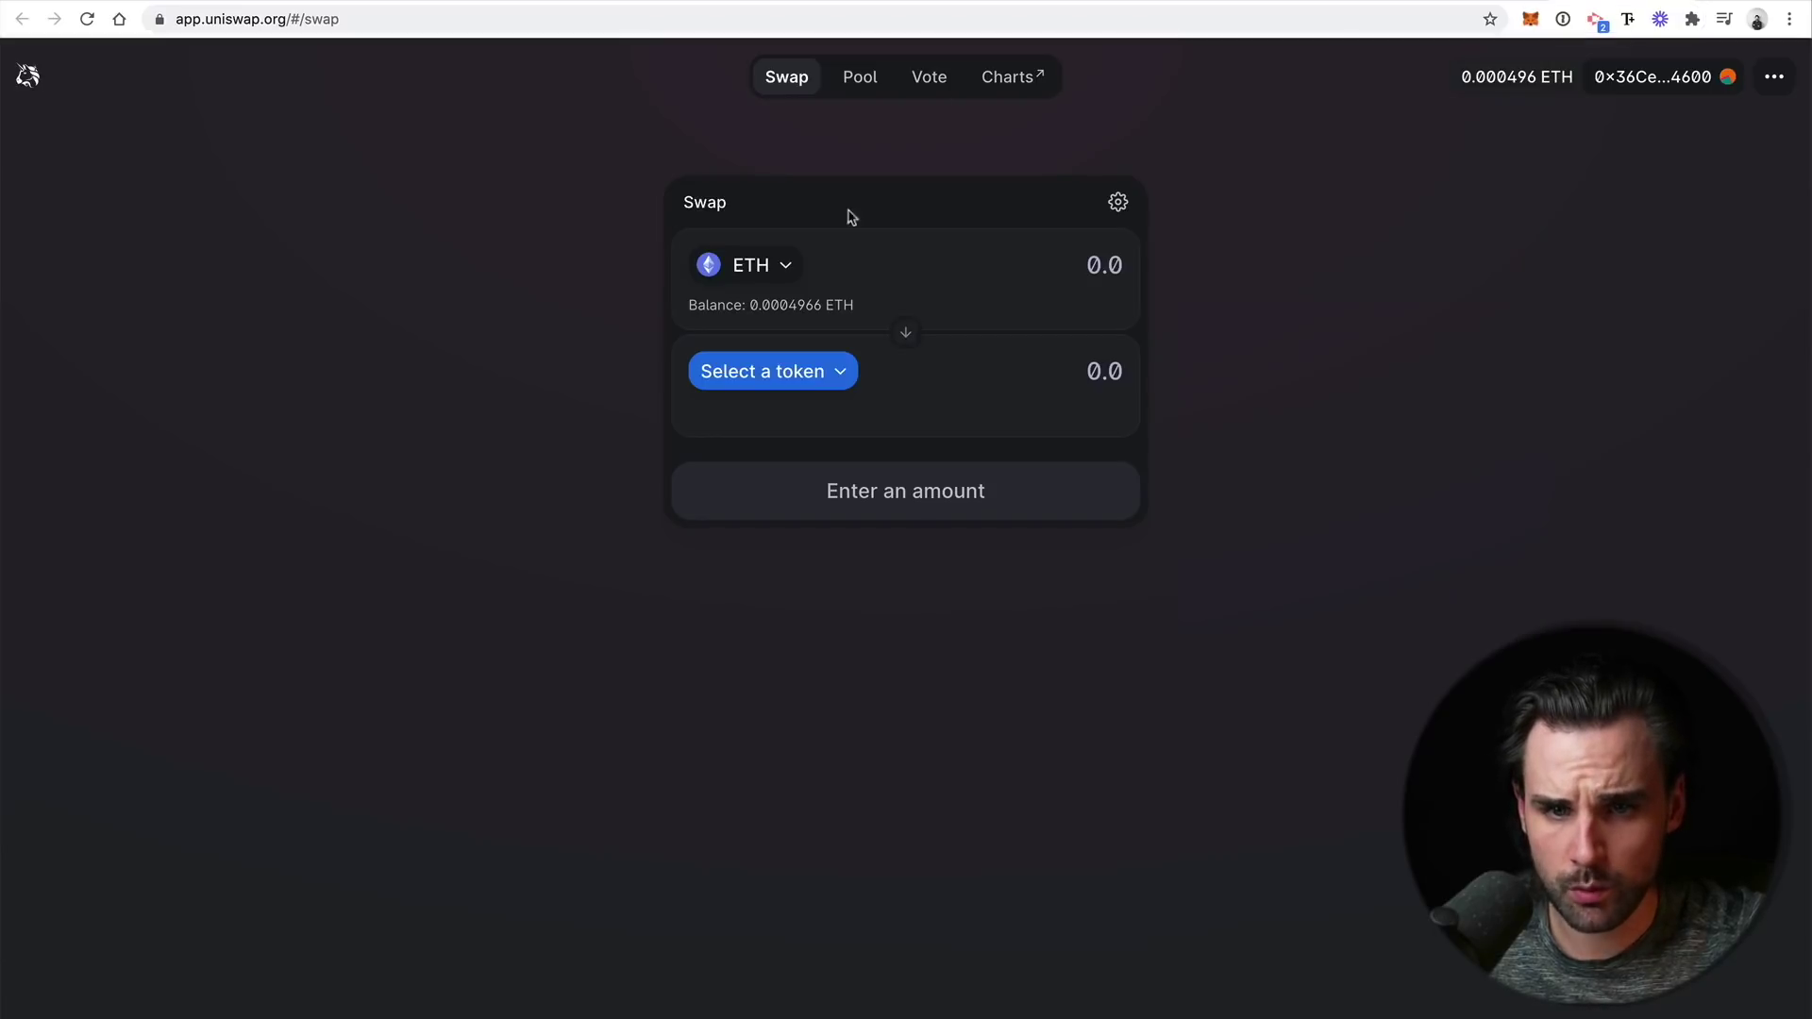
- Choose Custom RPC from MetaMask's network list
left_click(1530, 19)
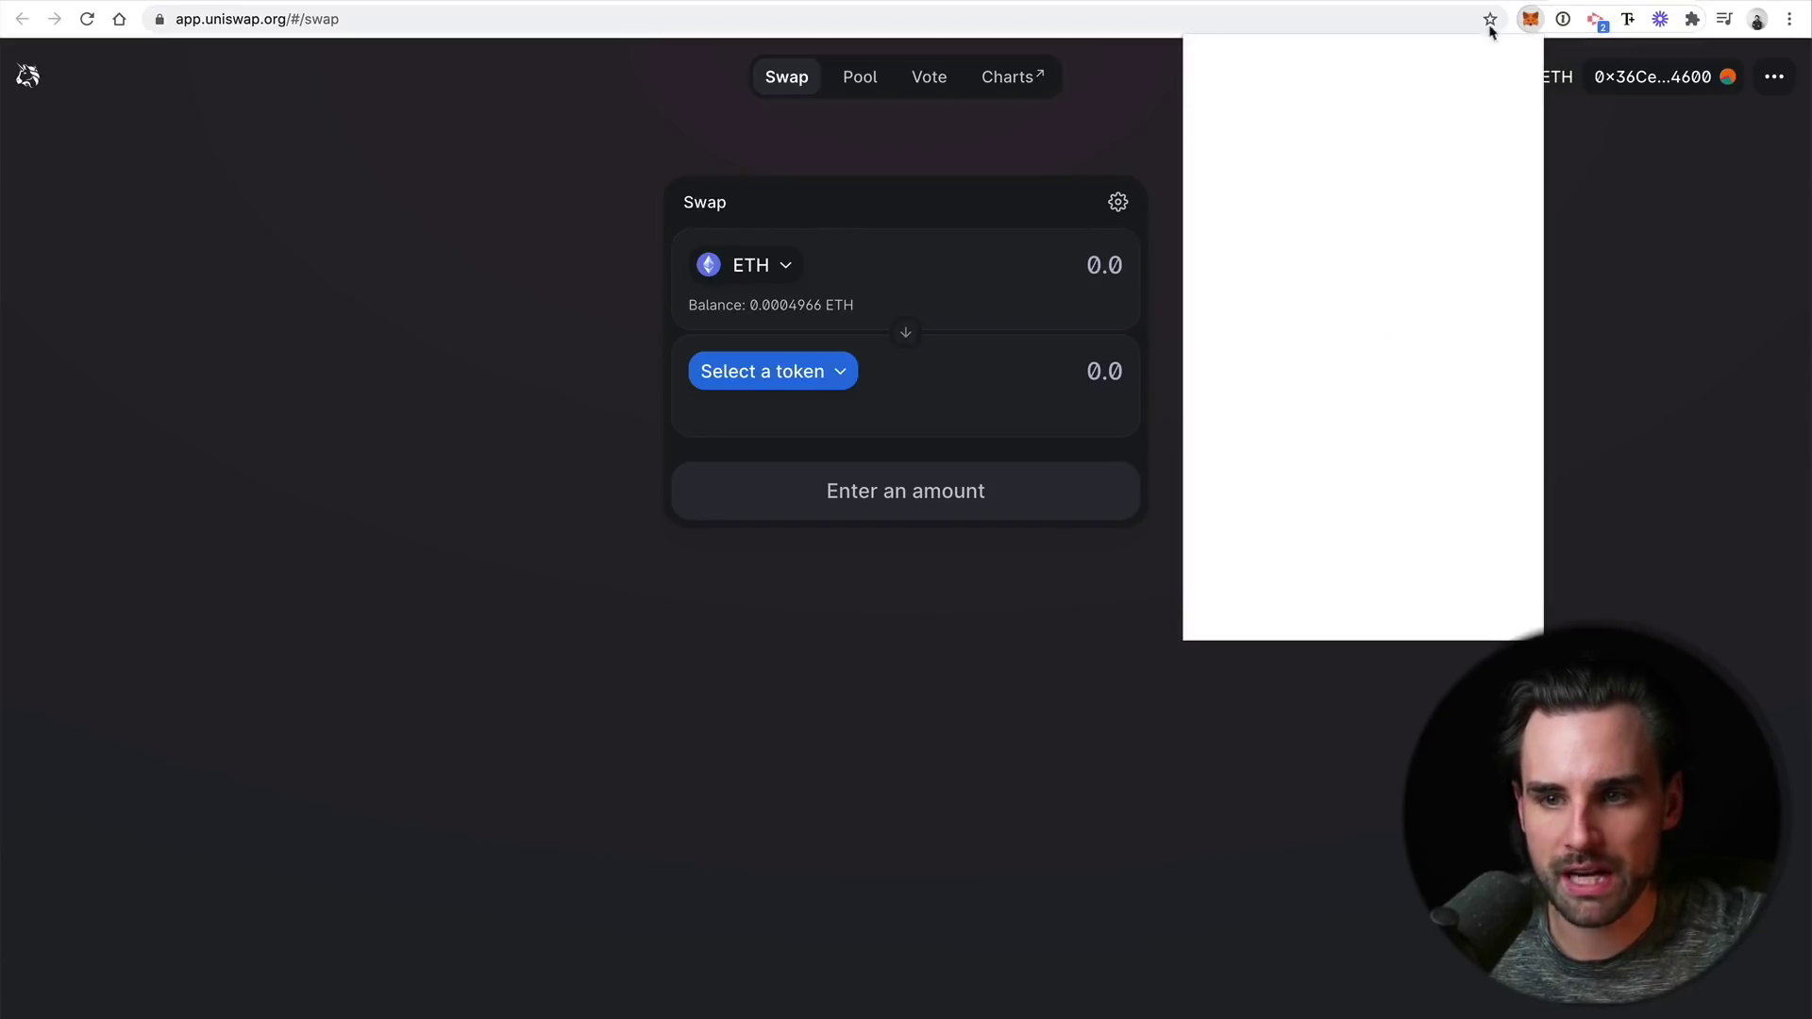
left_click(1415, 74)
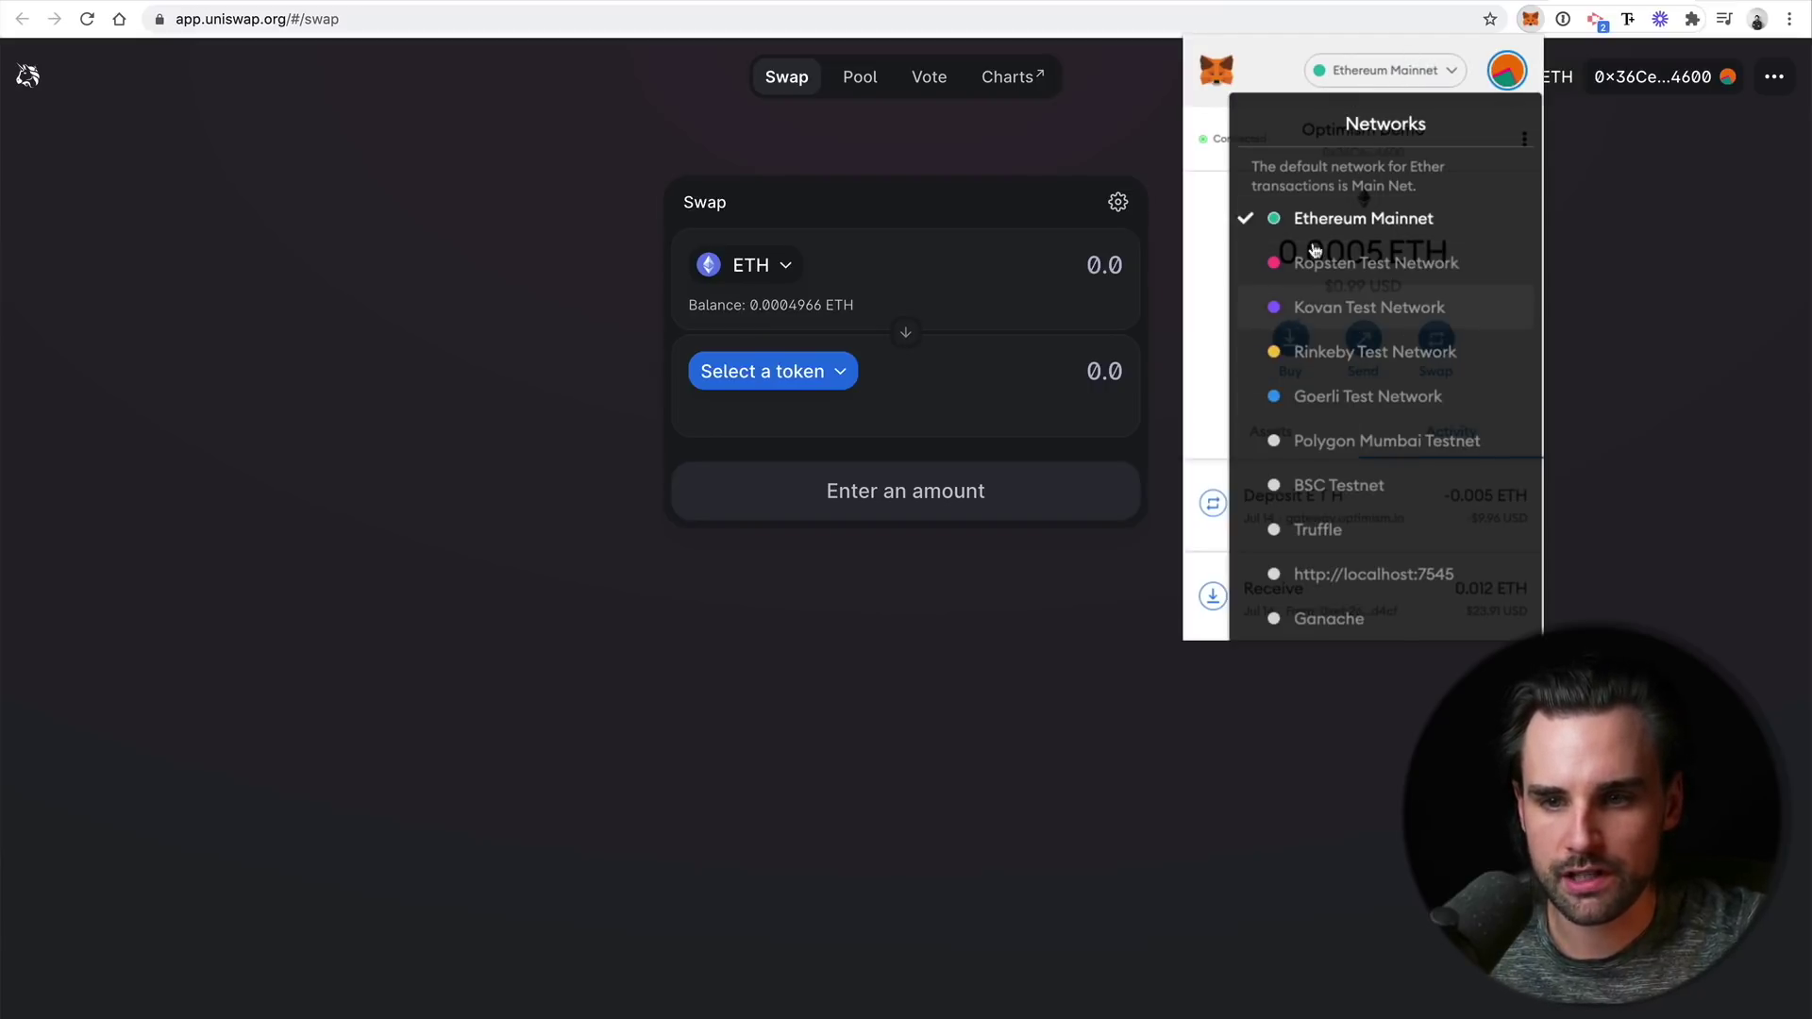
scroll(1327, 393, "down", 2)
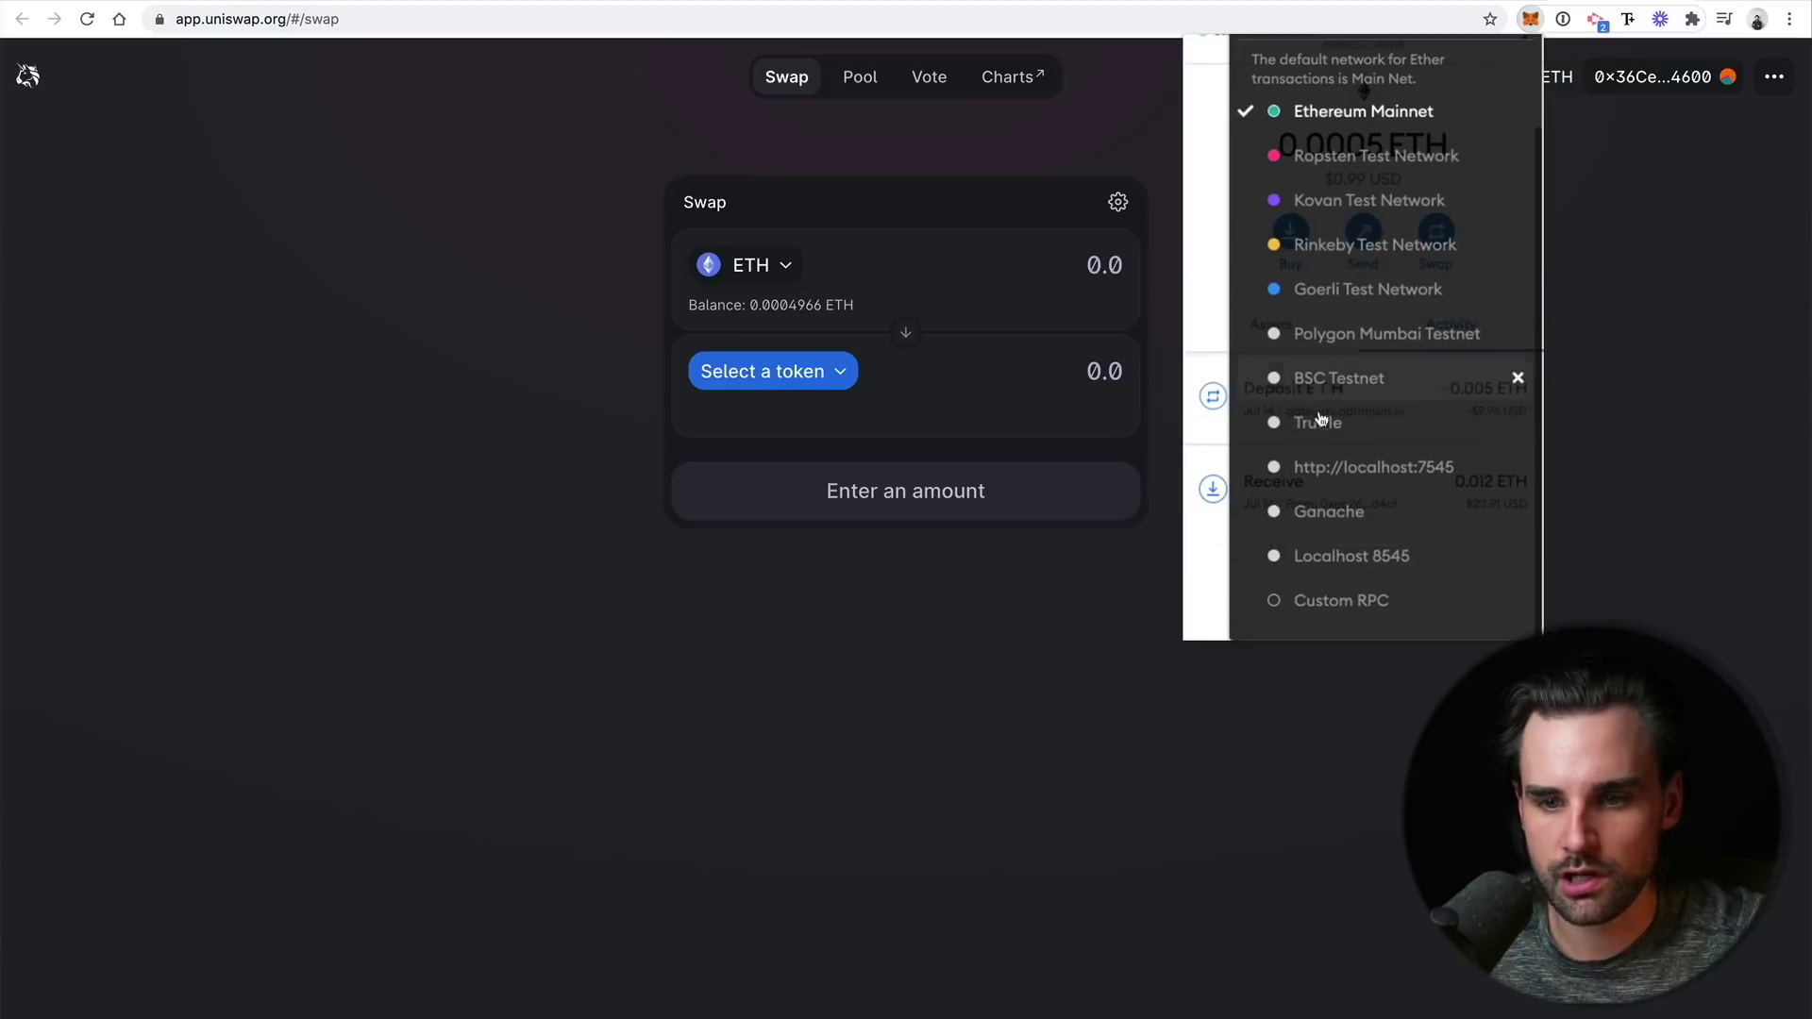
left_click(1373, 598)
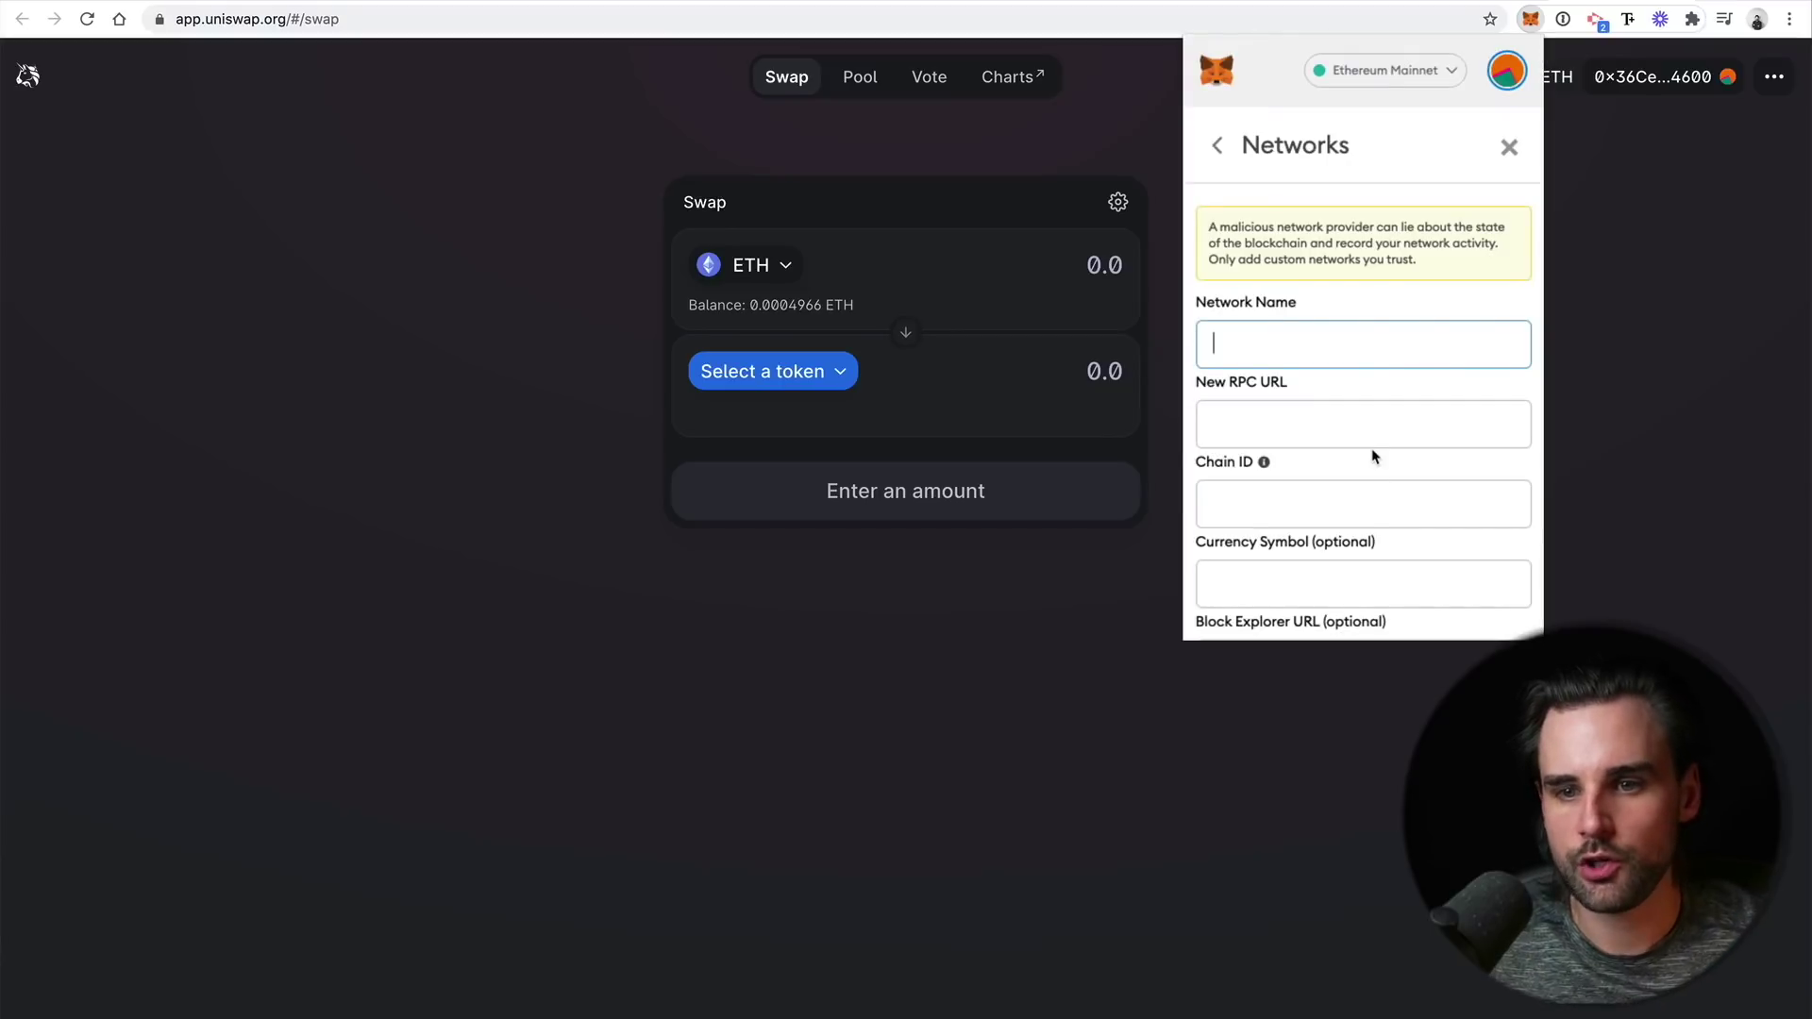
type("Optimism")
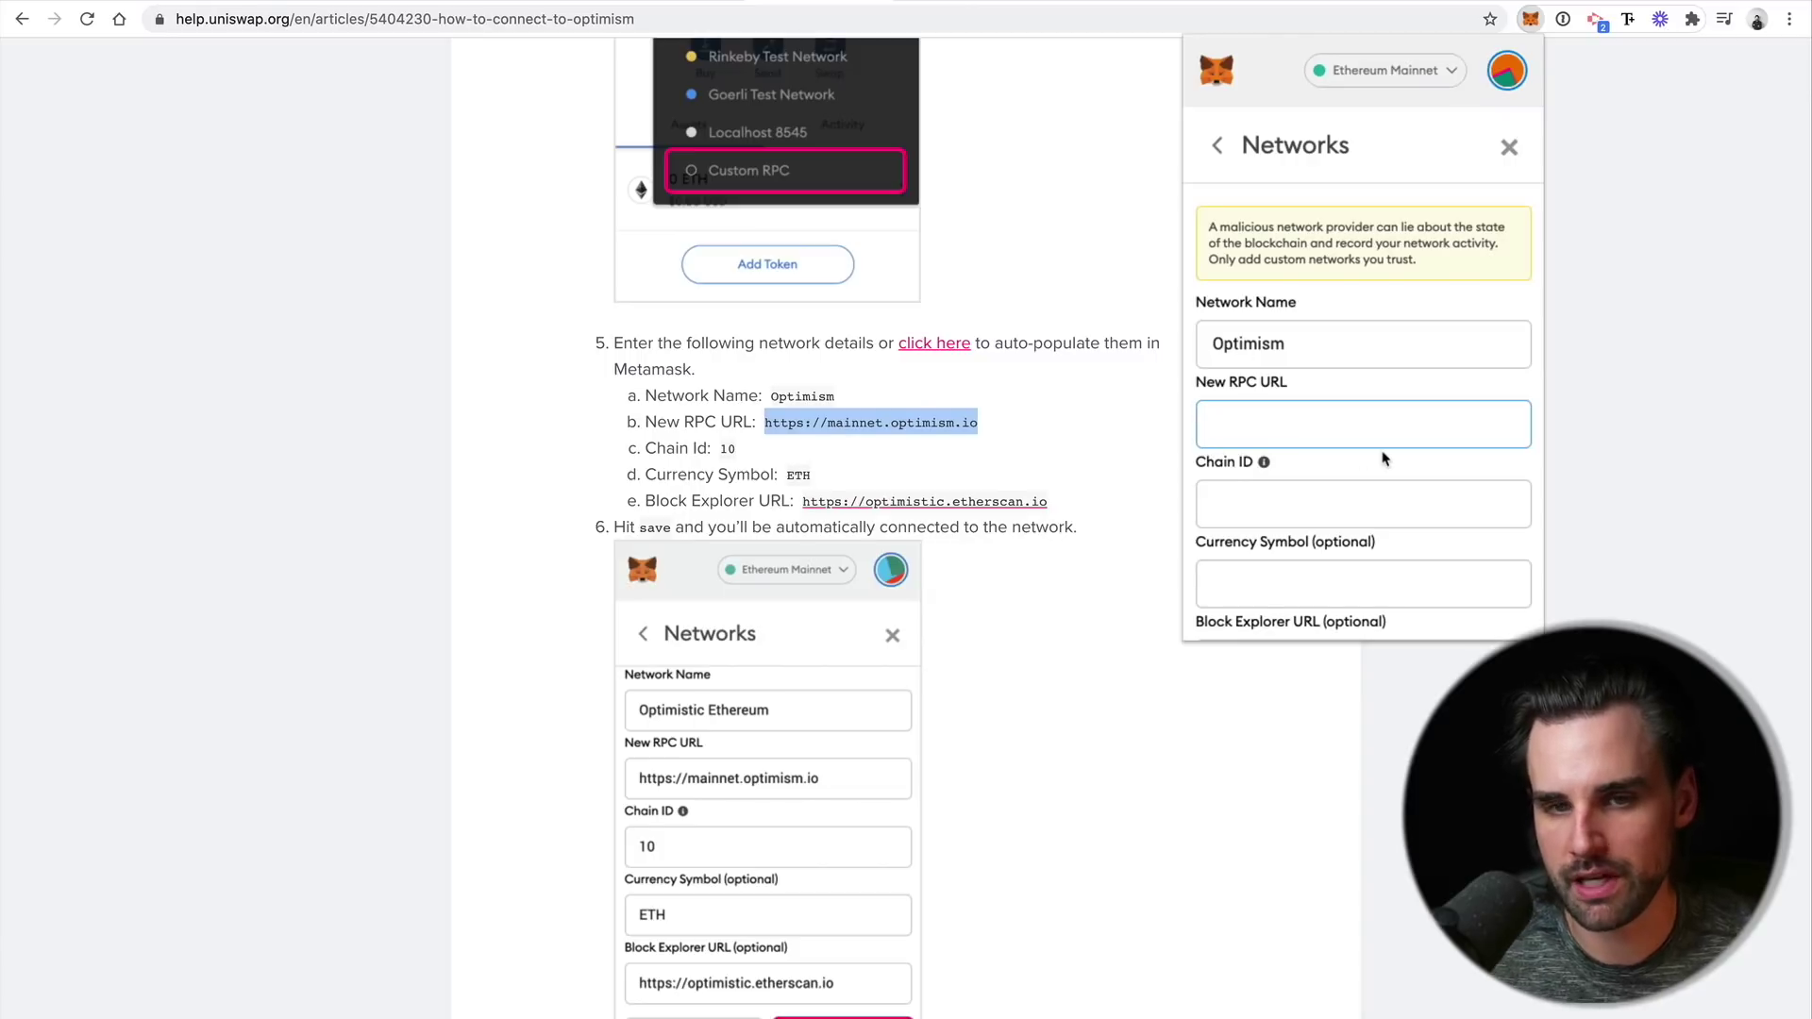
type("https://mainnet.optimism.io")
key("Tab")
triple_click(1270, 432)
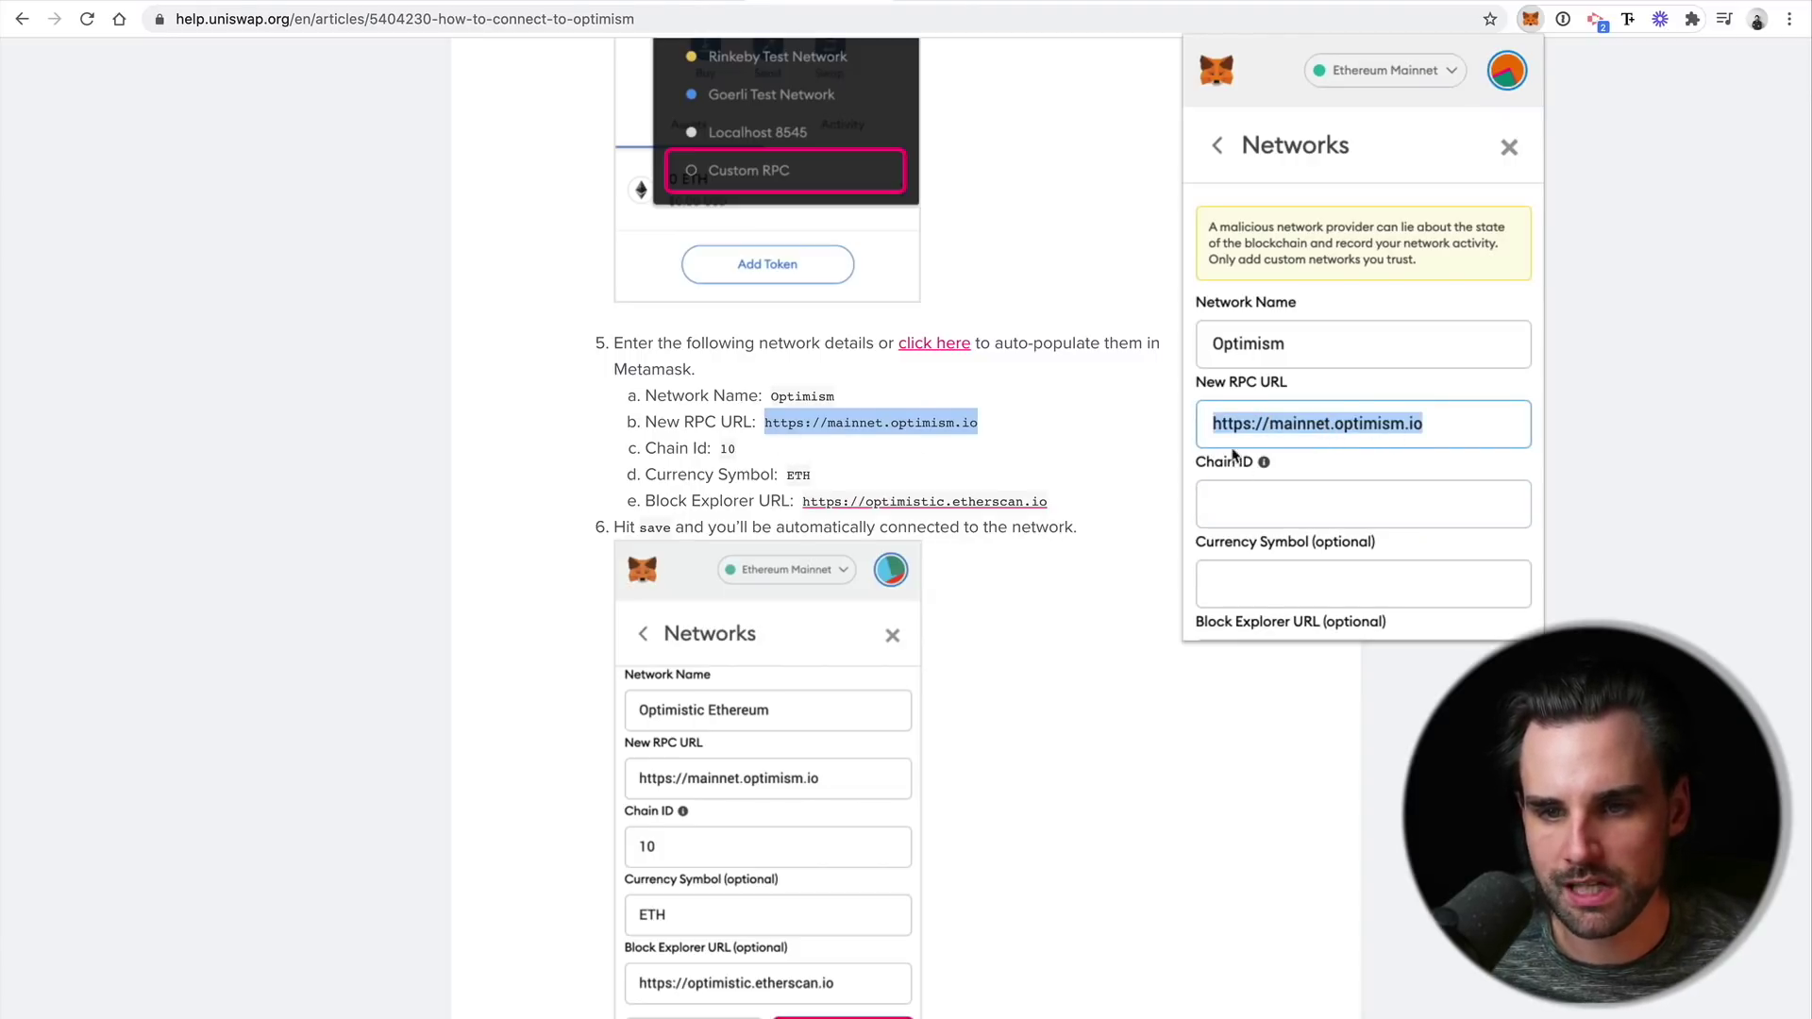
- Set chain ID 10 and currency symbol ETH
left_click(1327, 503)
type("10")
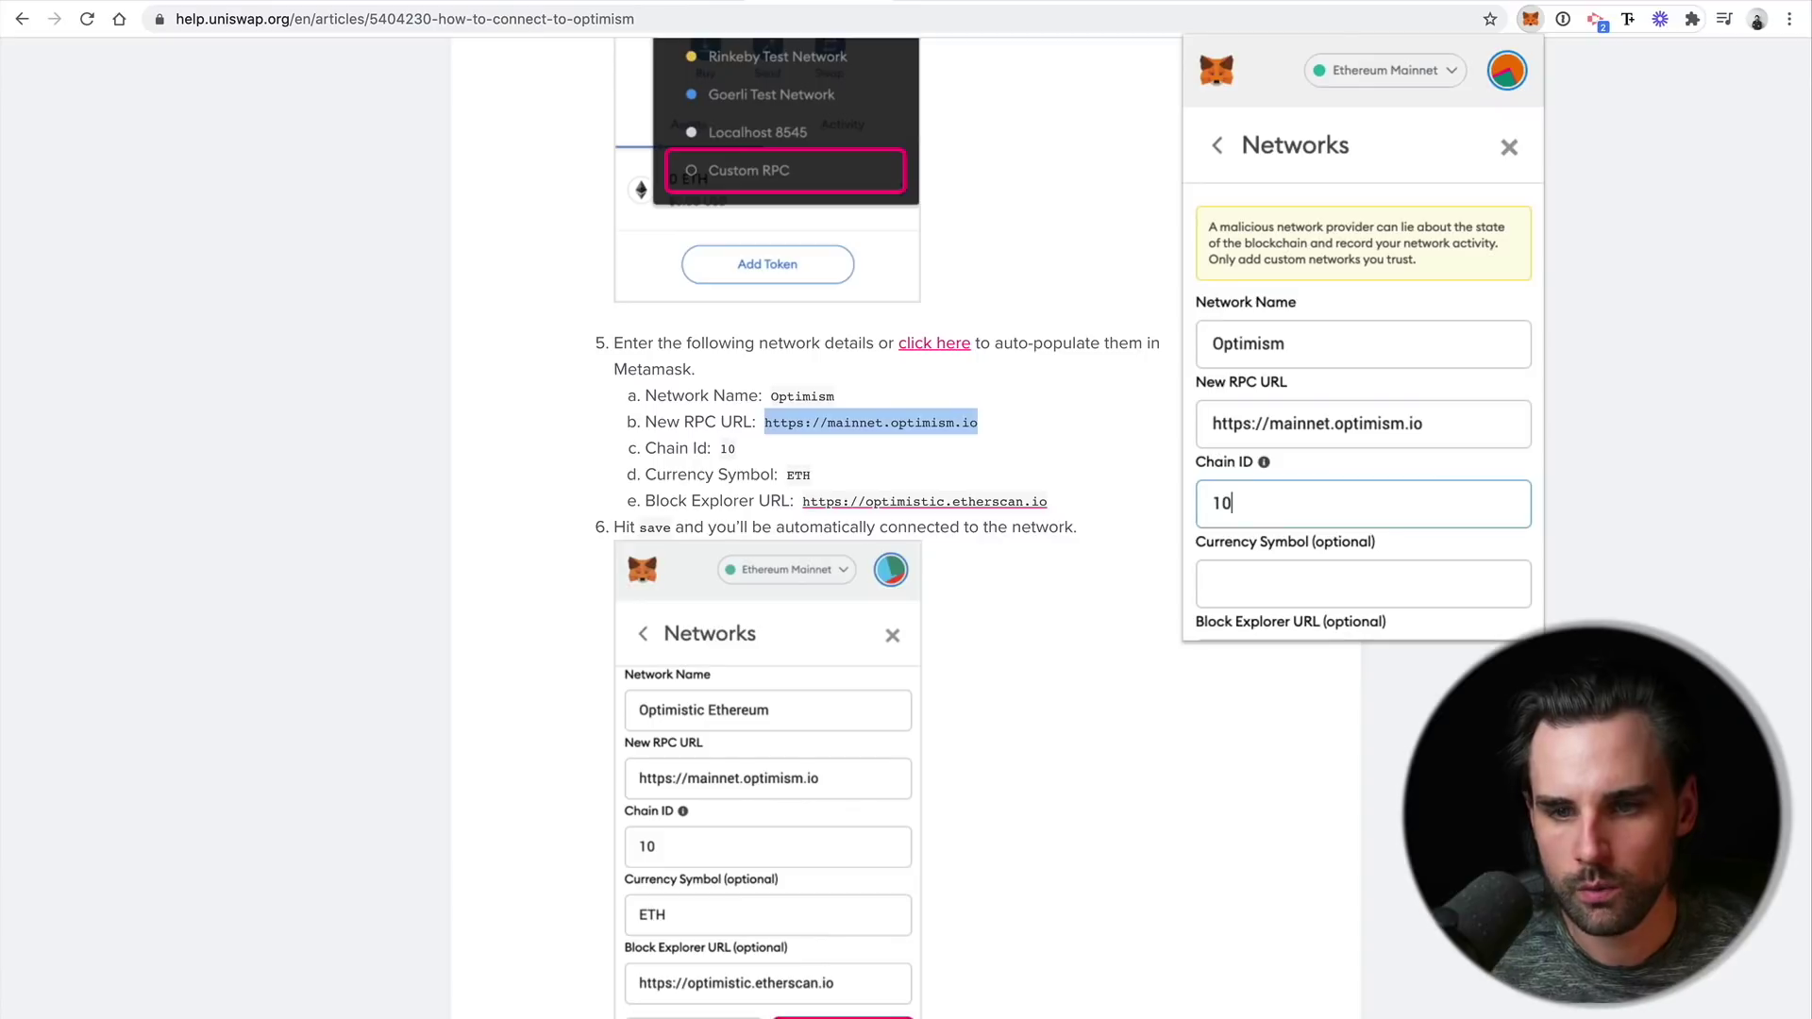
key("Tab")
type("ETH")
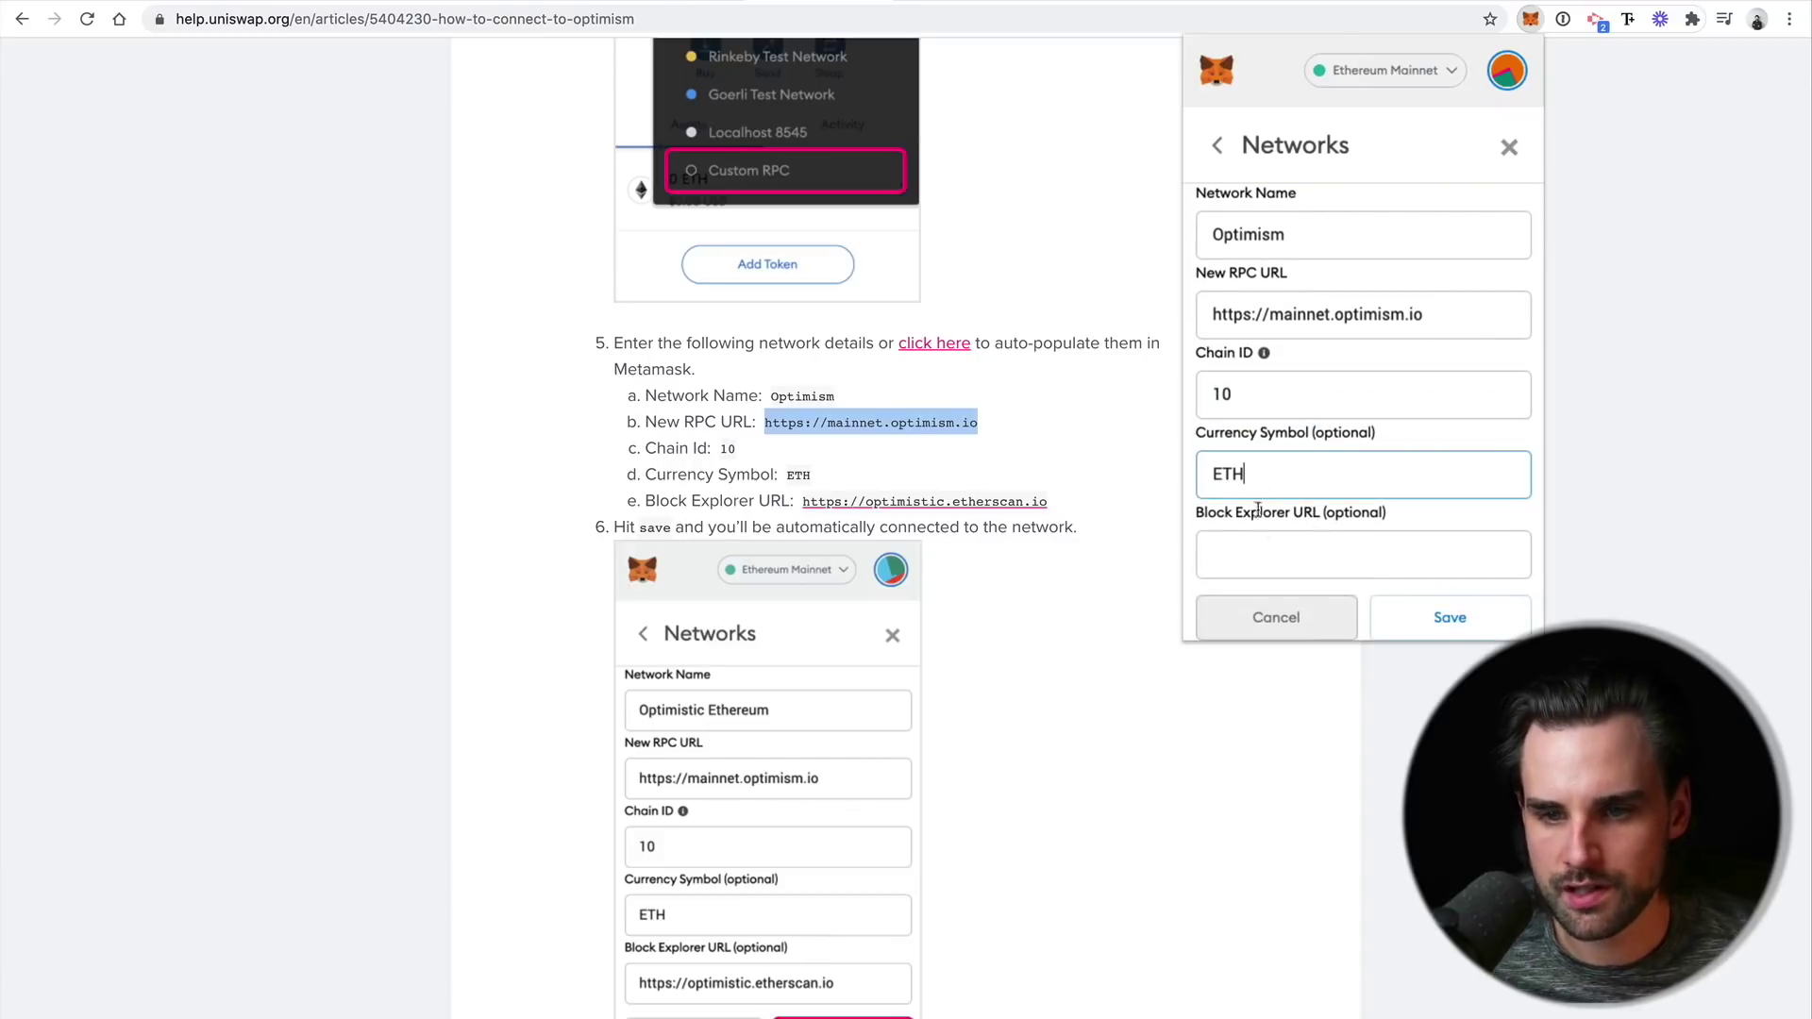
left_click(1271, 544)
type("https://optimistic.etherscan.io")
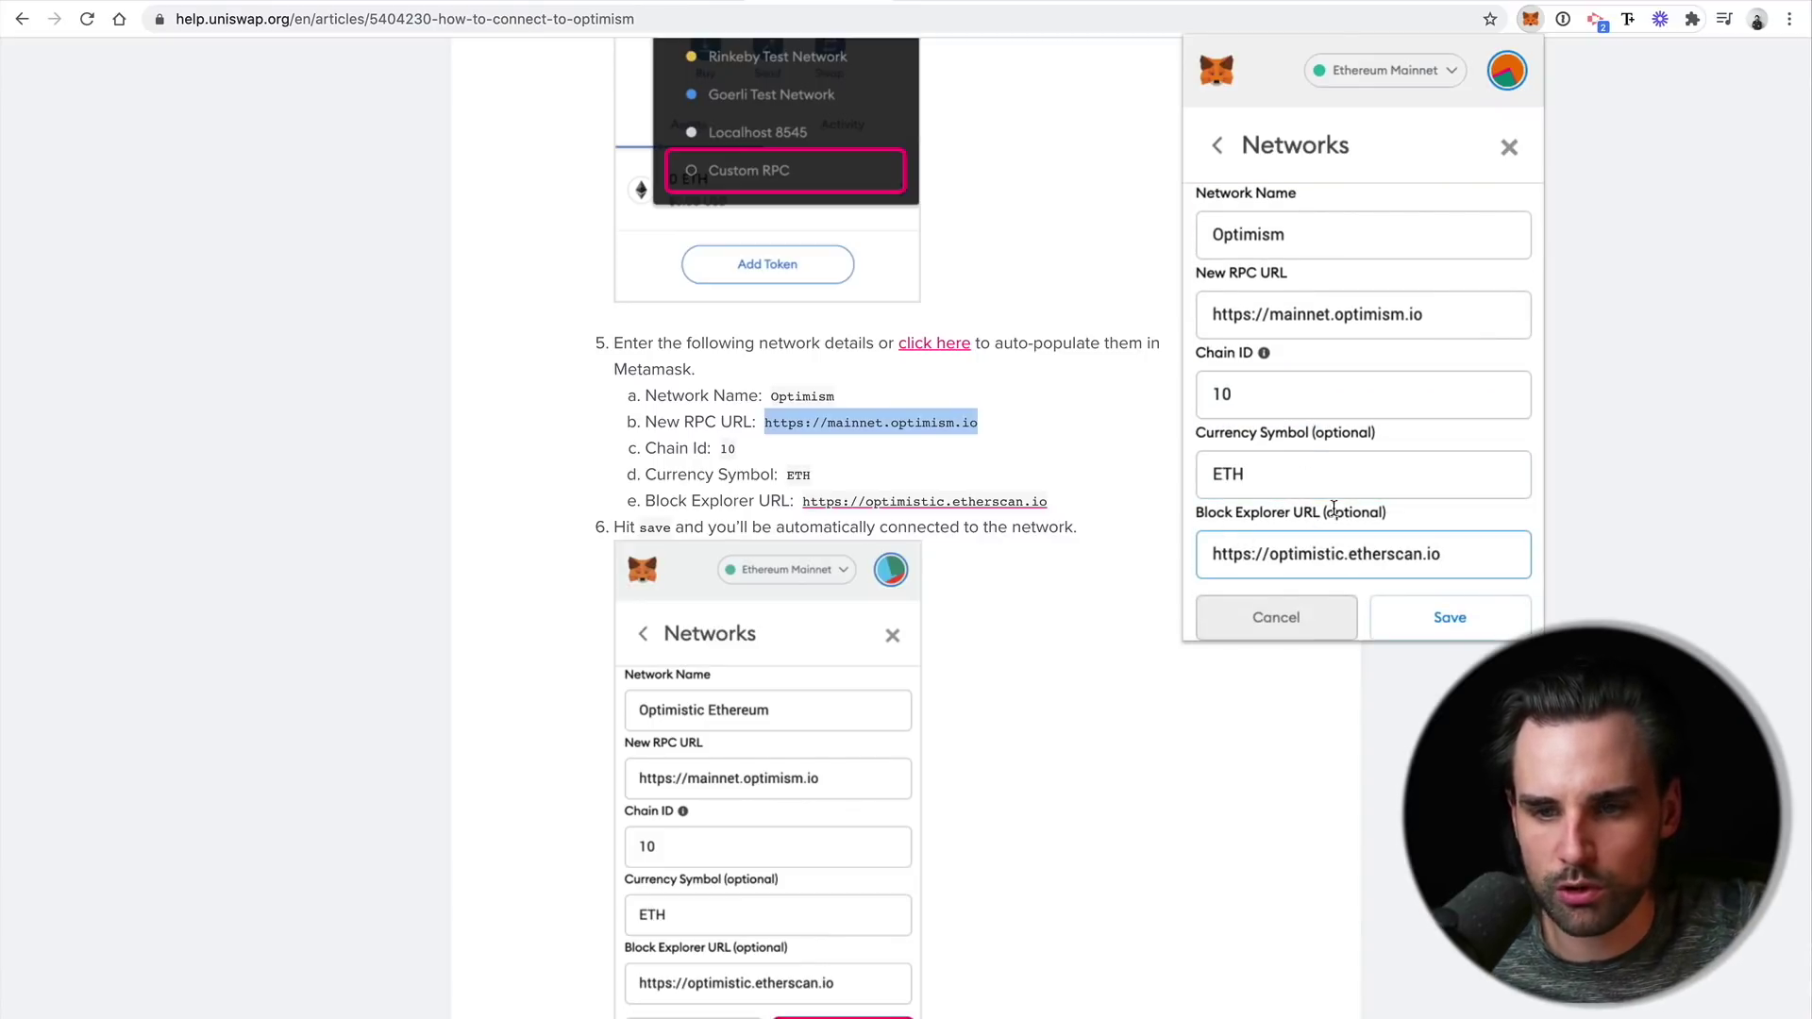
double_click(1295, 556)
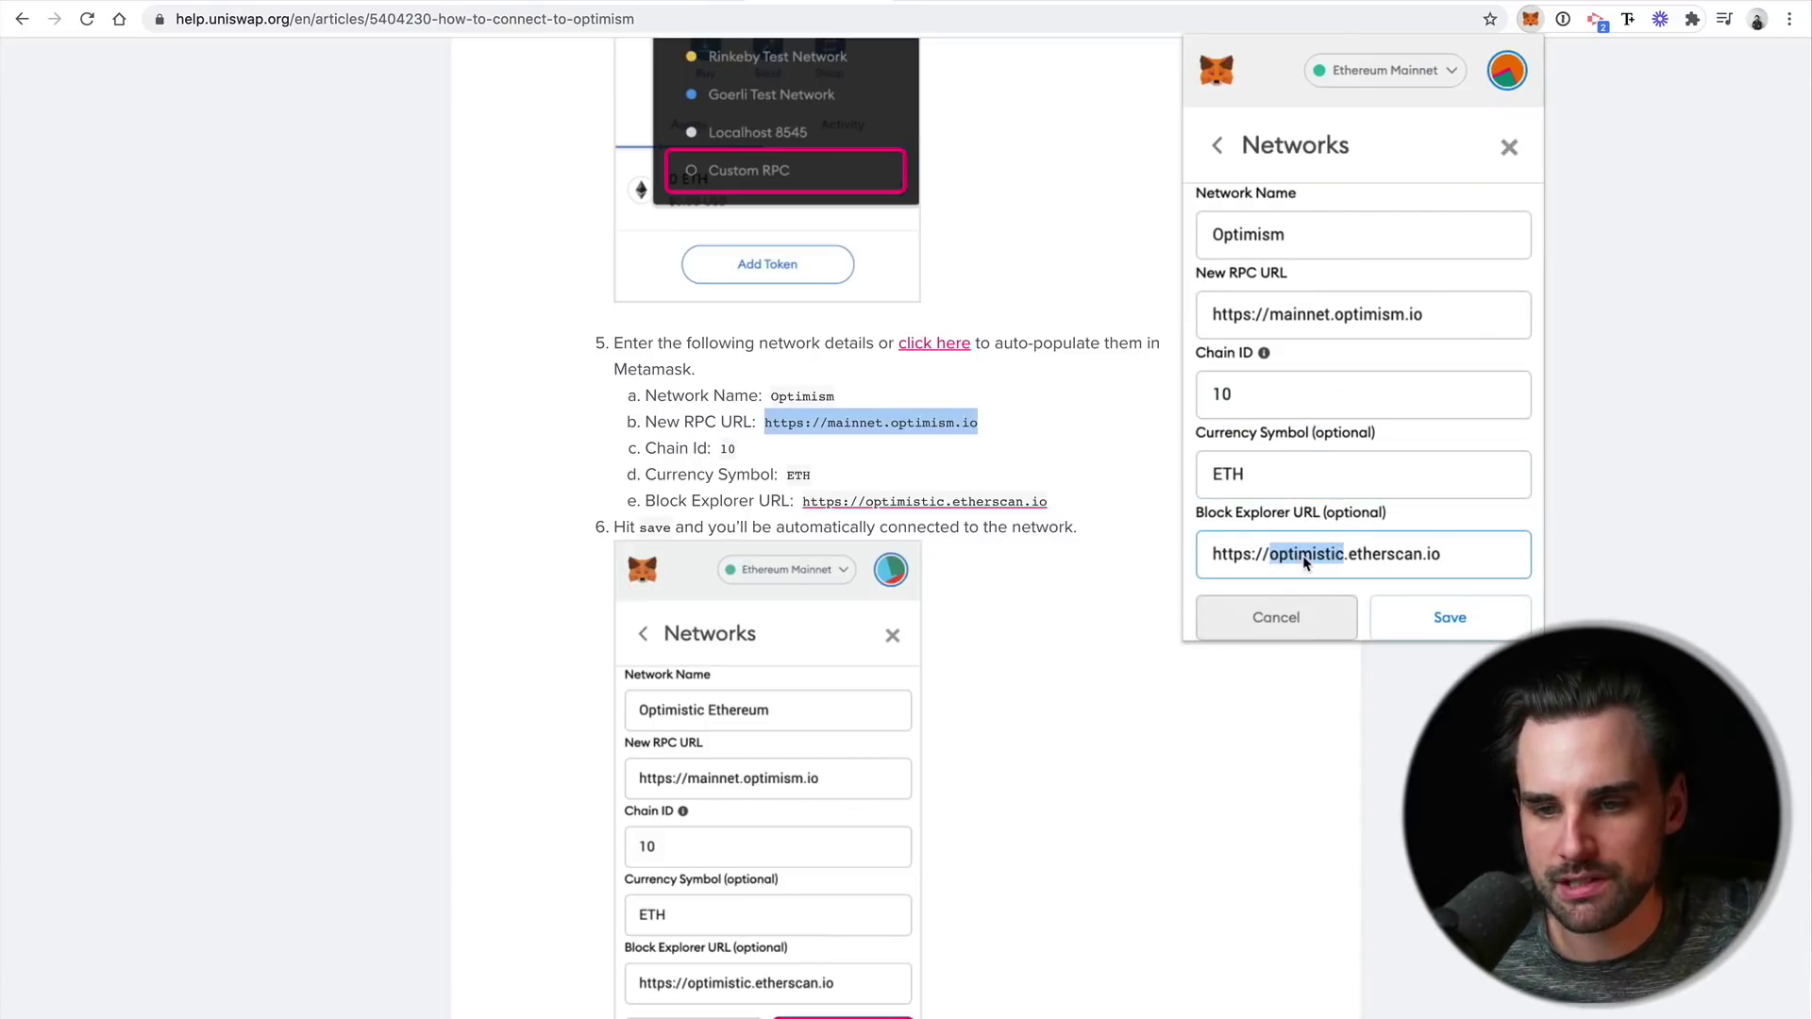
left_click(1360, 556)
left_click(1468, 558)
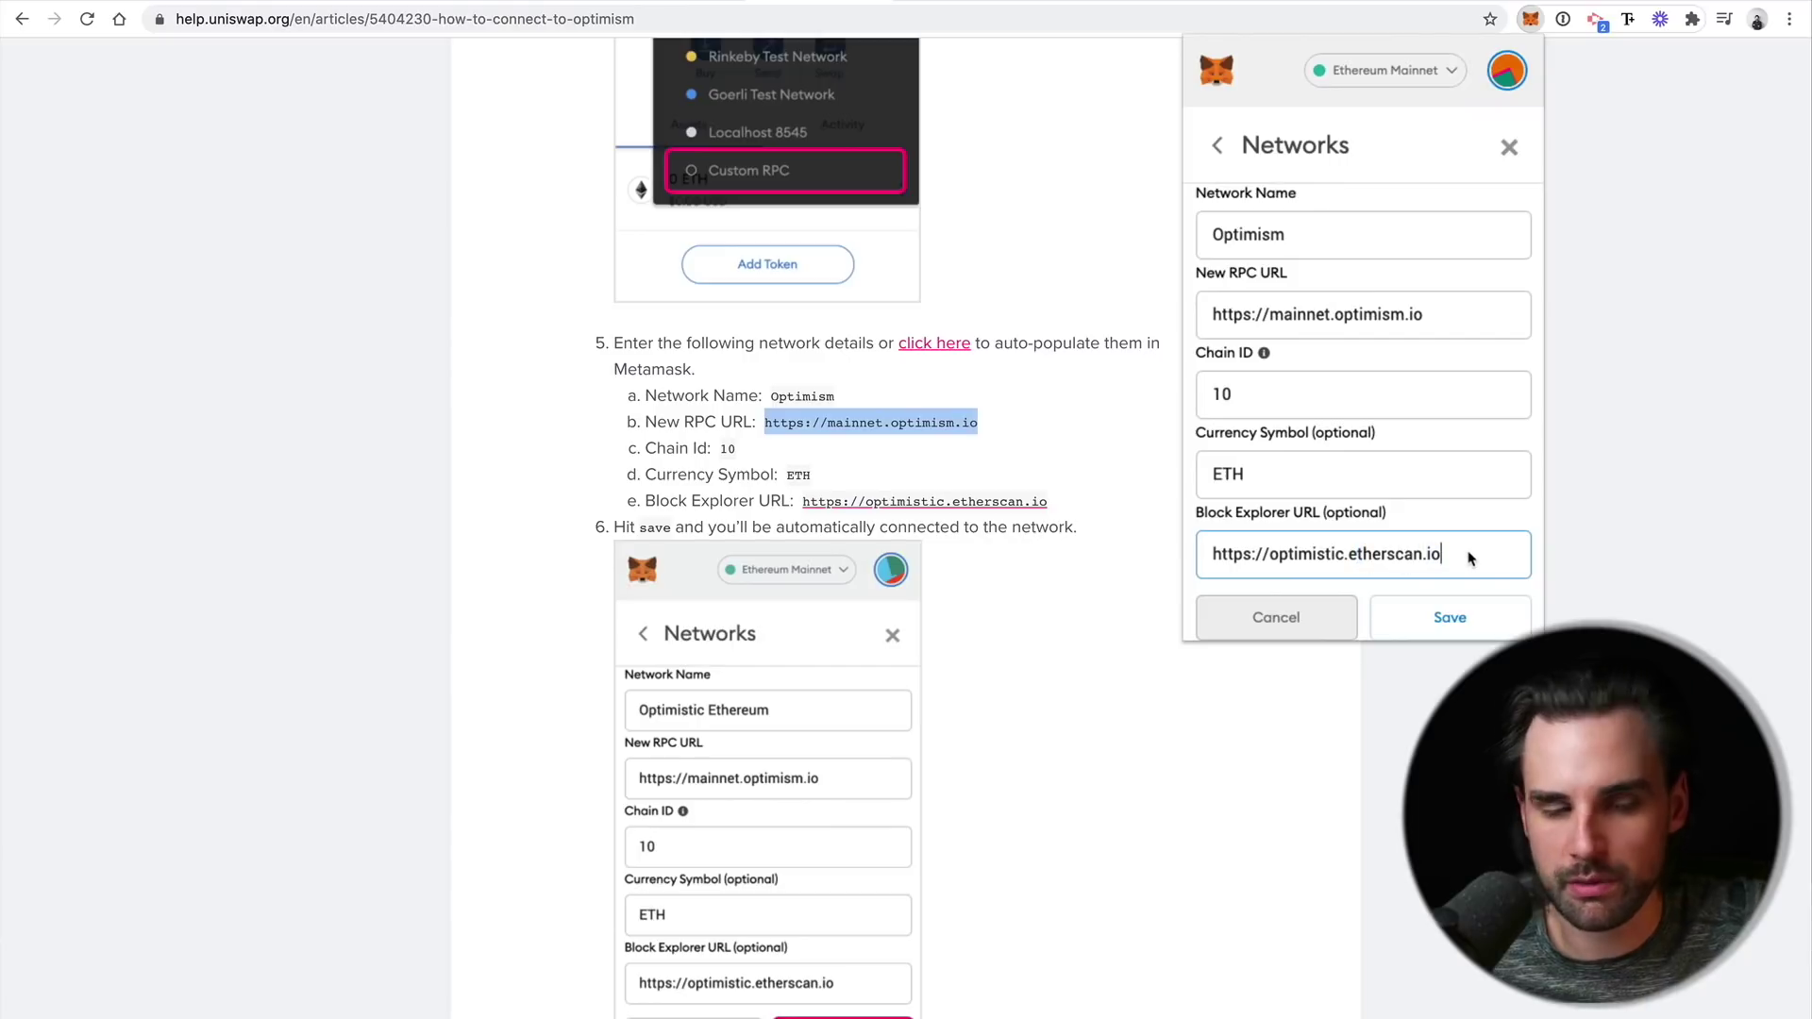
left_click_drag(1467, 559, 1167, 553)
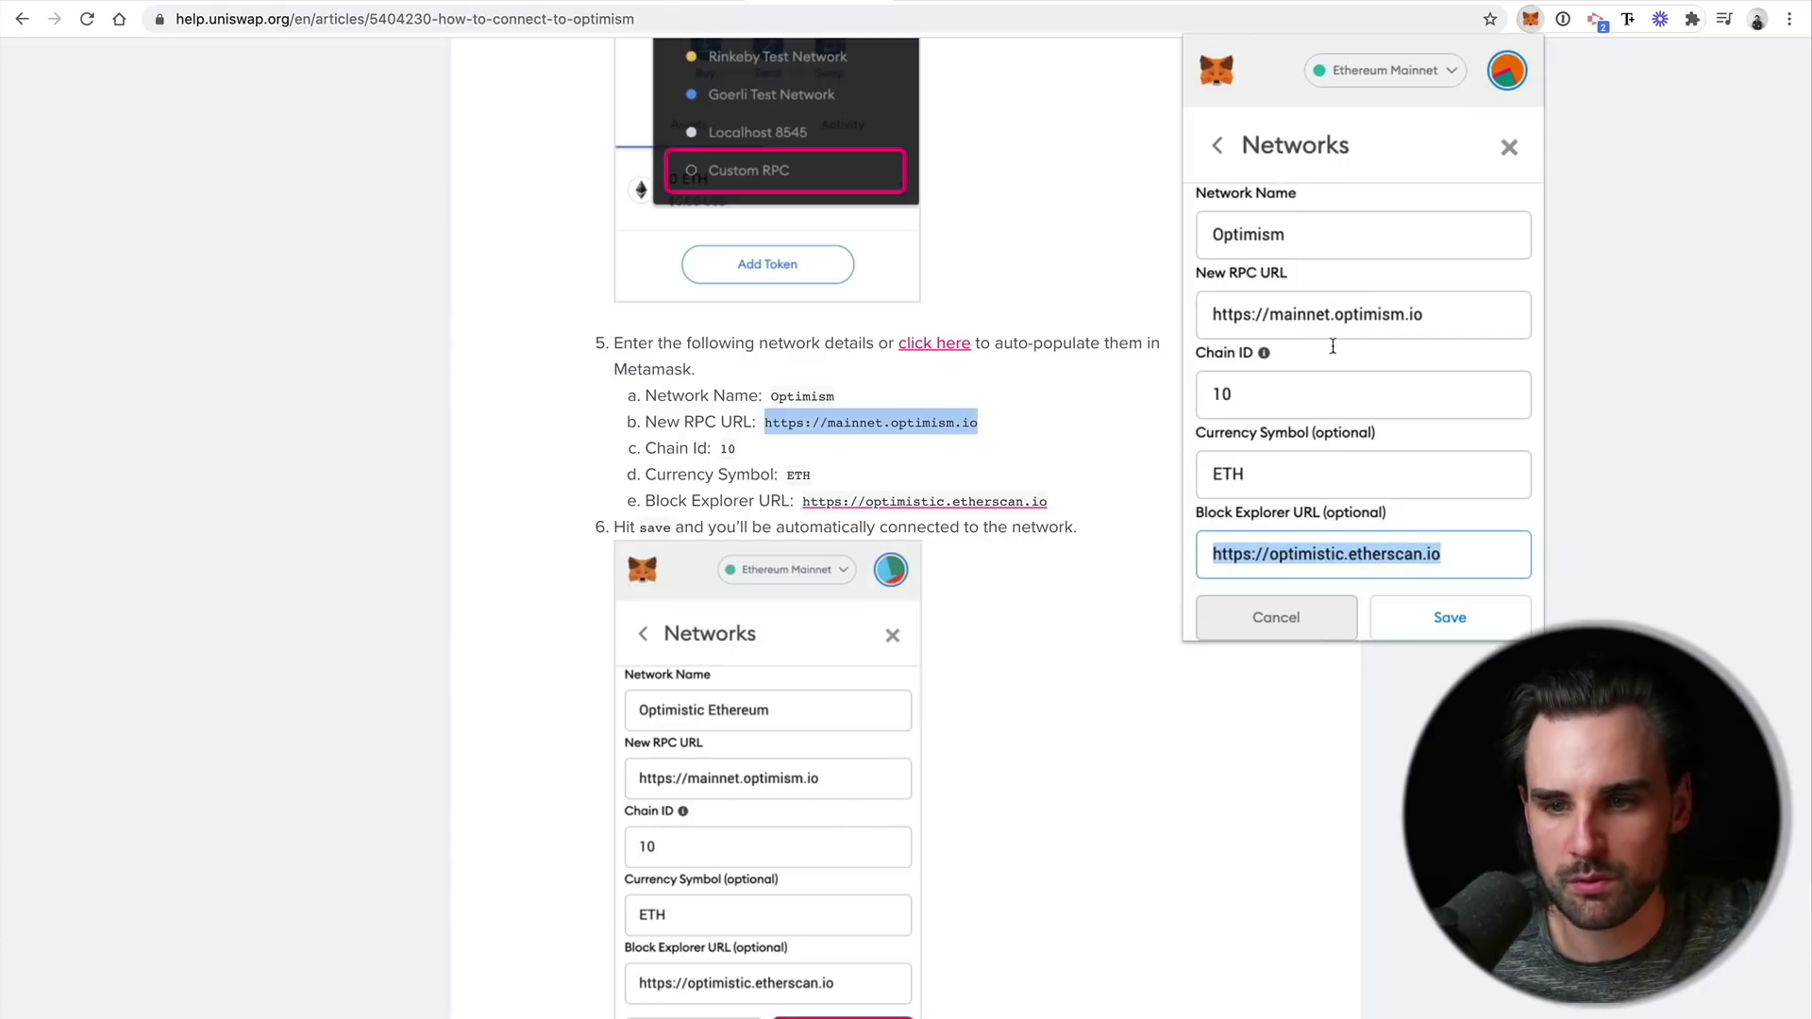
left_click(1405, 626)
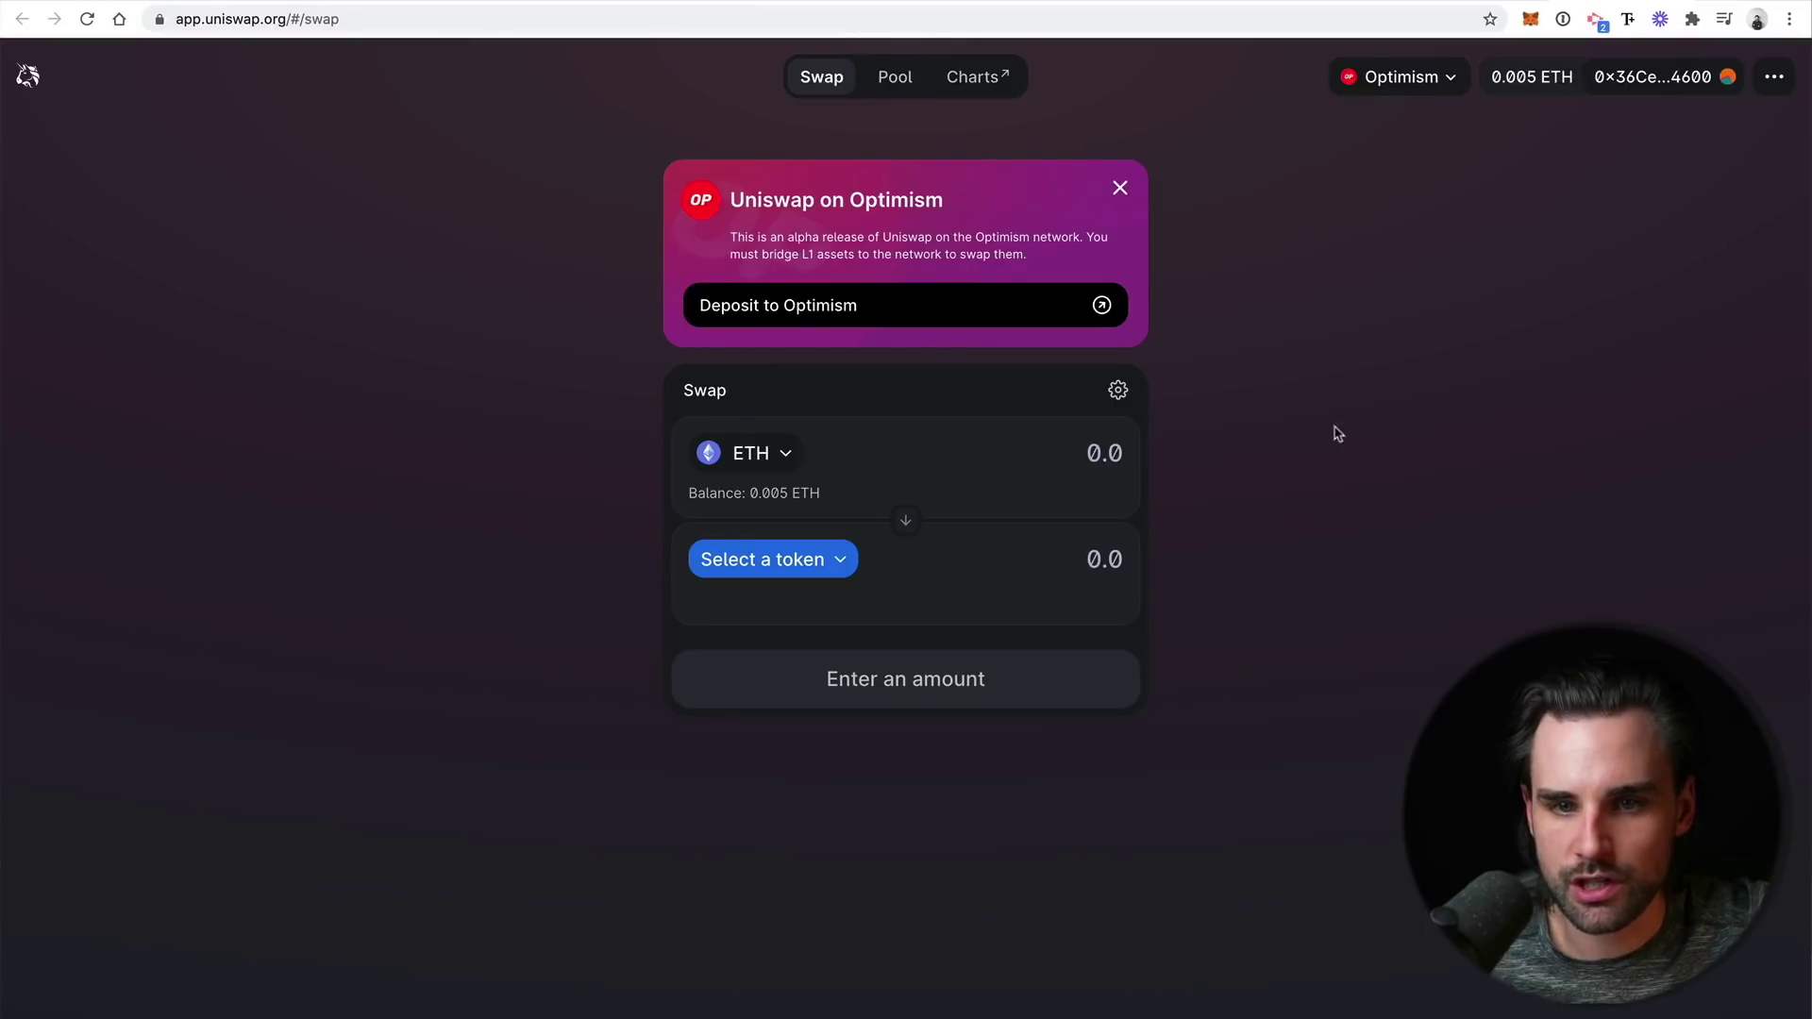
- Check the 0.005 ETH Optimism balance, then close the gateway page for Uniswap's swap form
left_click(1530, 19)
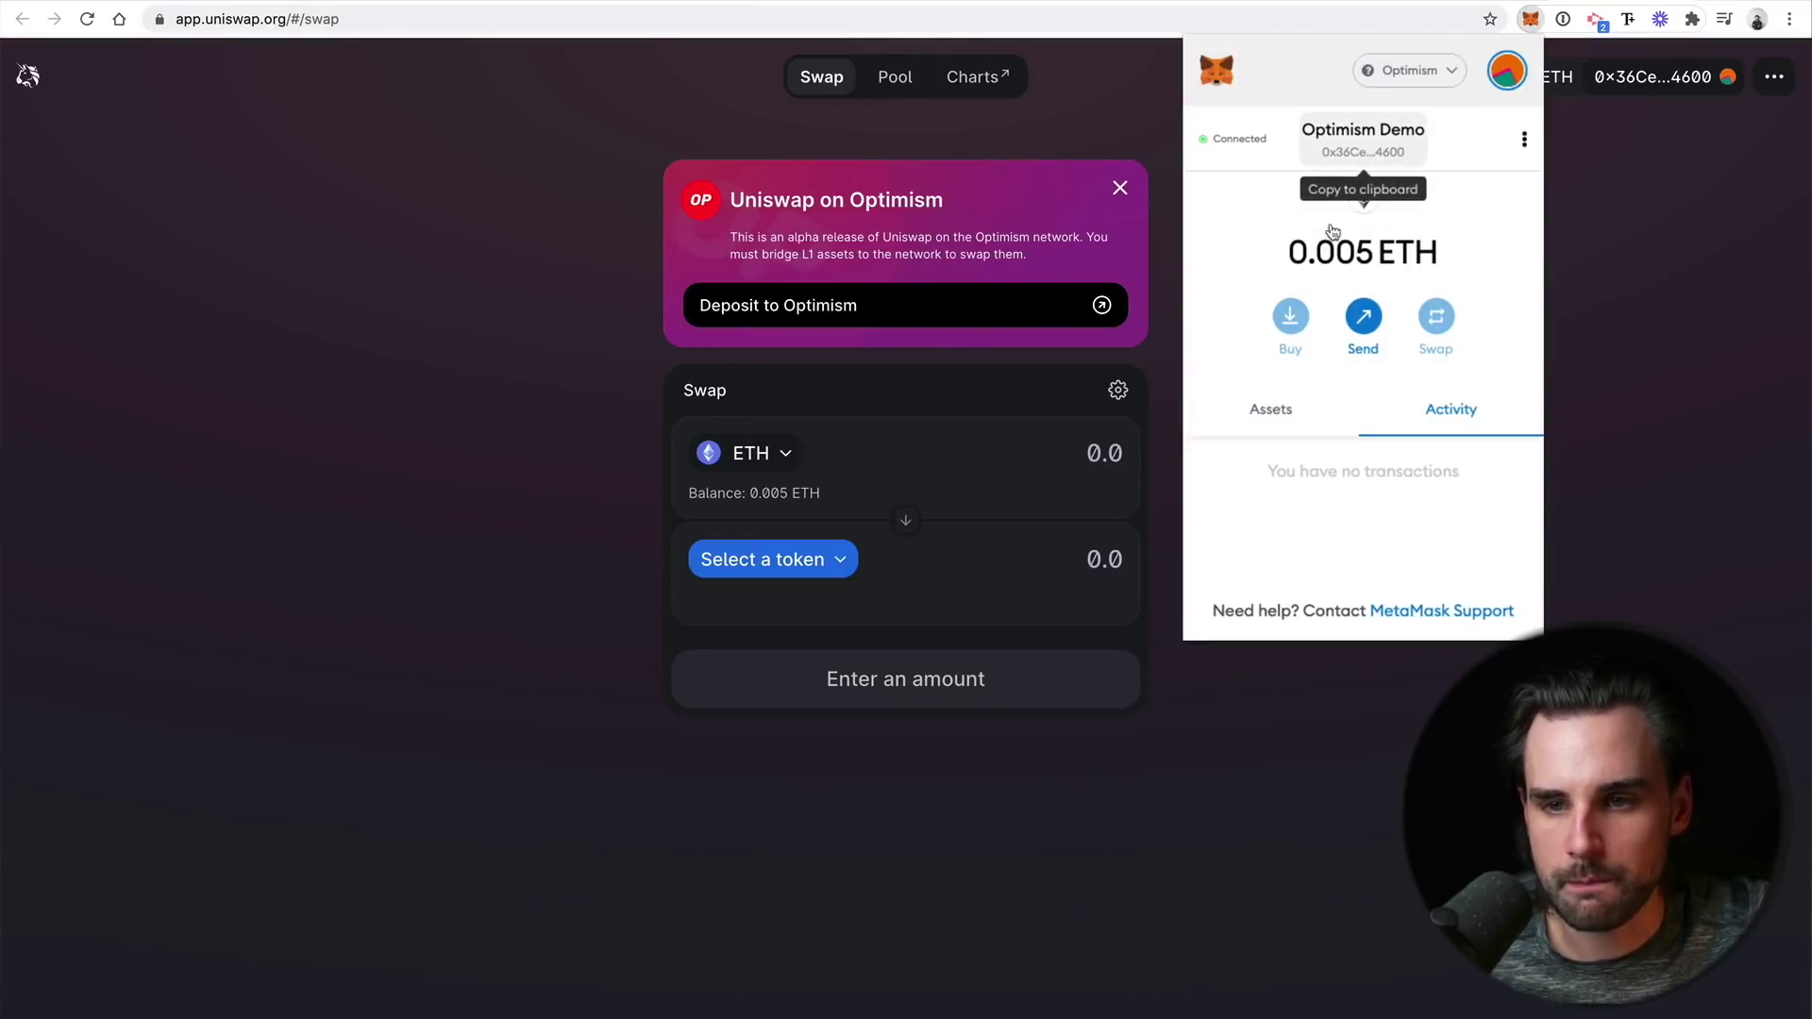
left_click(586, 121)
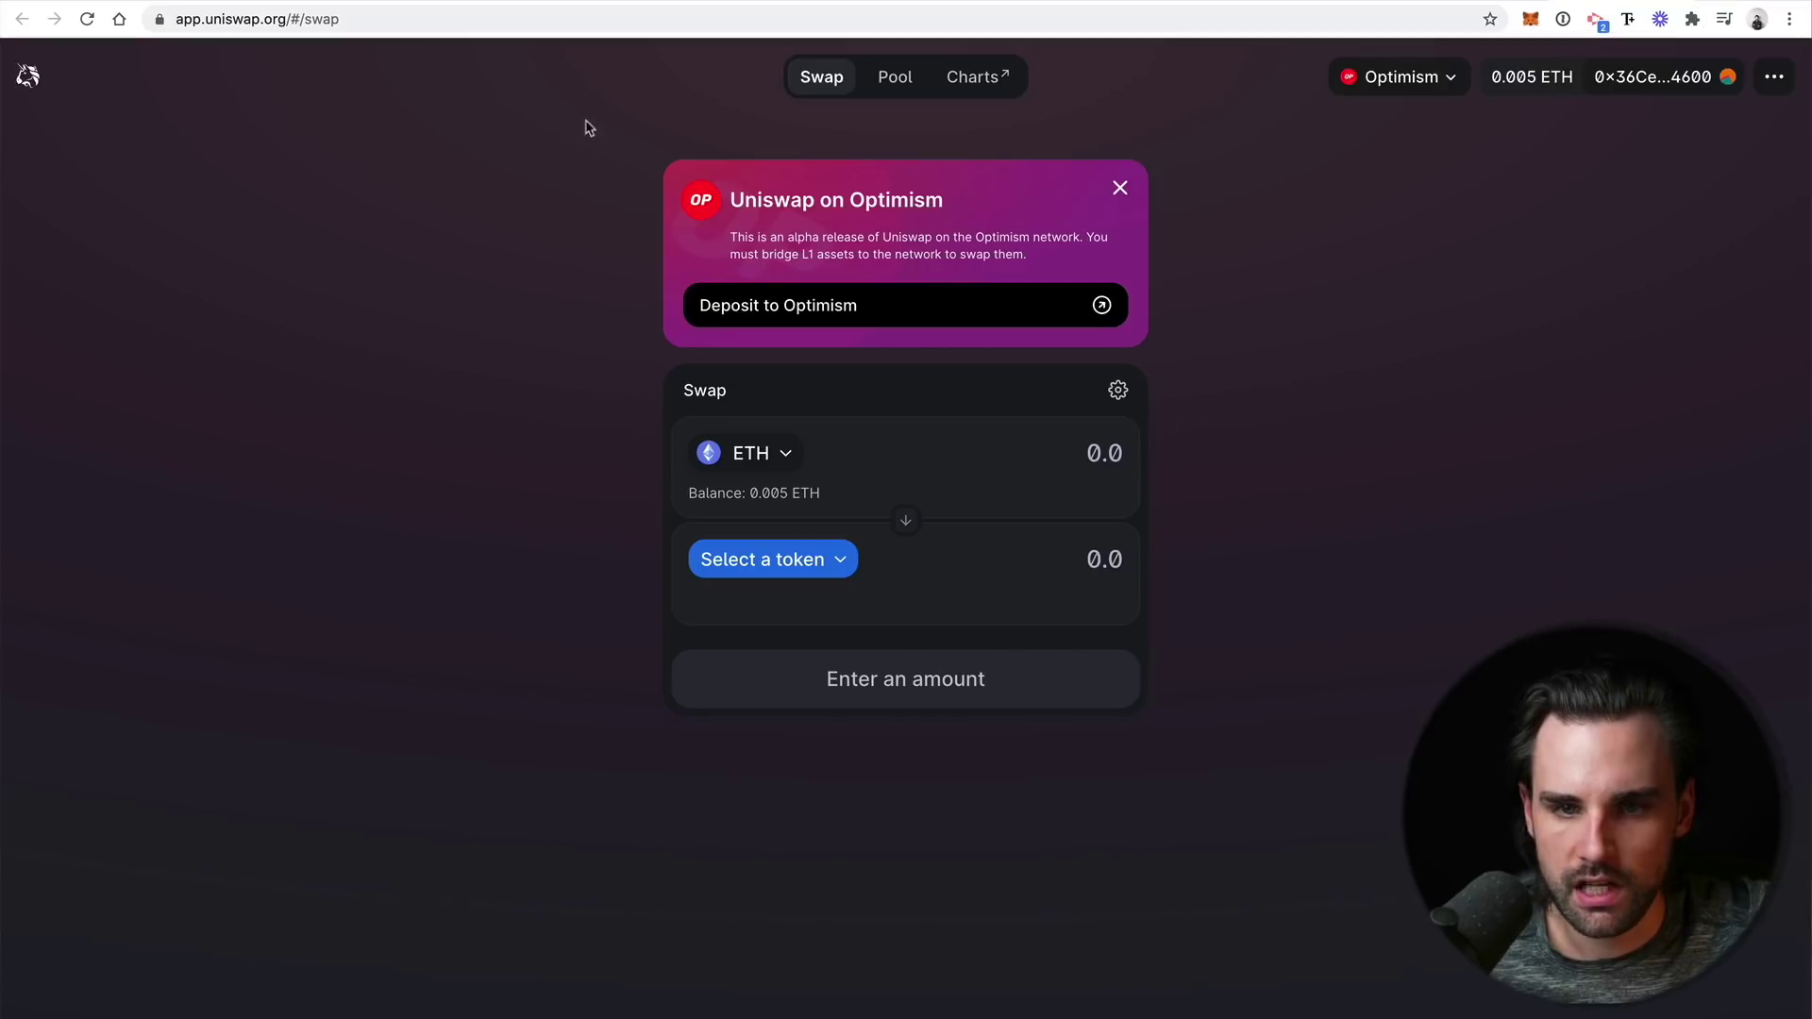
left_click(844, 313)
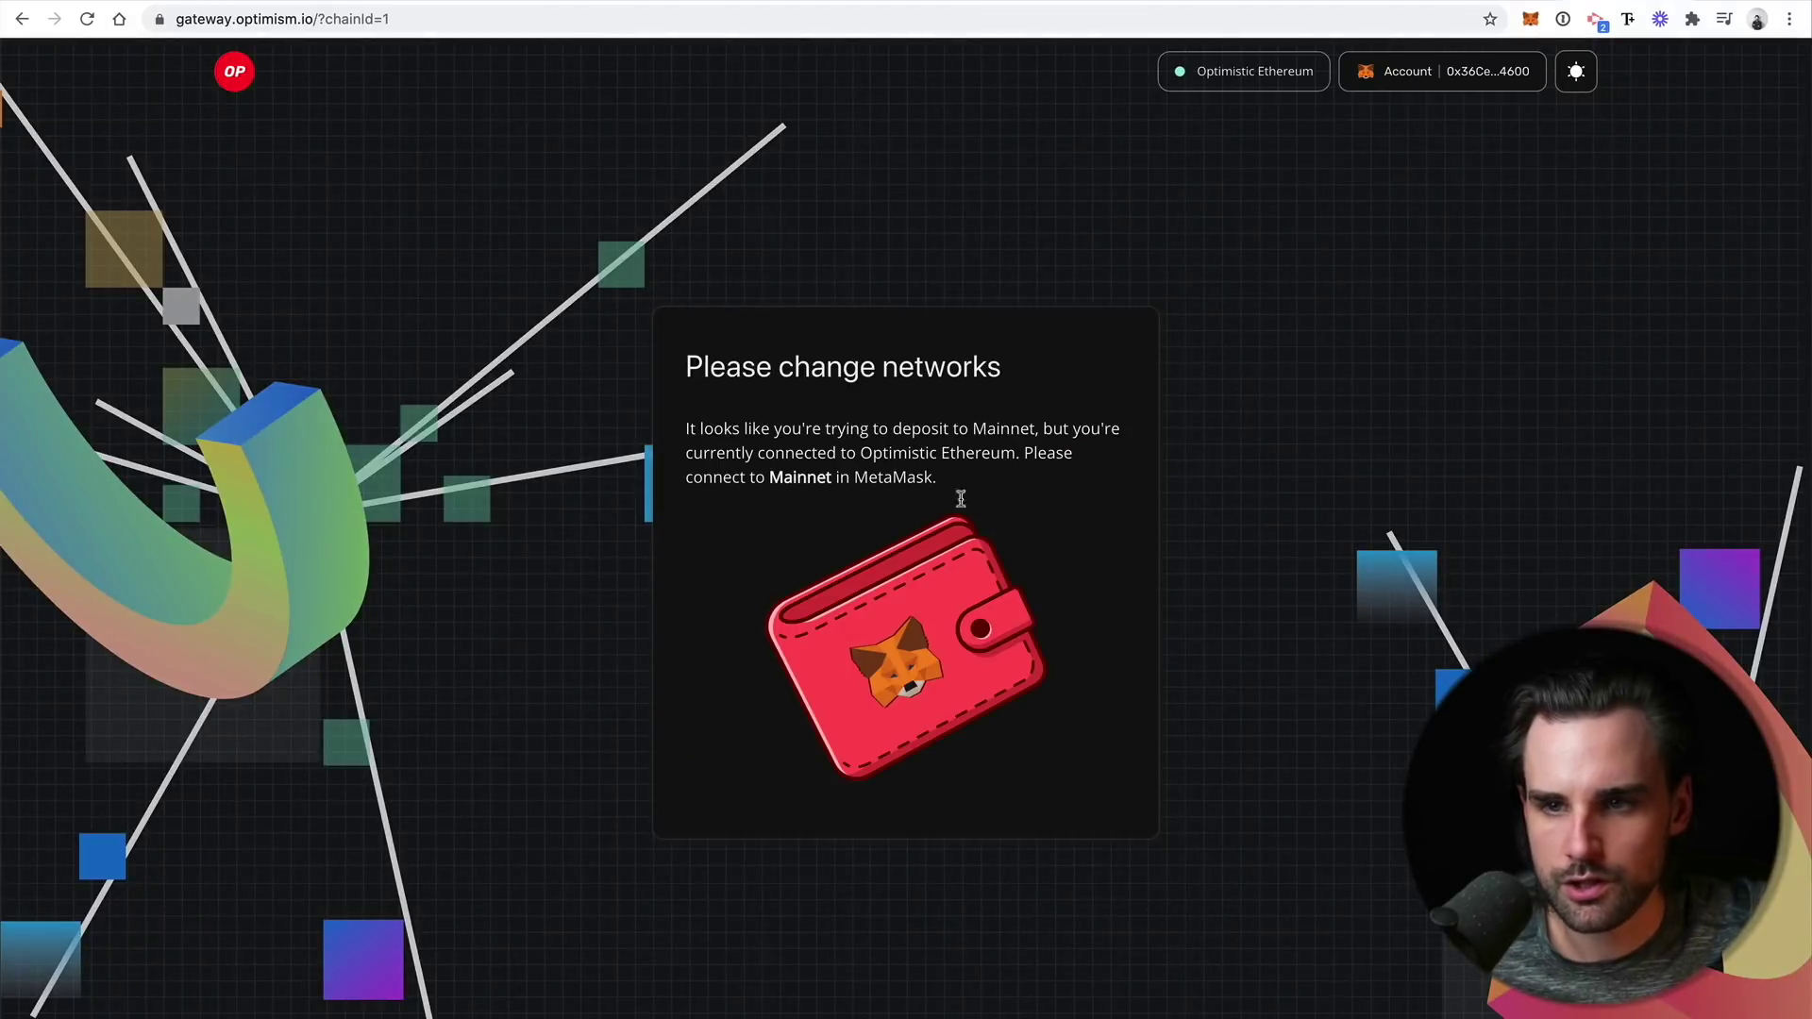
key("super+w")
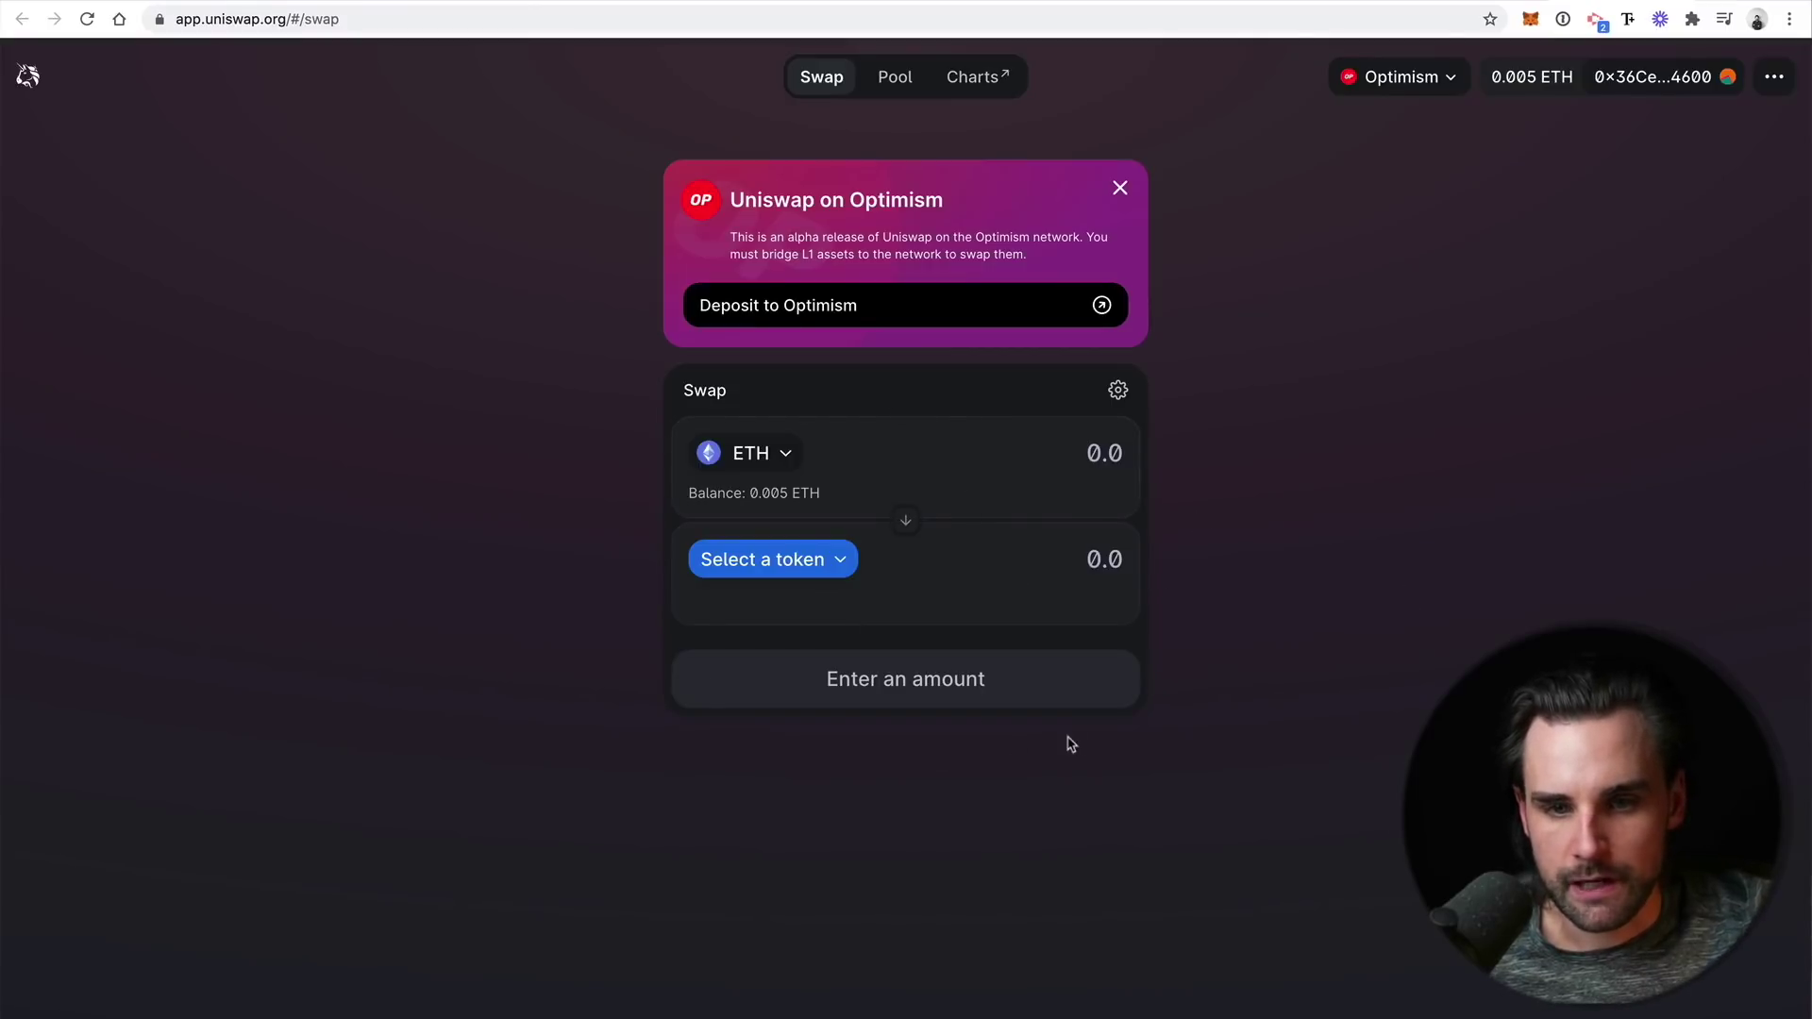
- Swap about 0.0005 ETH for 1 DAI and approve it in MetaMask
type("1")
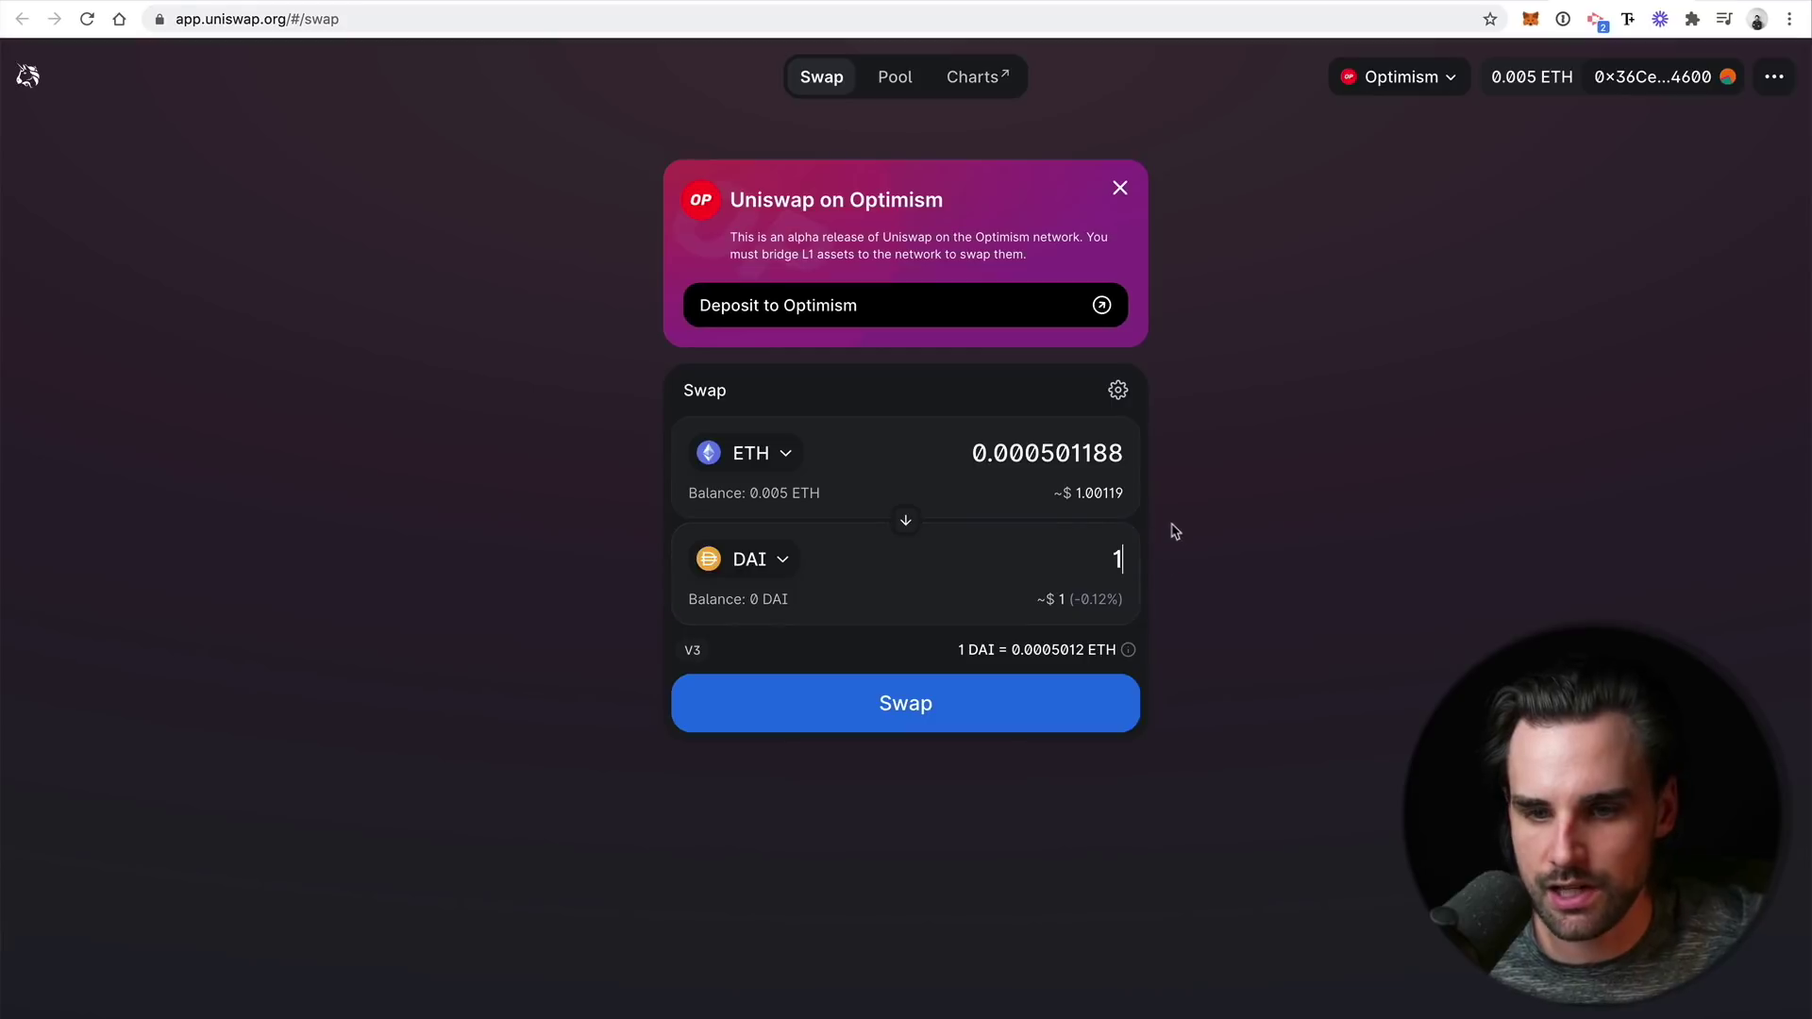
left_click(930, 724)
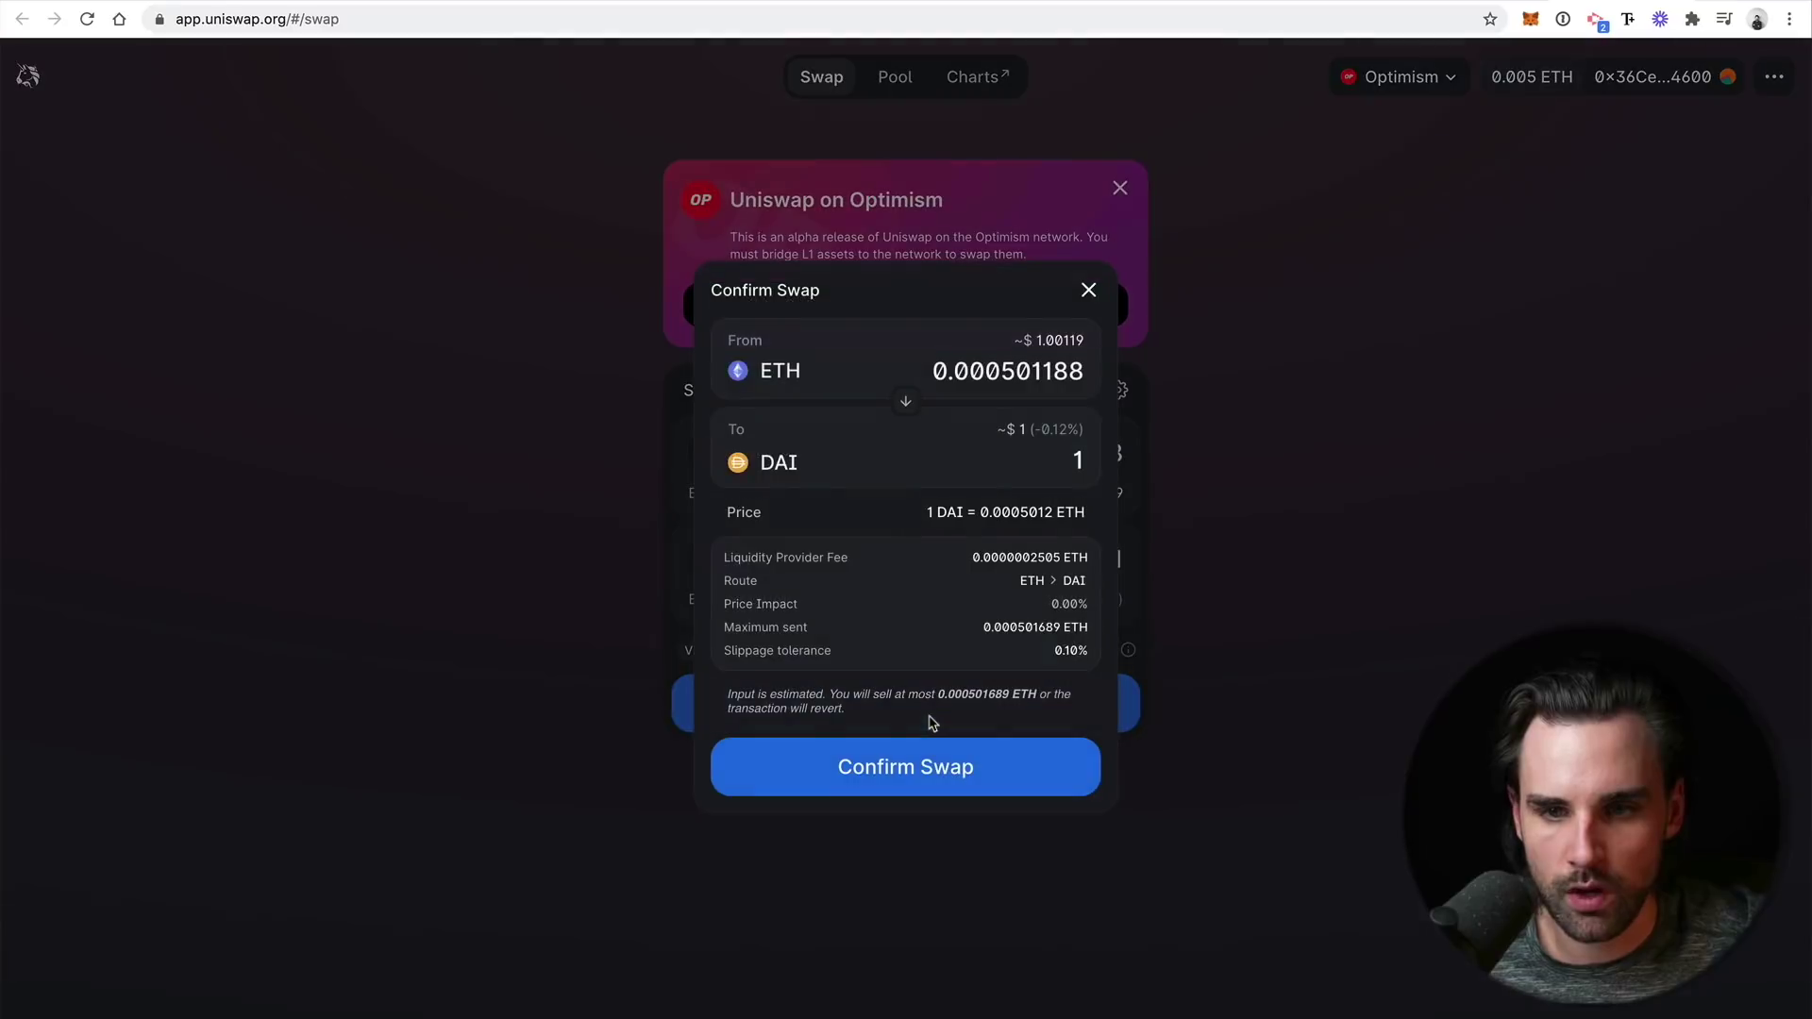
left_click(900, 771)
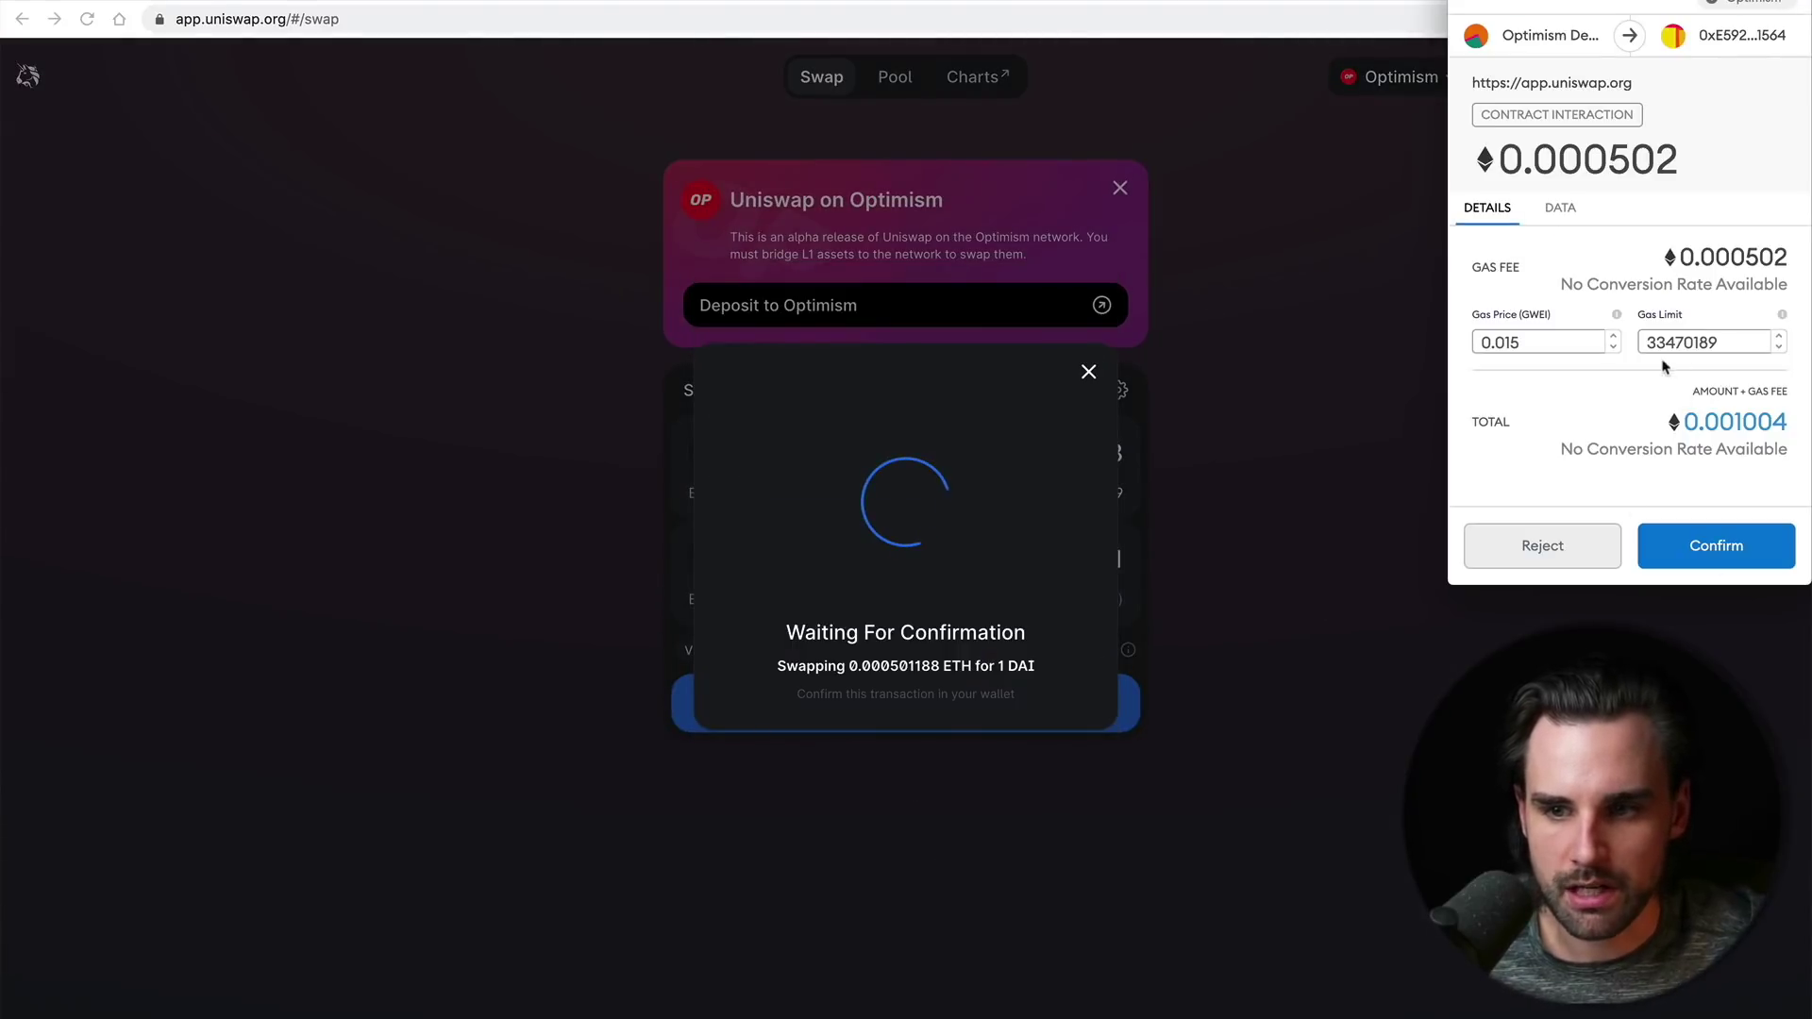
left_click(1732, 557)
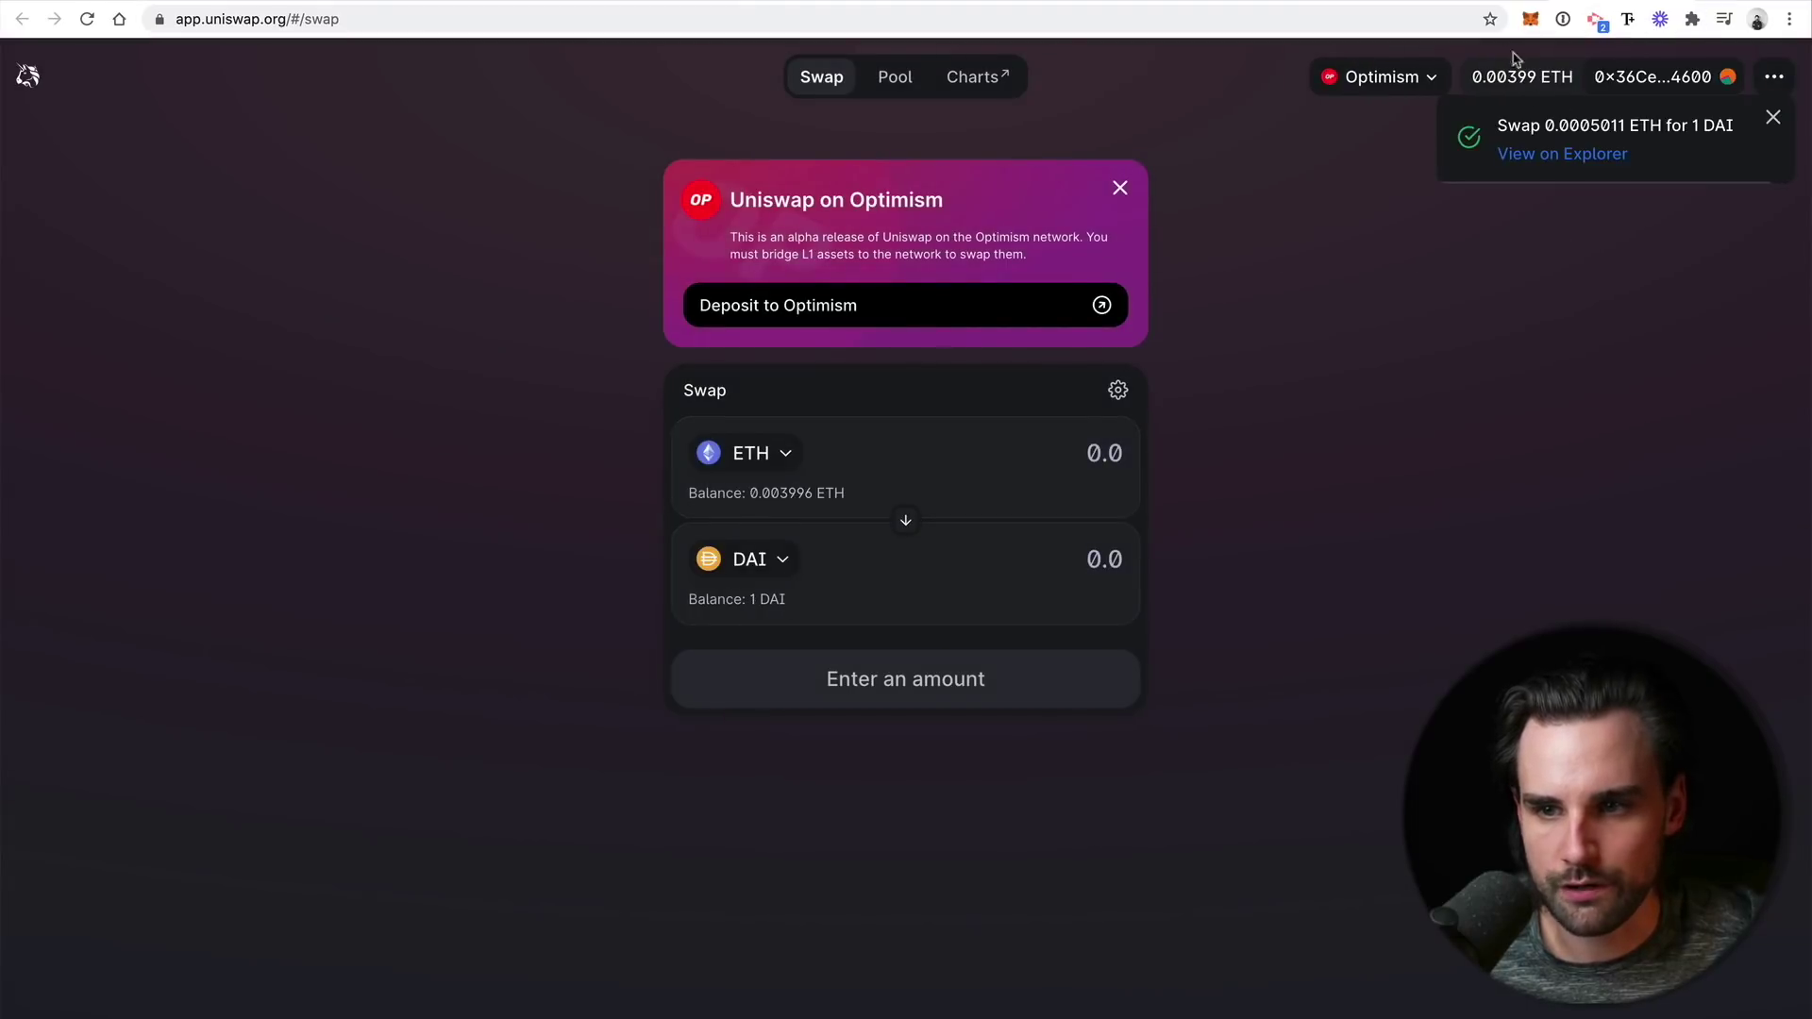
- Open the swap transaction on Optimistic Etherscan and reload the page to load its details
left_click(1562, 156)
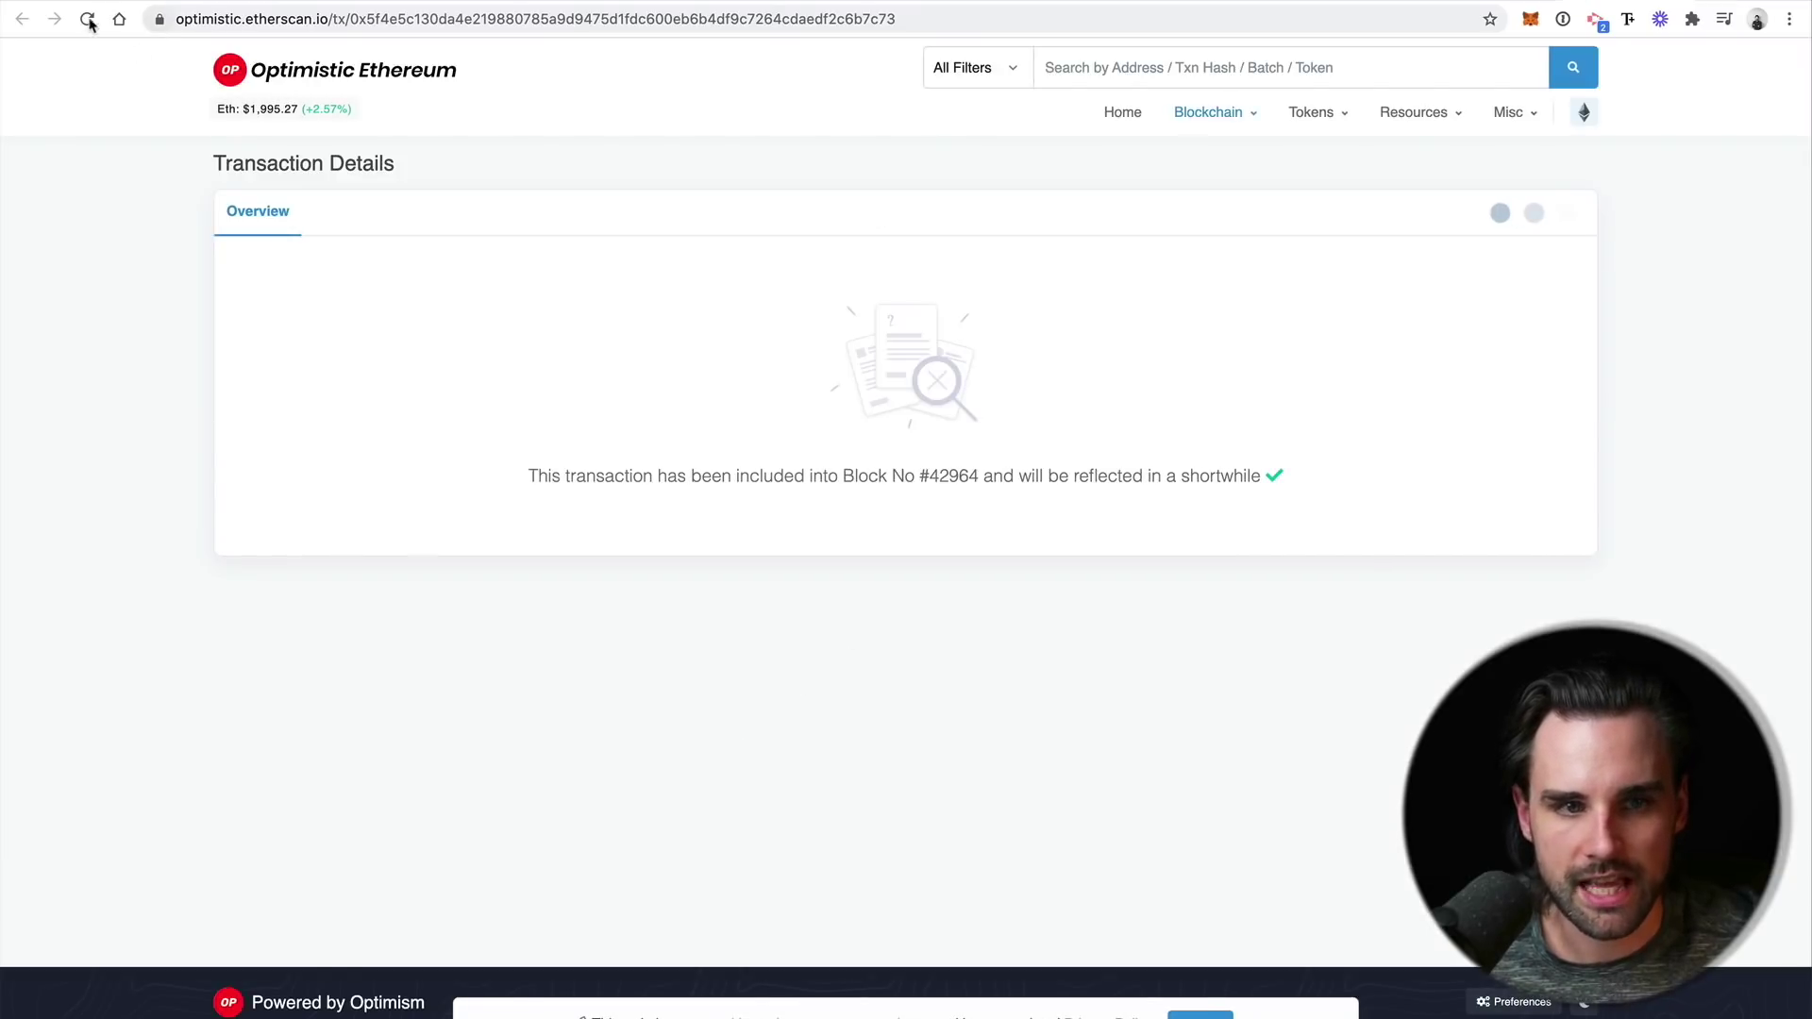
left_click(86, 19)
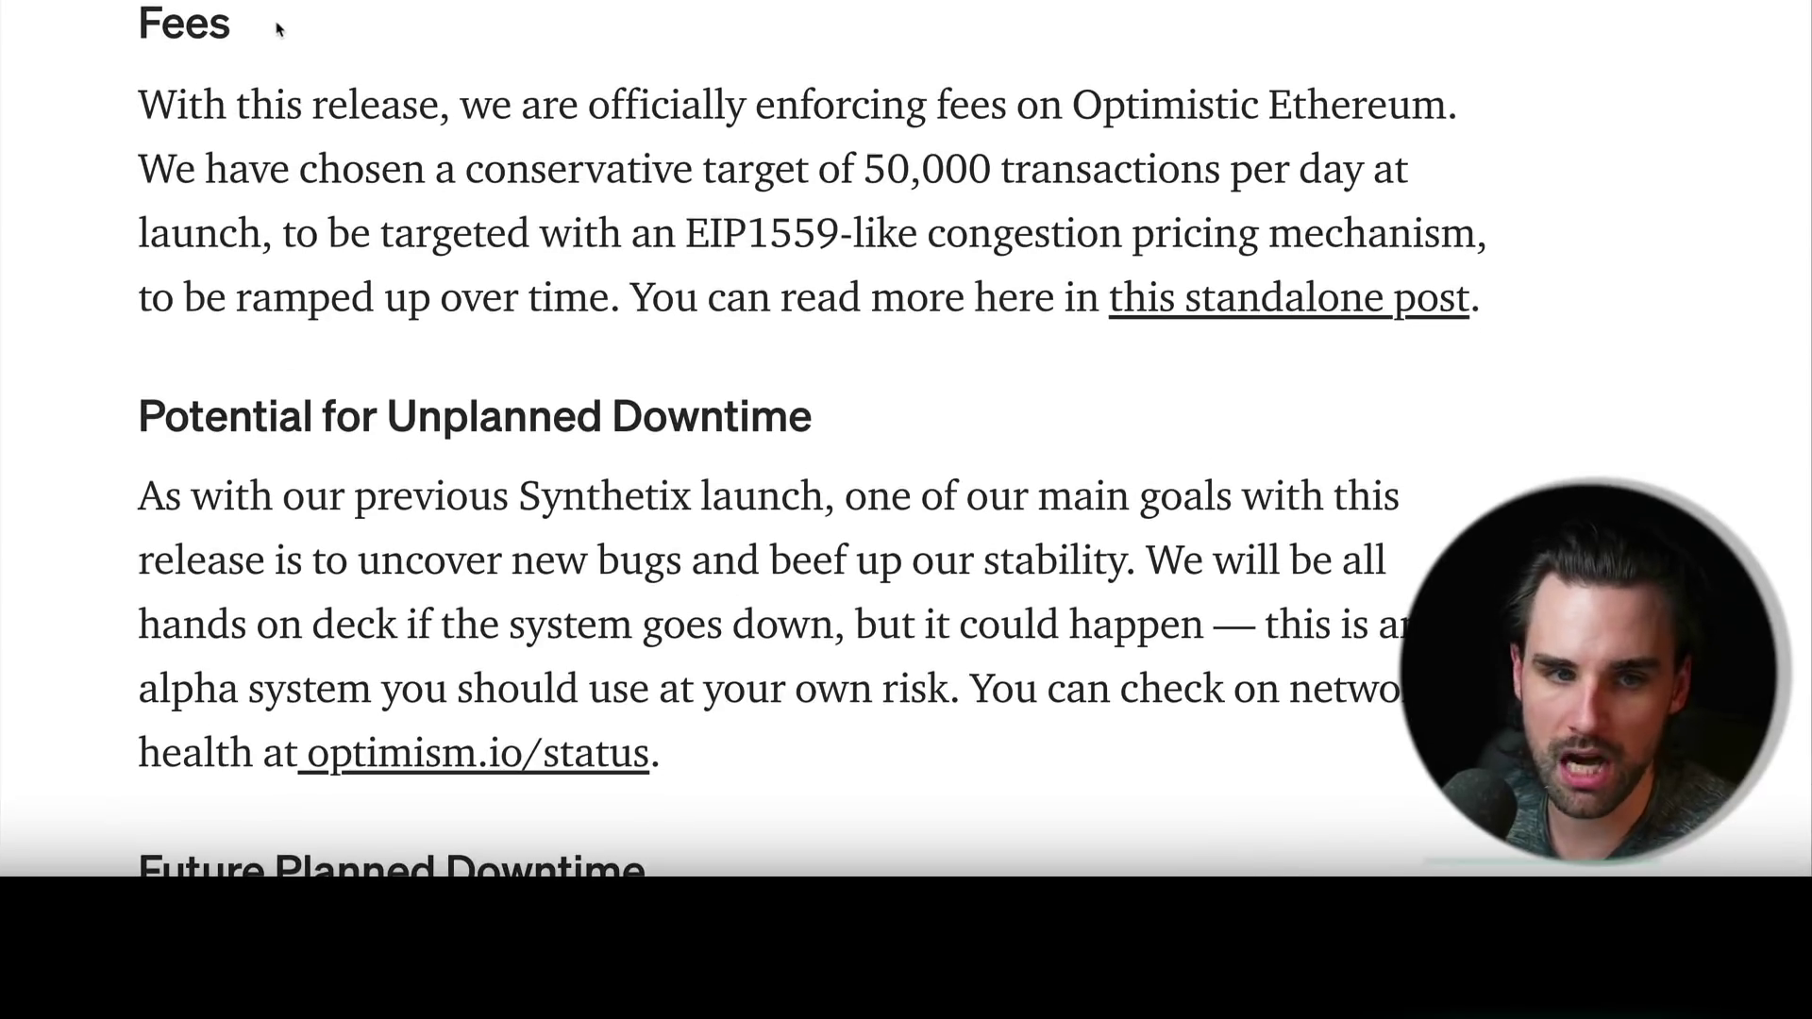
double_click(439, 483)
double_click(182, 104)
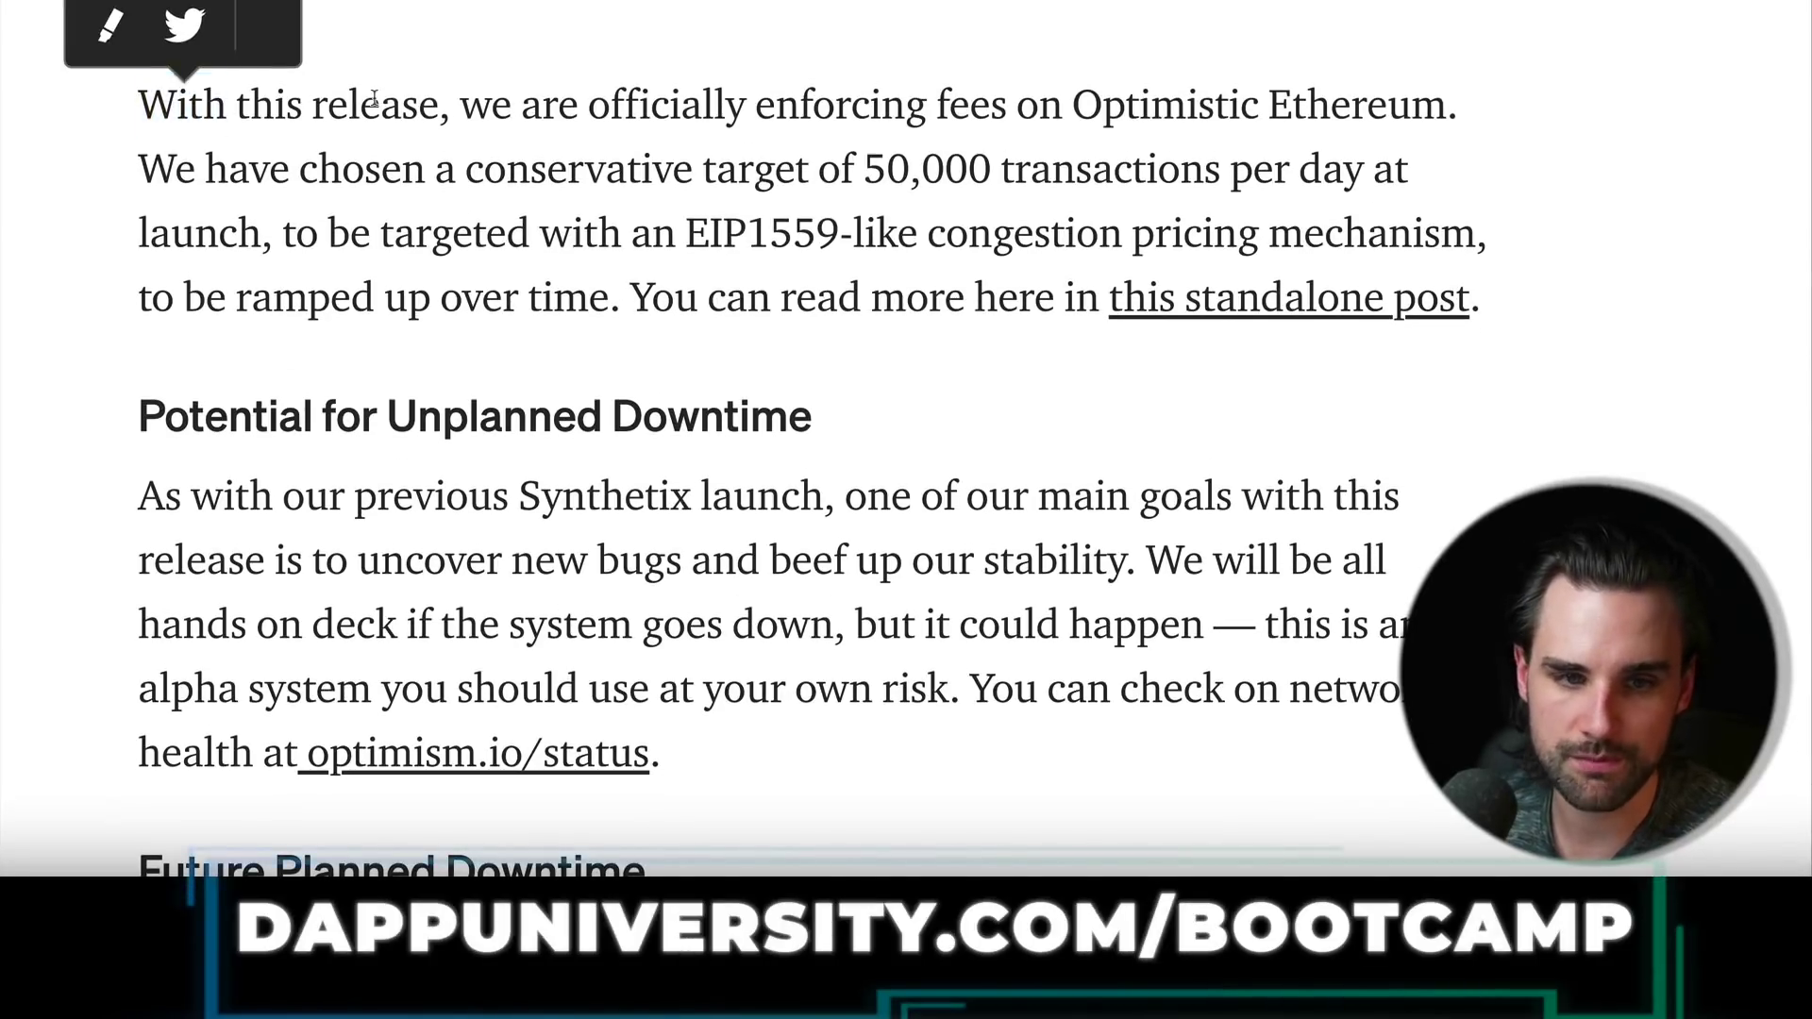
triple_click(1017, 168)
left_click(1017, 165)
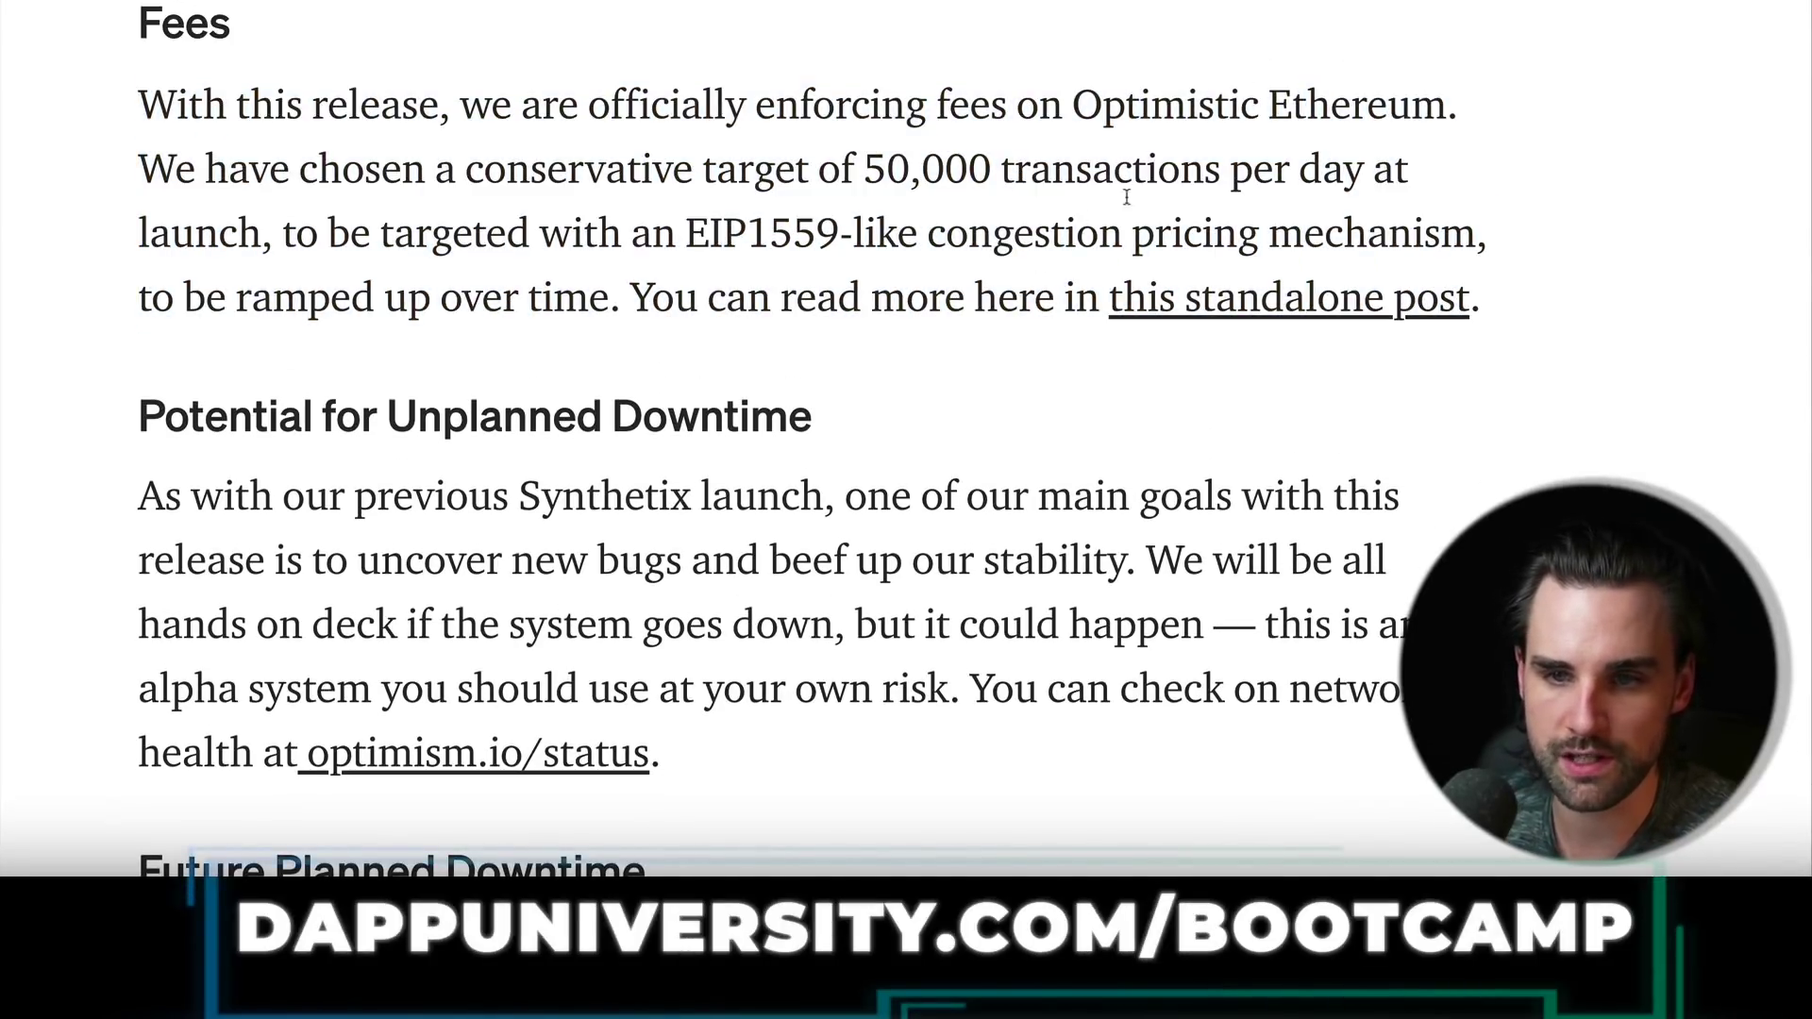
double_click(882, 172)
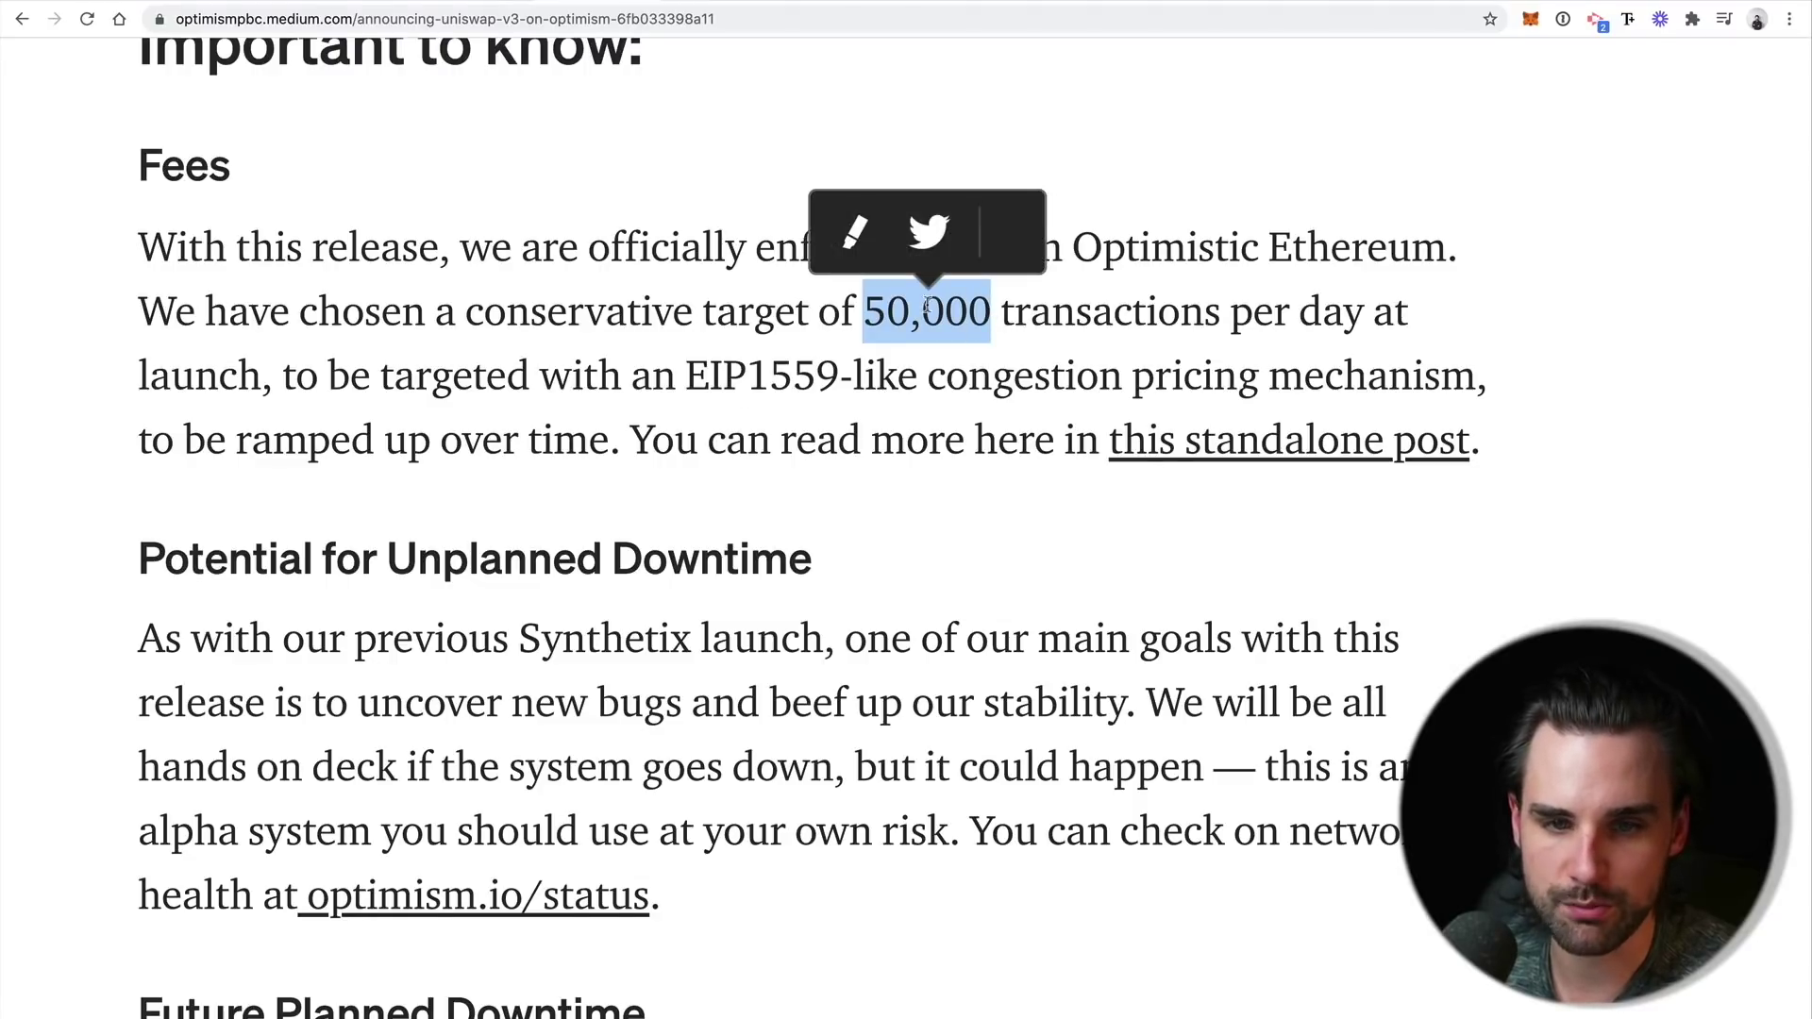
left_click(939, 474)
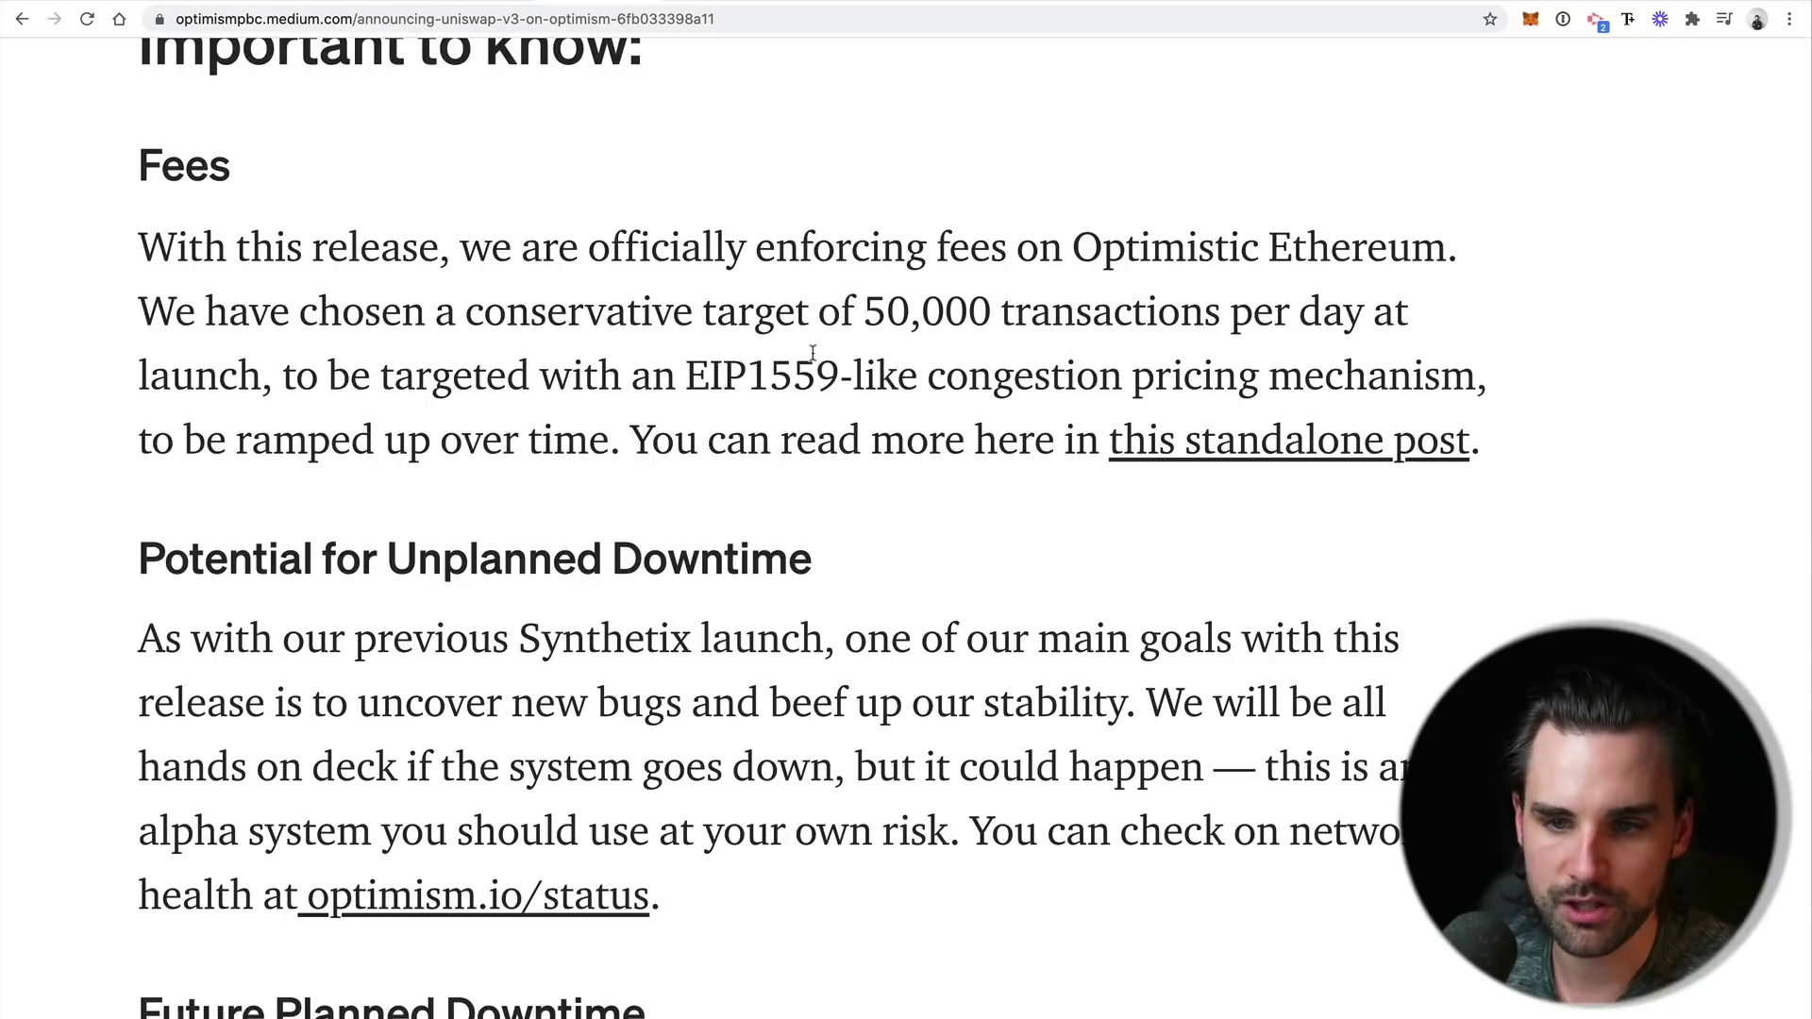
scroll(1048, 222, "down", 1)
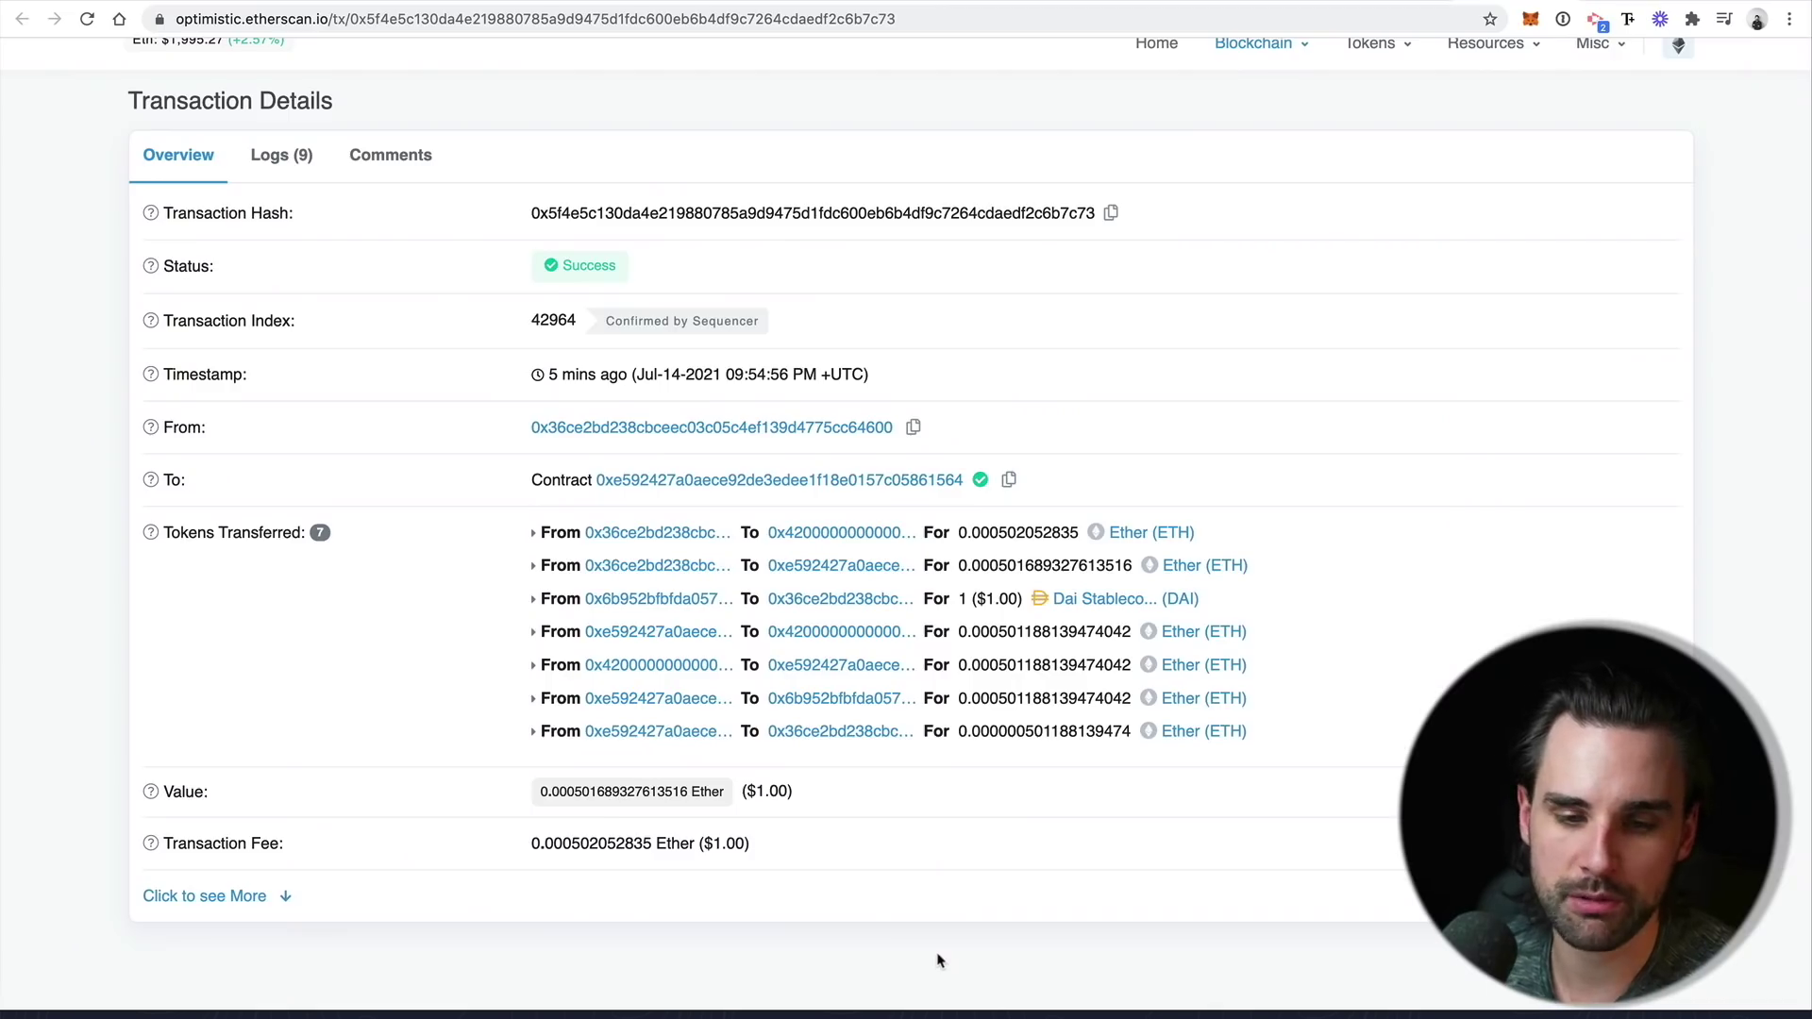
scroll(896, 815, "up", 2)
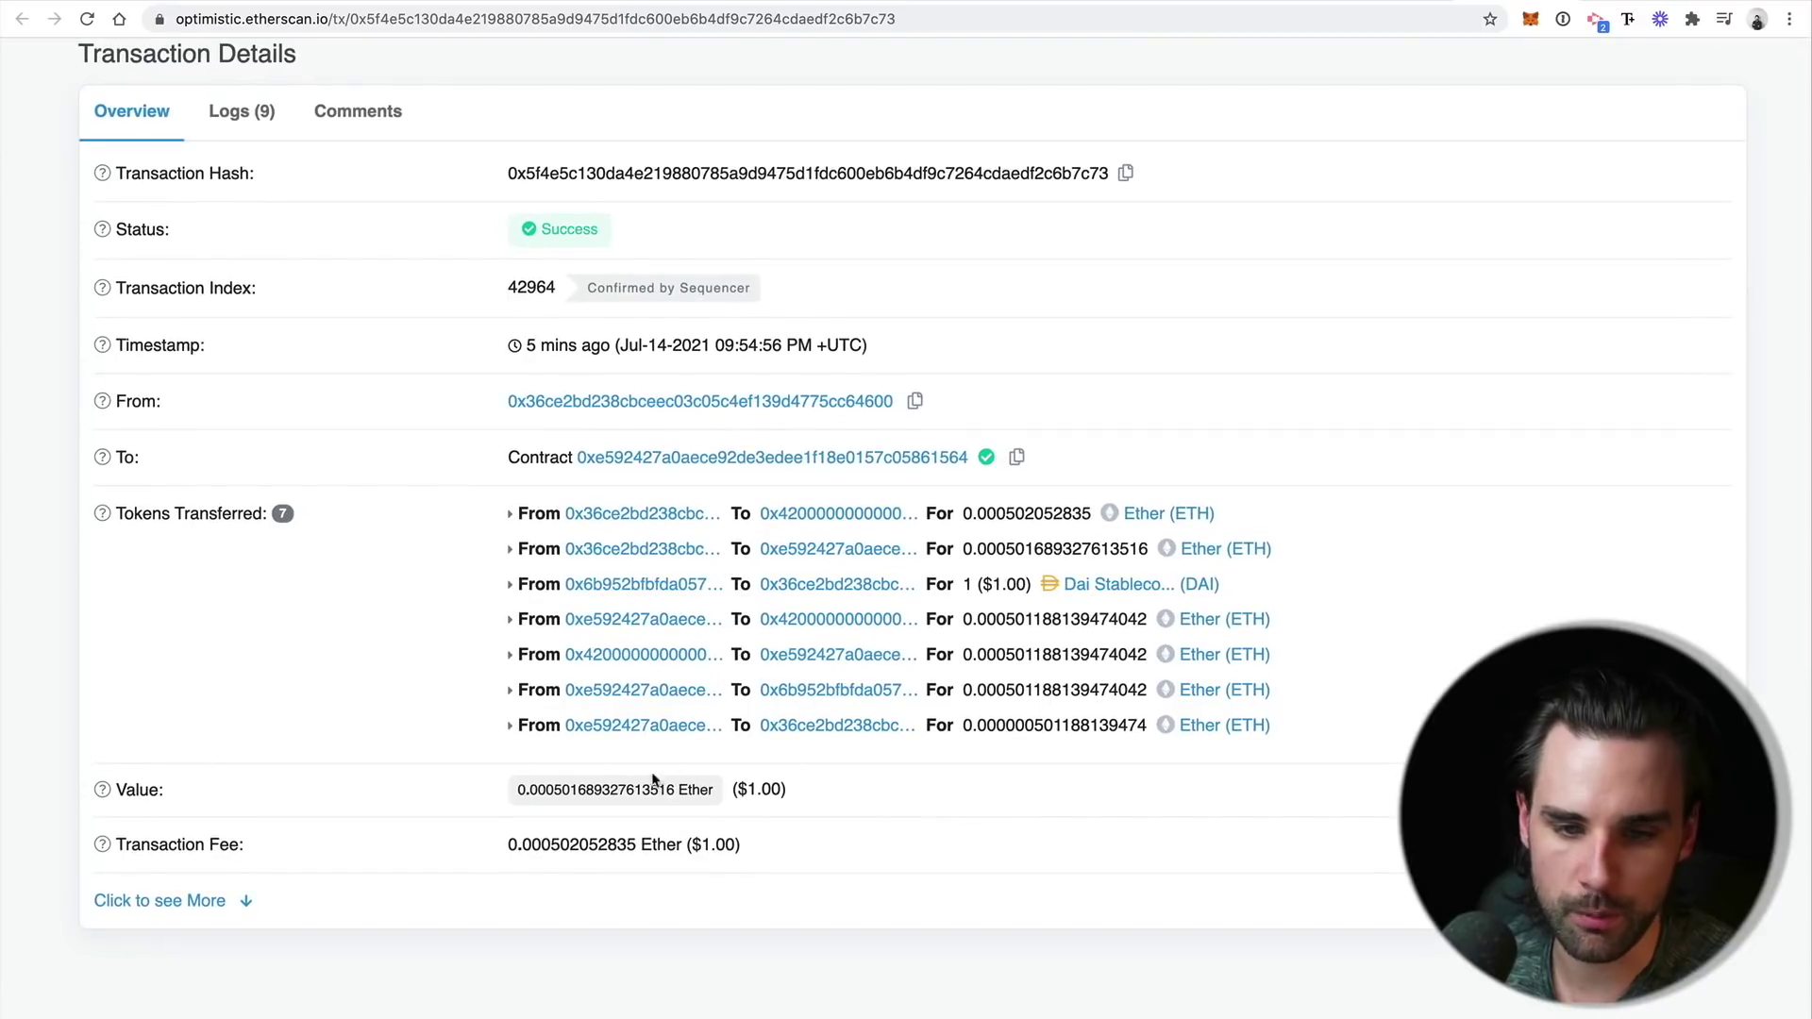
triple_click(775, 792)
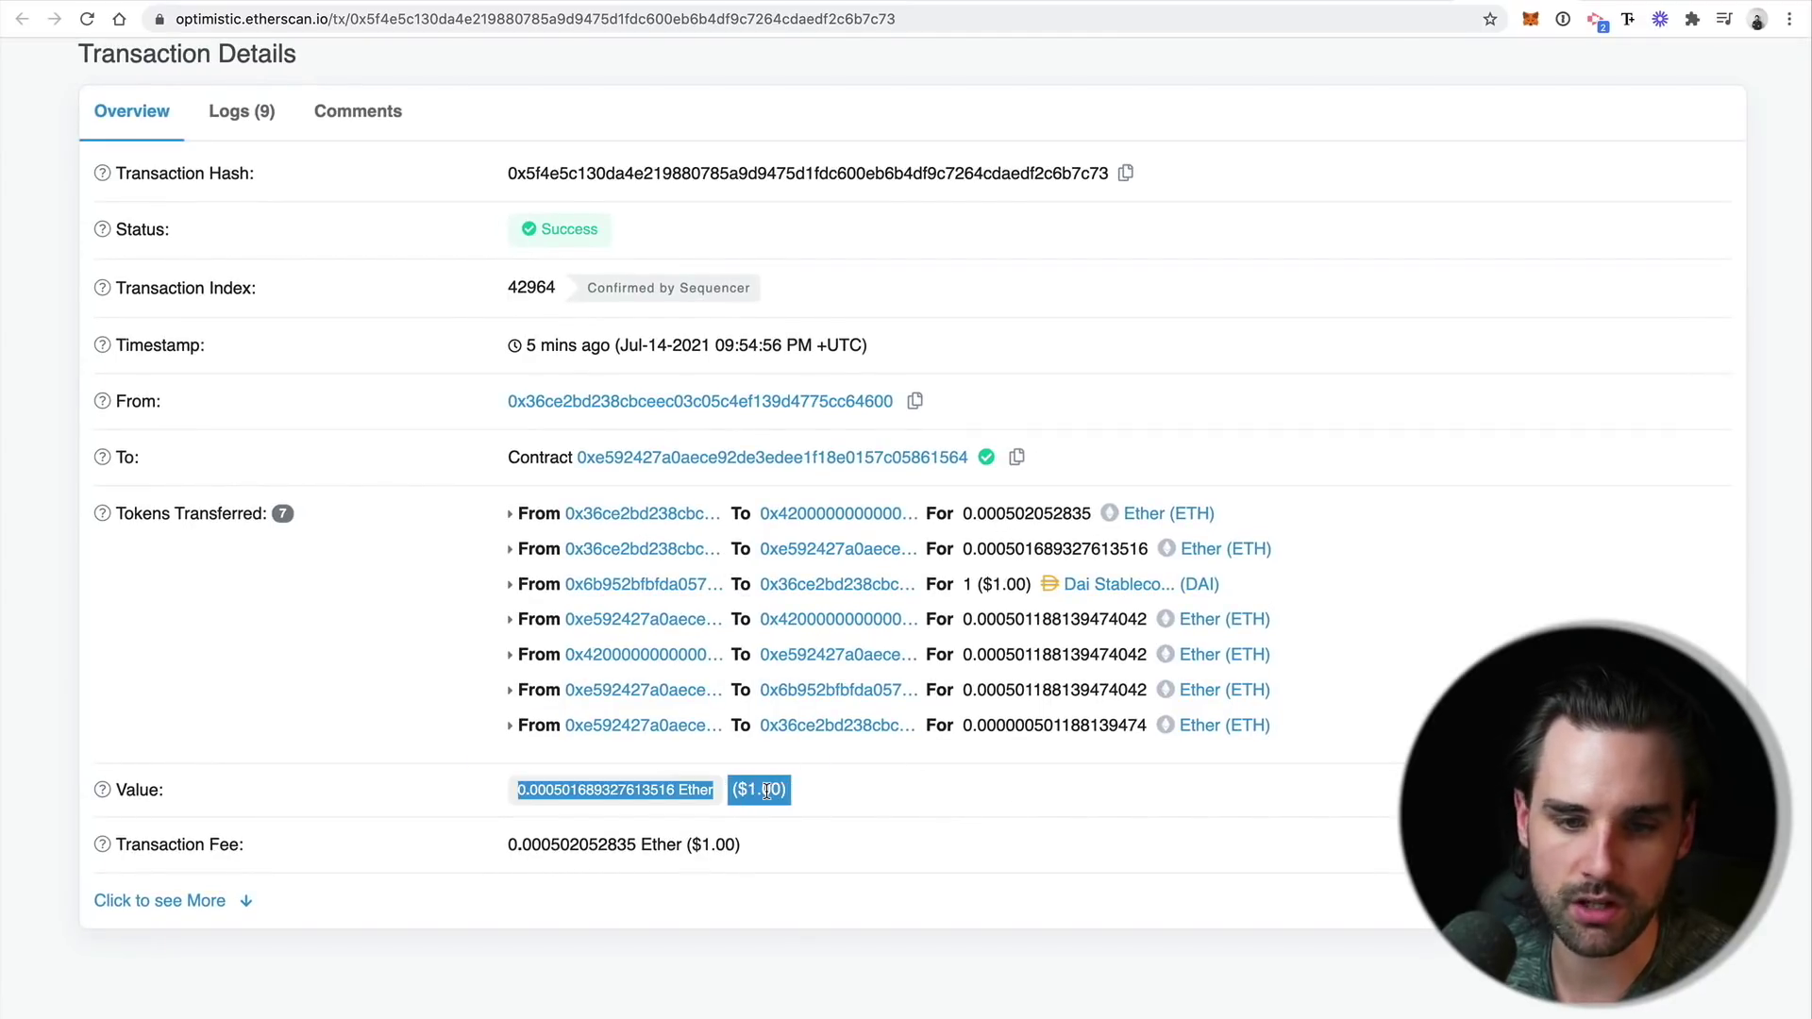
left_click(962, 793)
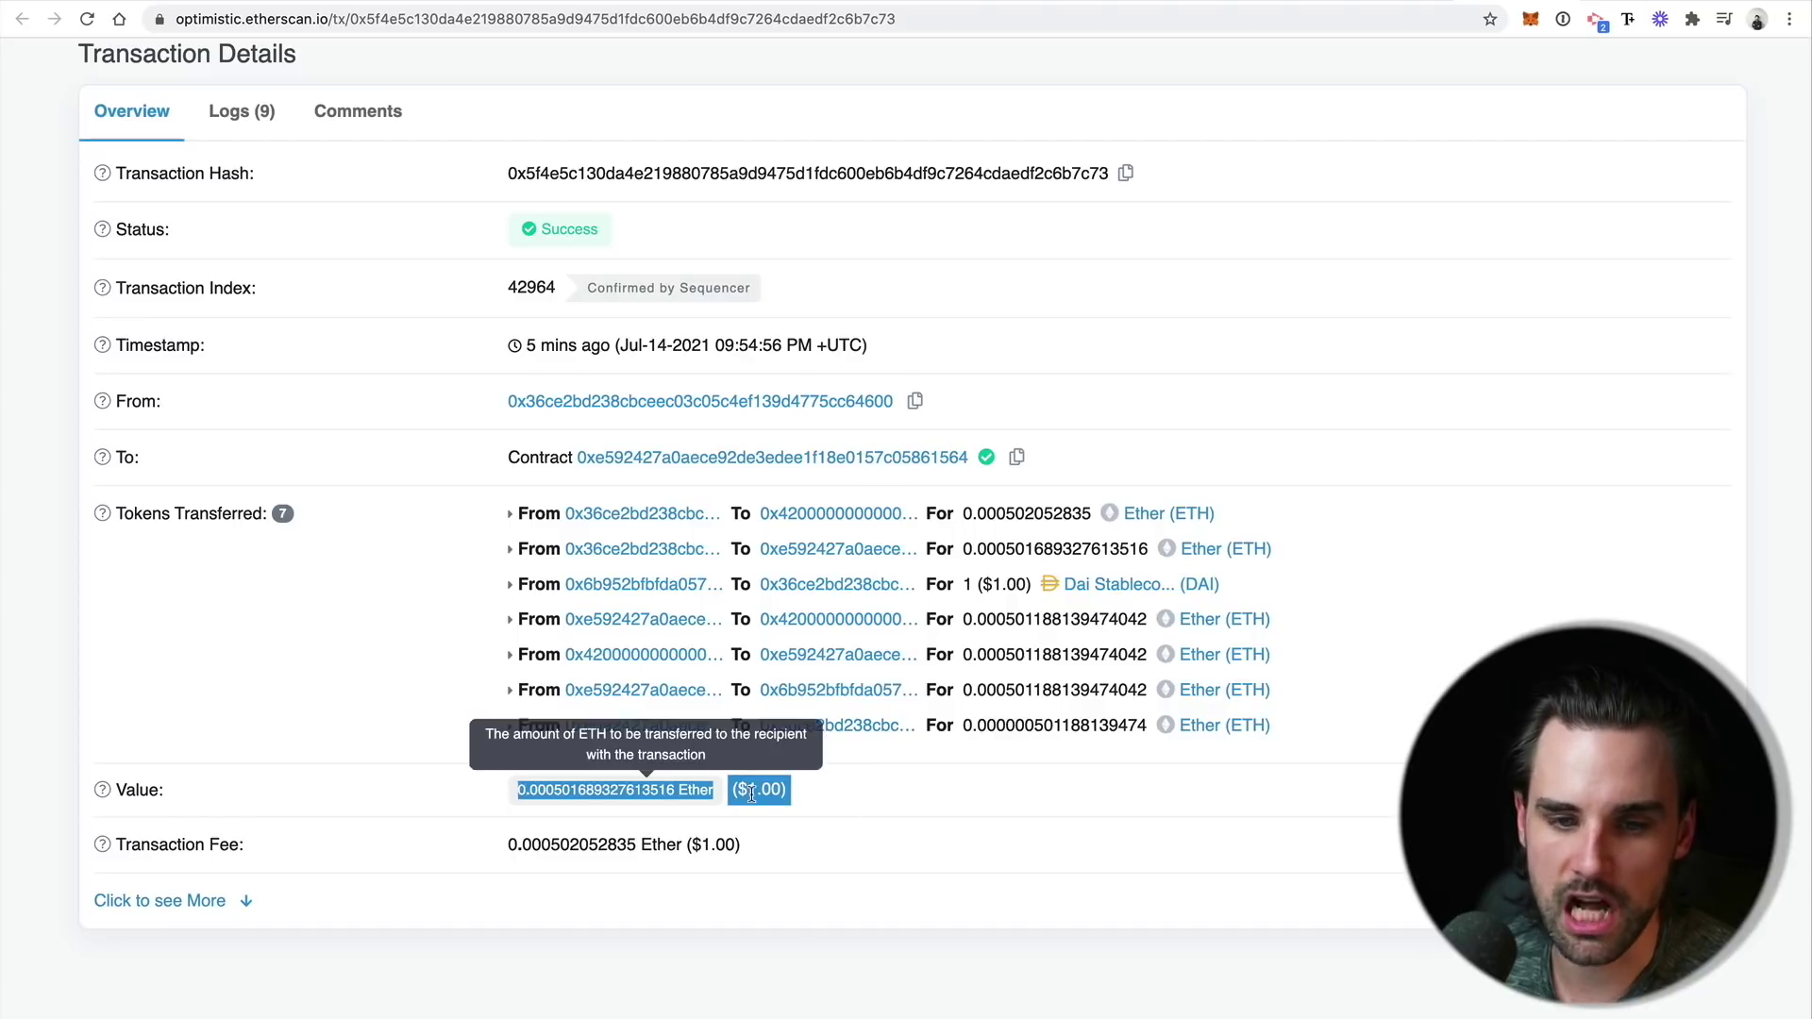
key("super+minus")
key("super+minus")
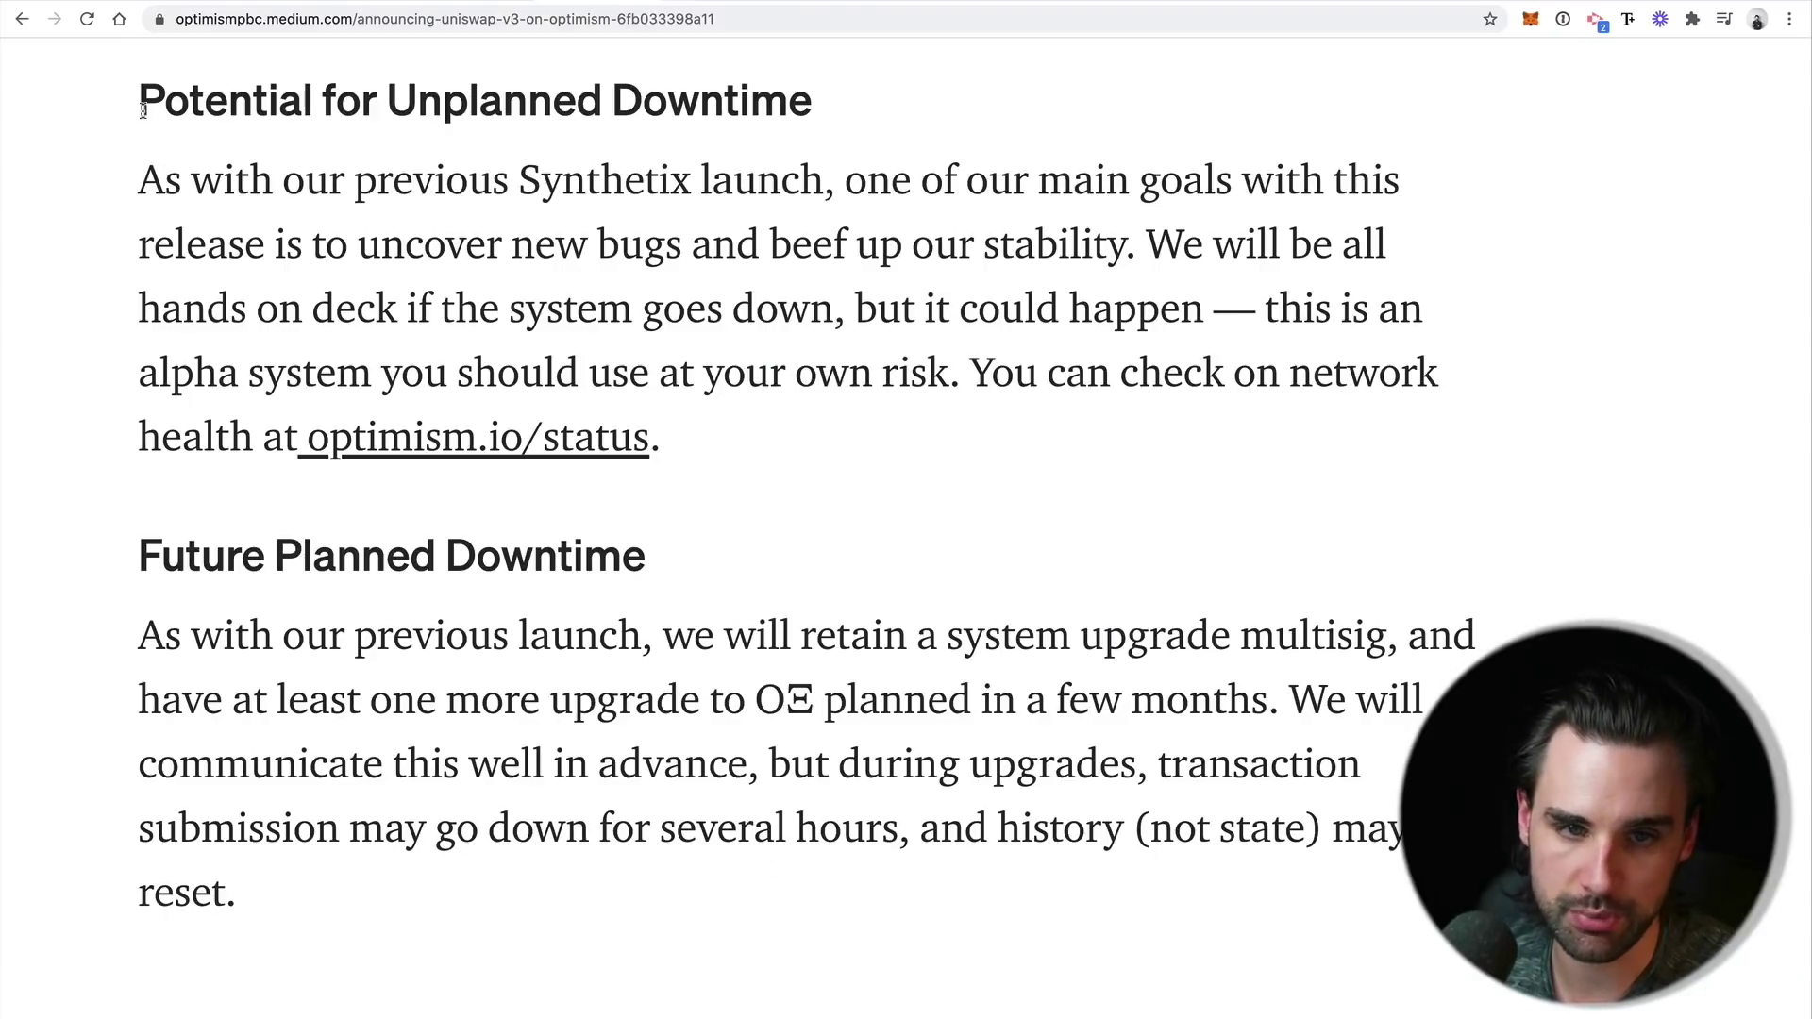
left_click_drag(139, 94, 765, 436)
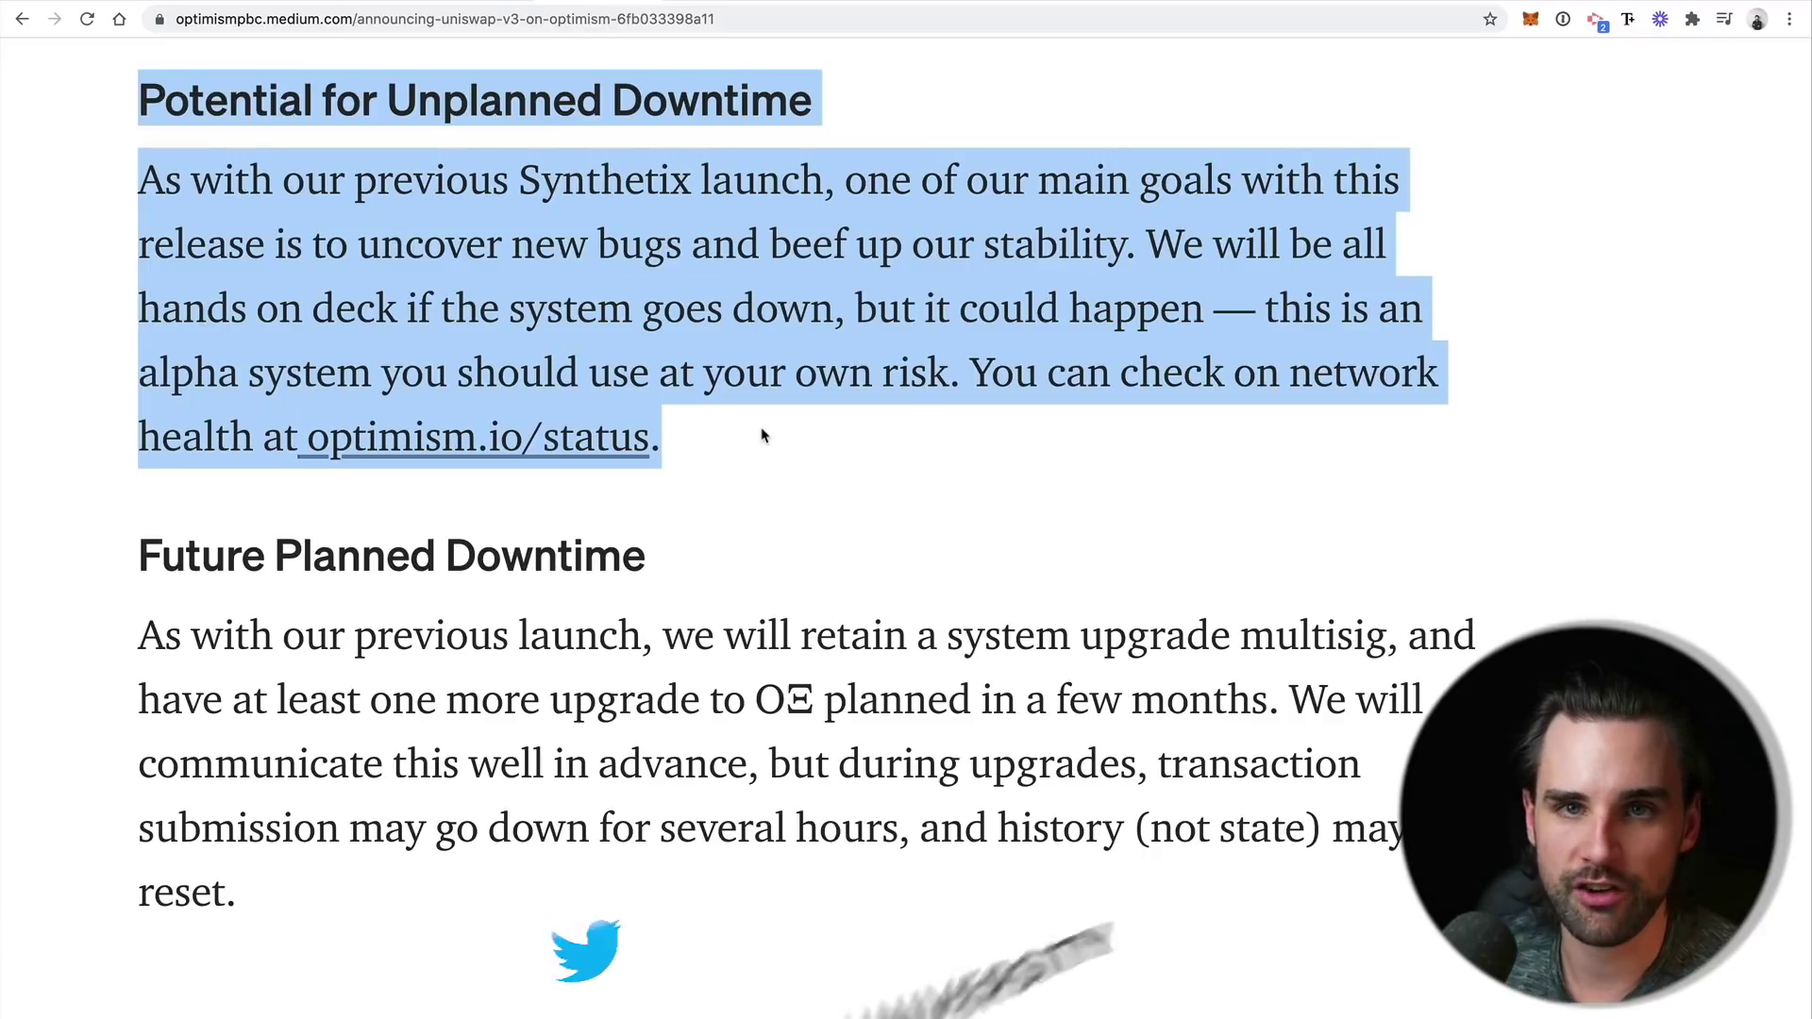
scroll(761, 564, "down", 4)
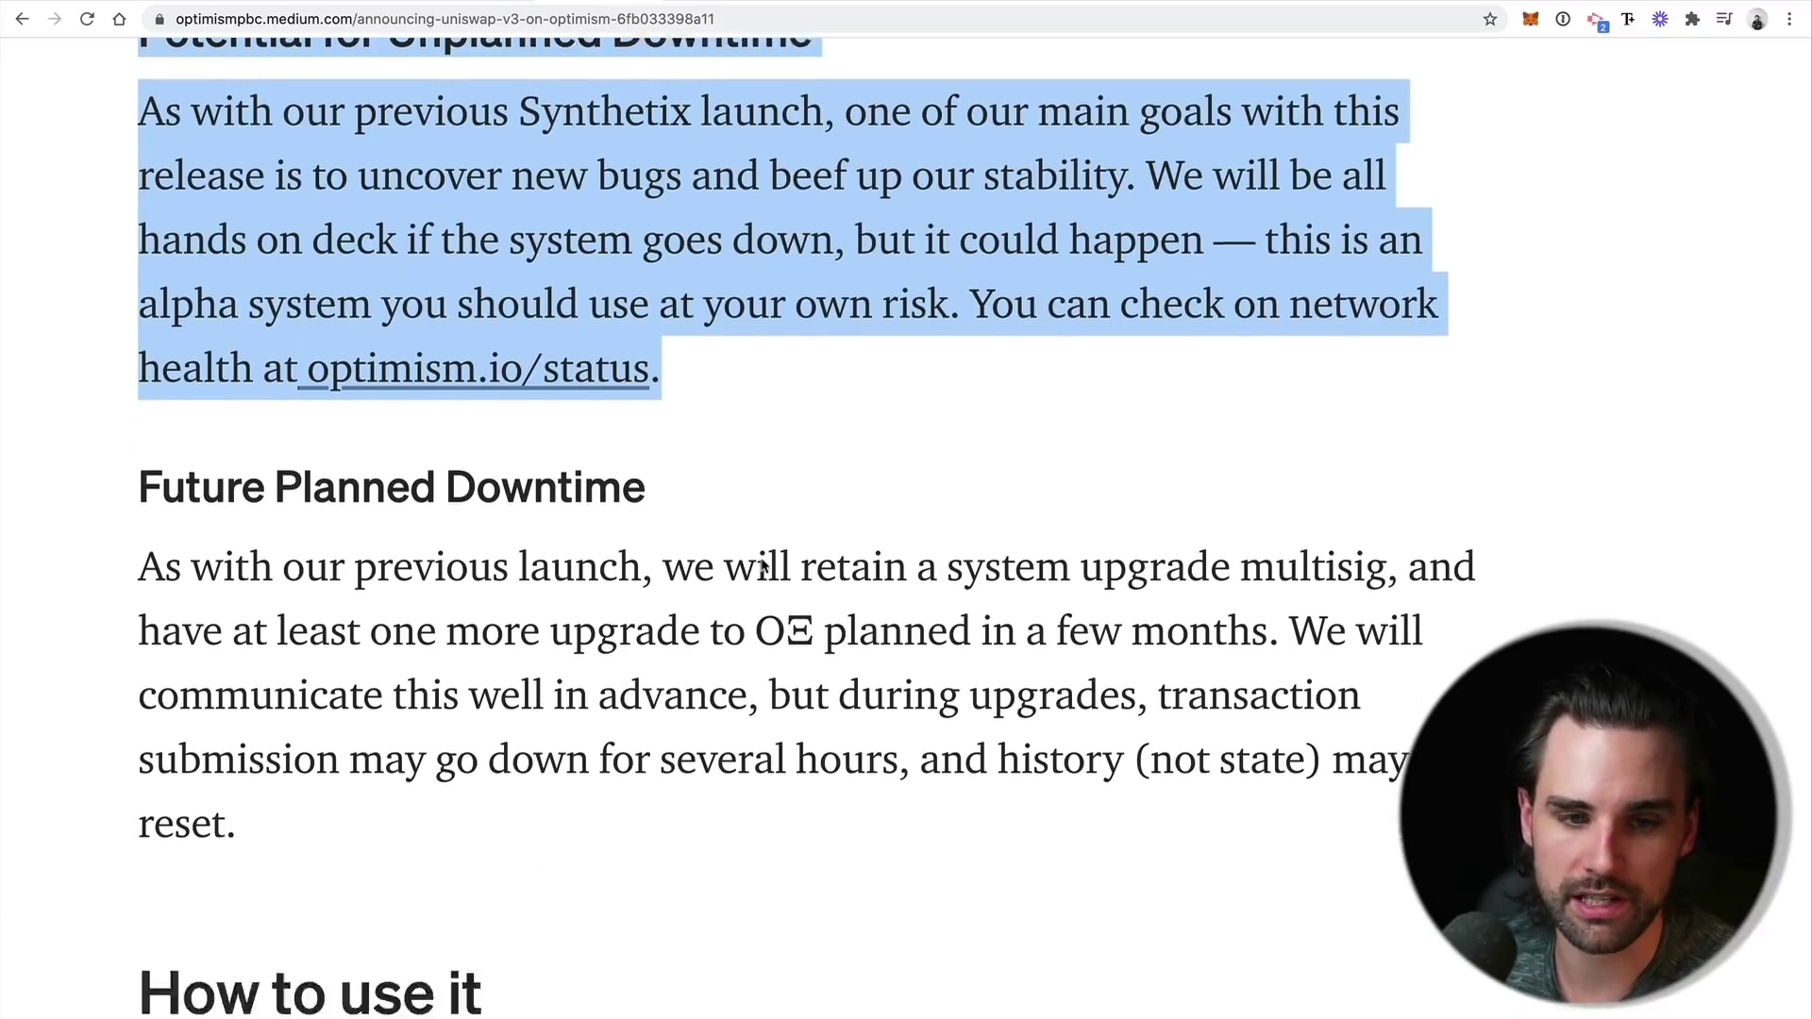
left_click(432, 487)
left_click_drag(432, 487, 28, 161)
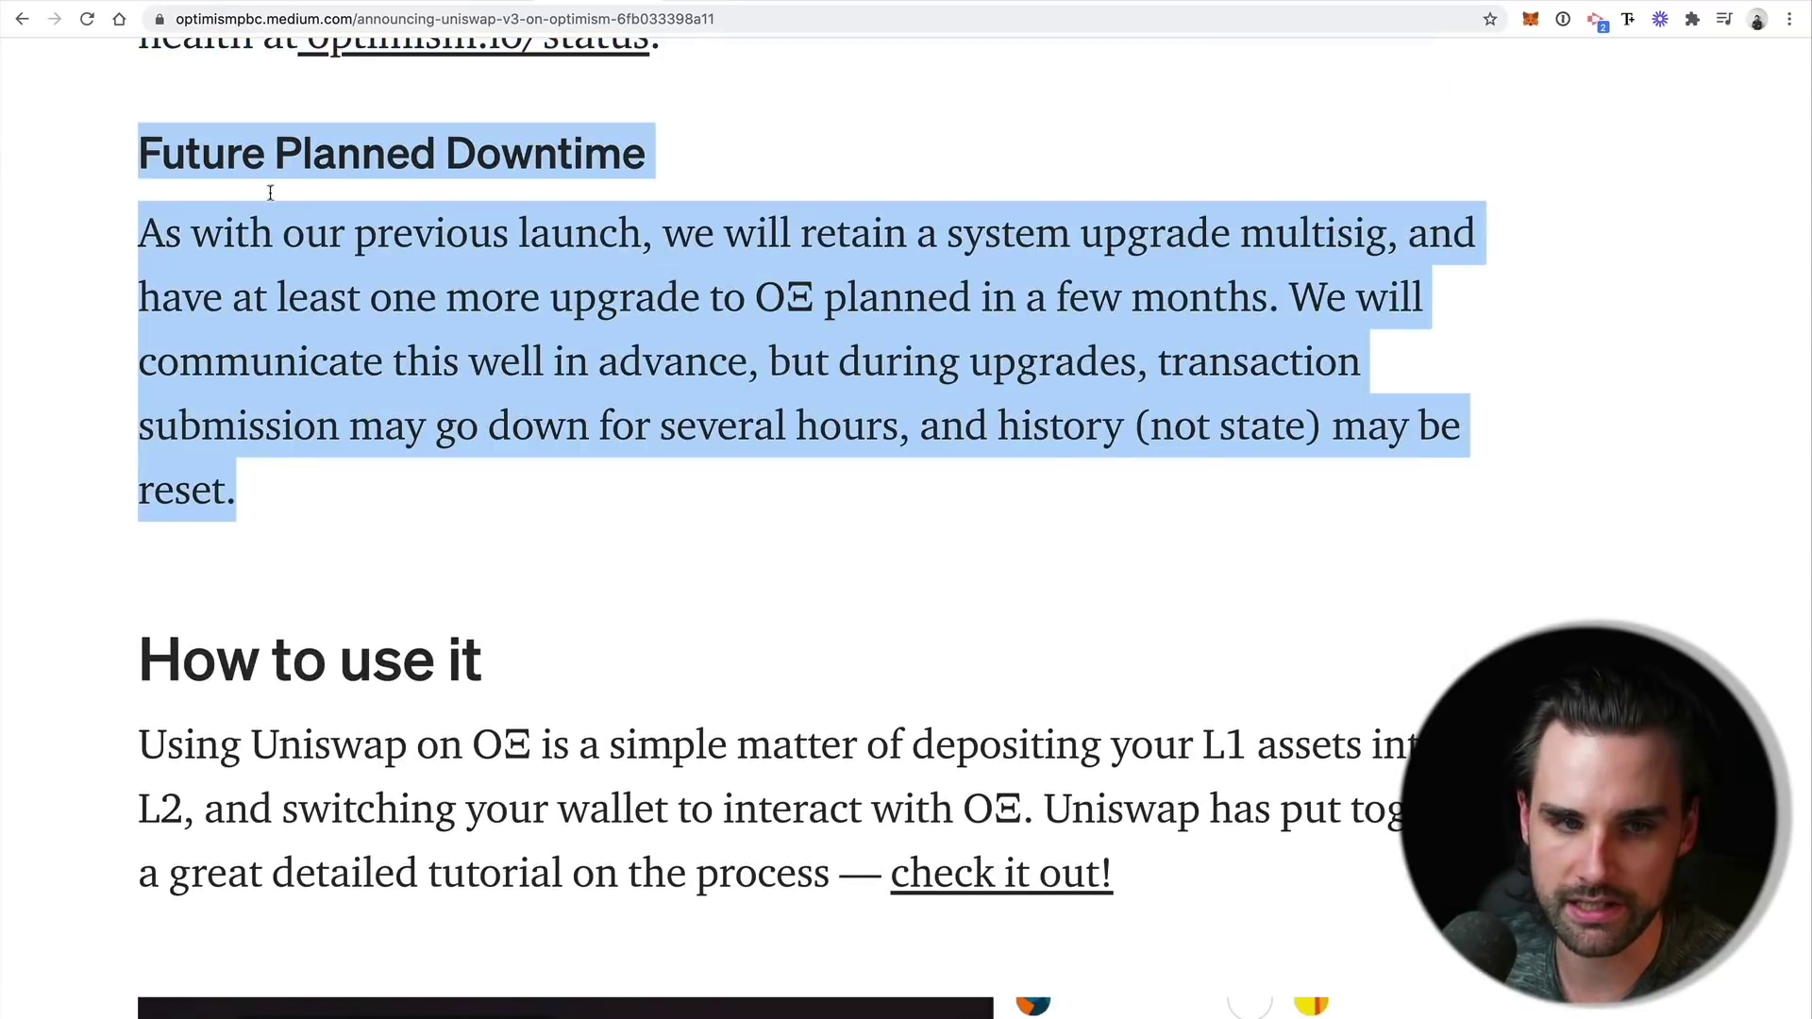
left_click(642, 525)
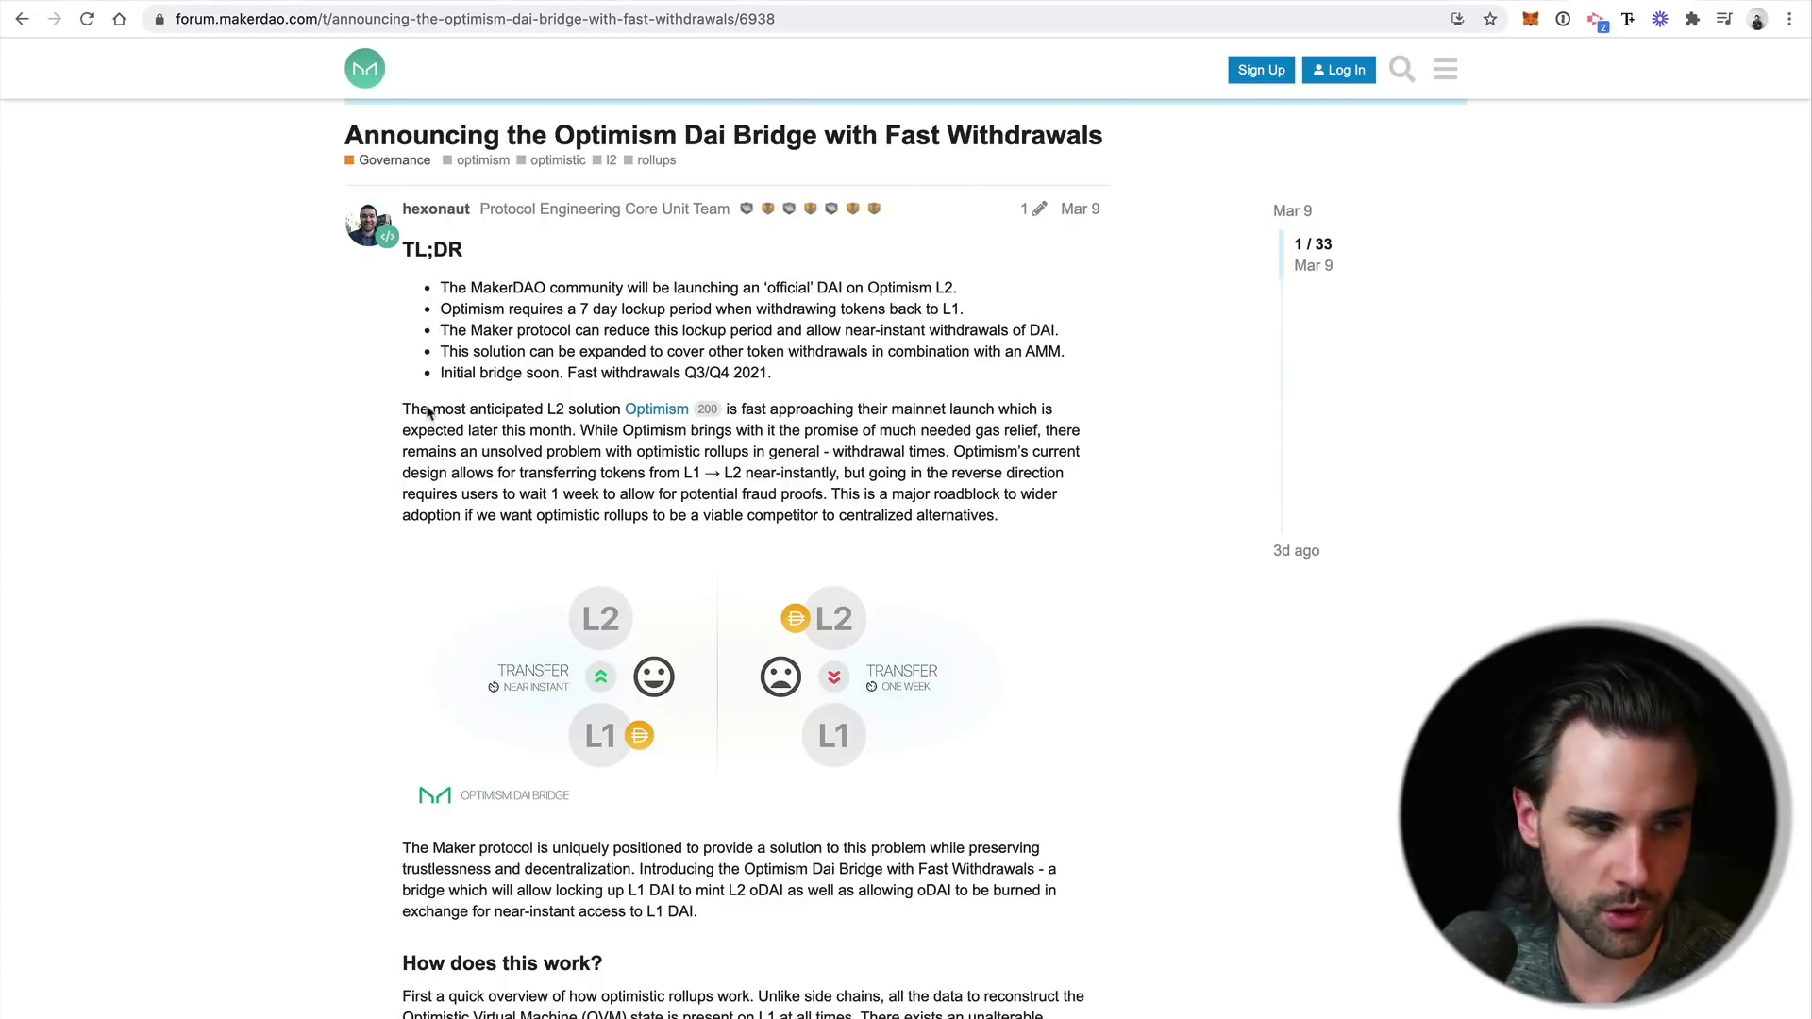
scroll(863, 446, "up", 5)
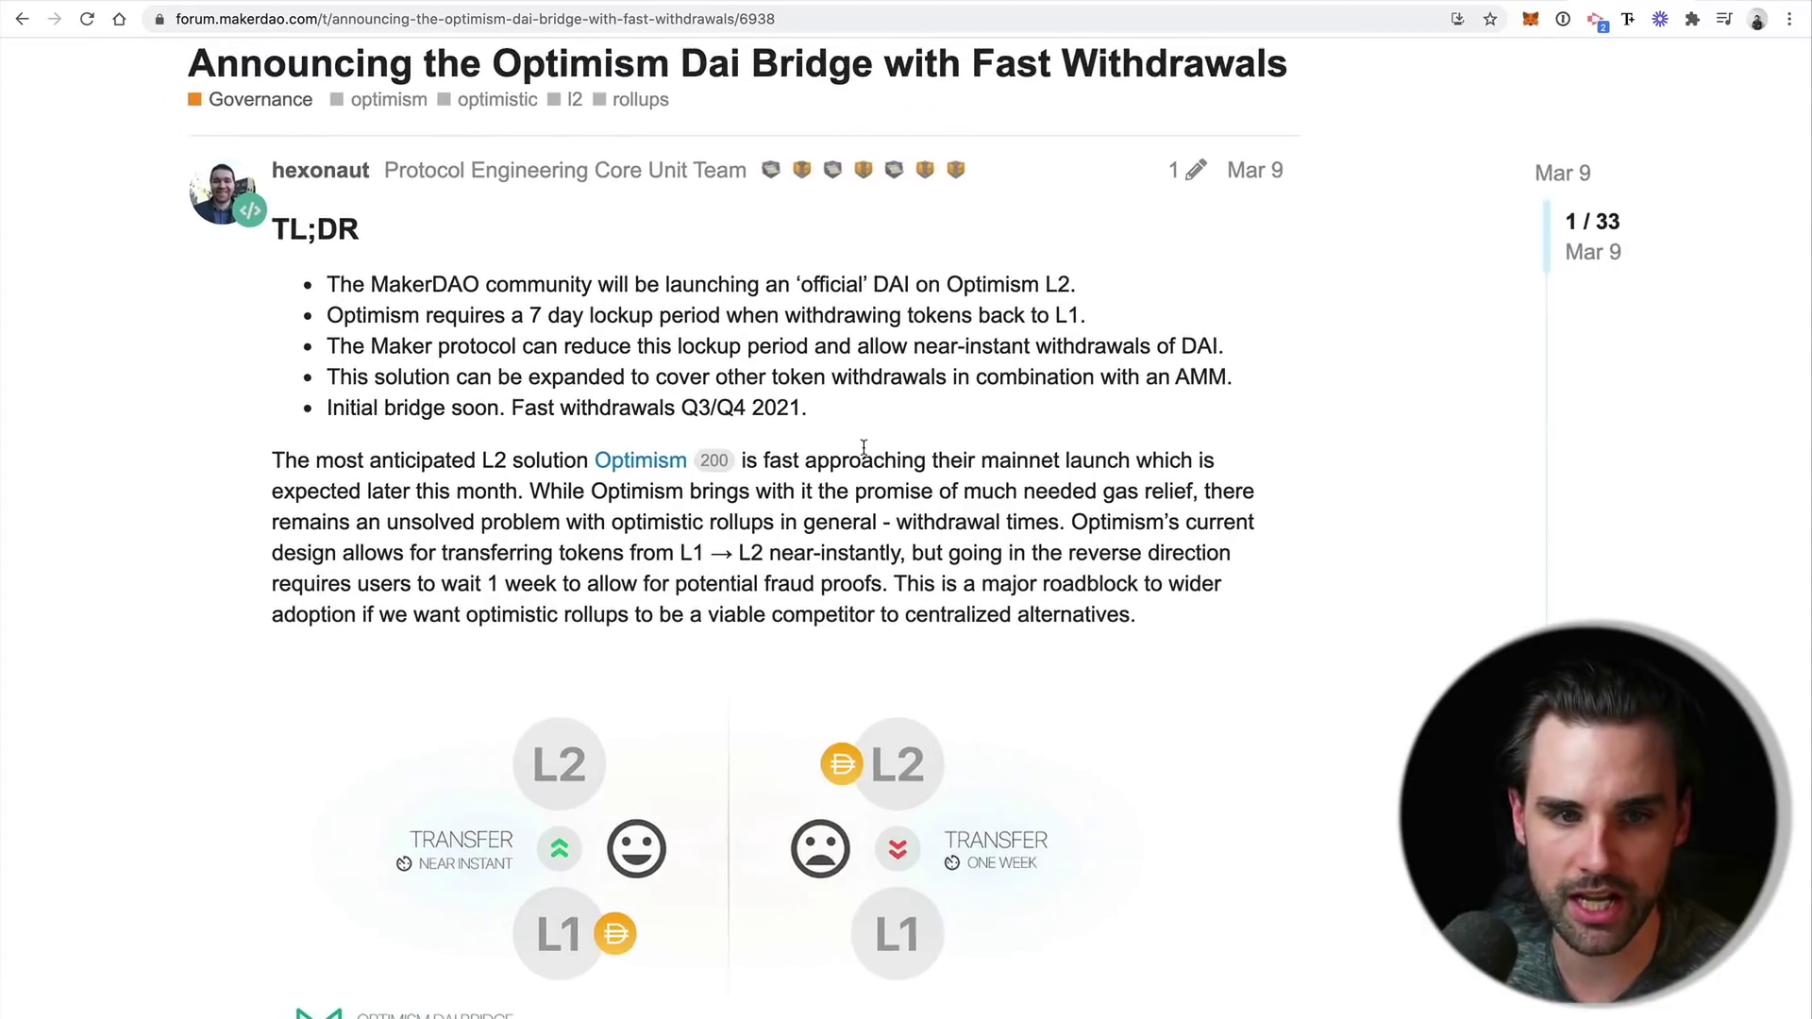
scroll(863, 446, "up", 1)
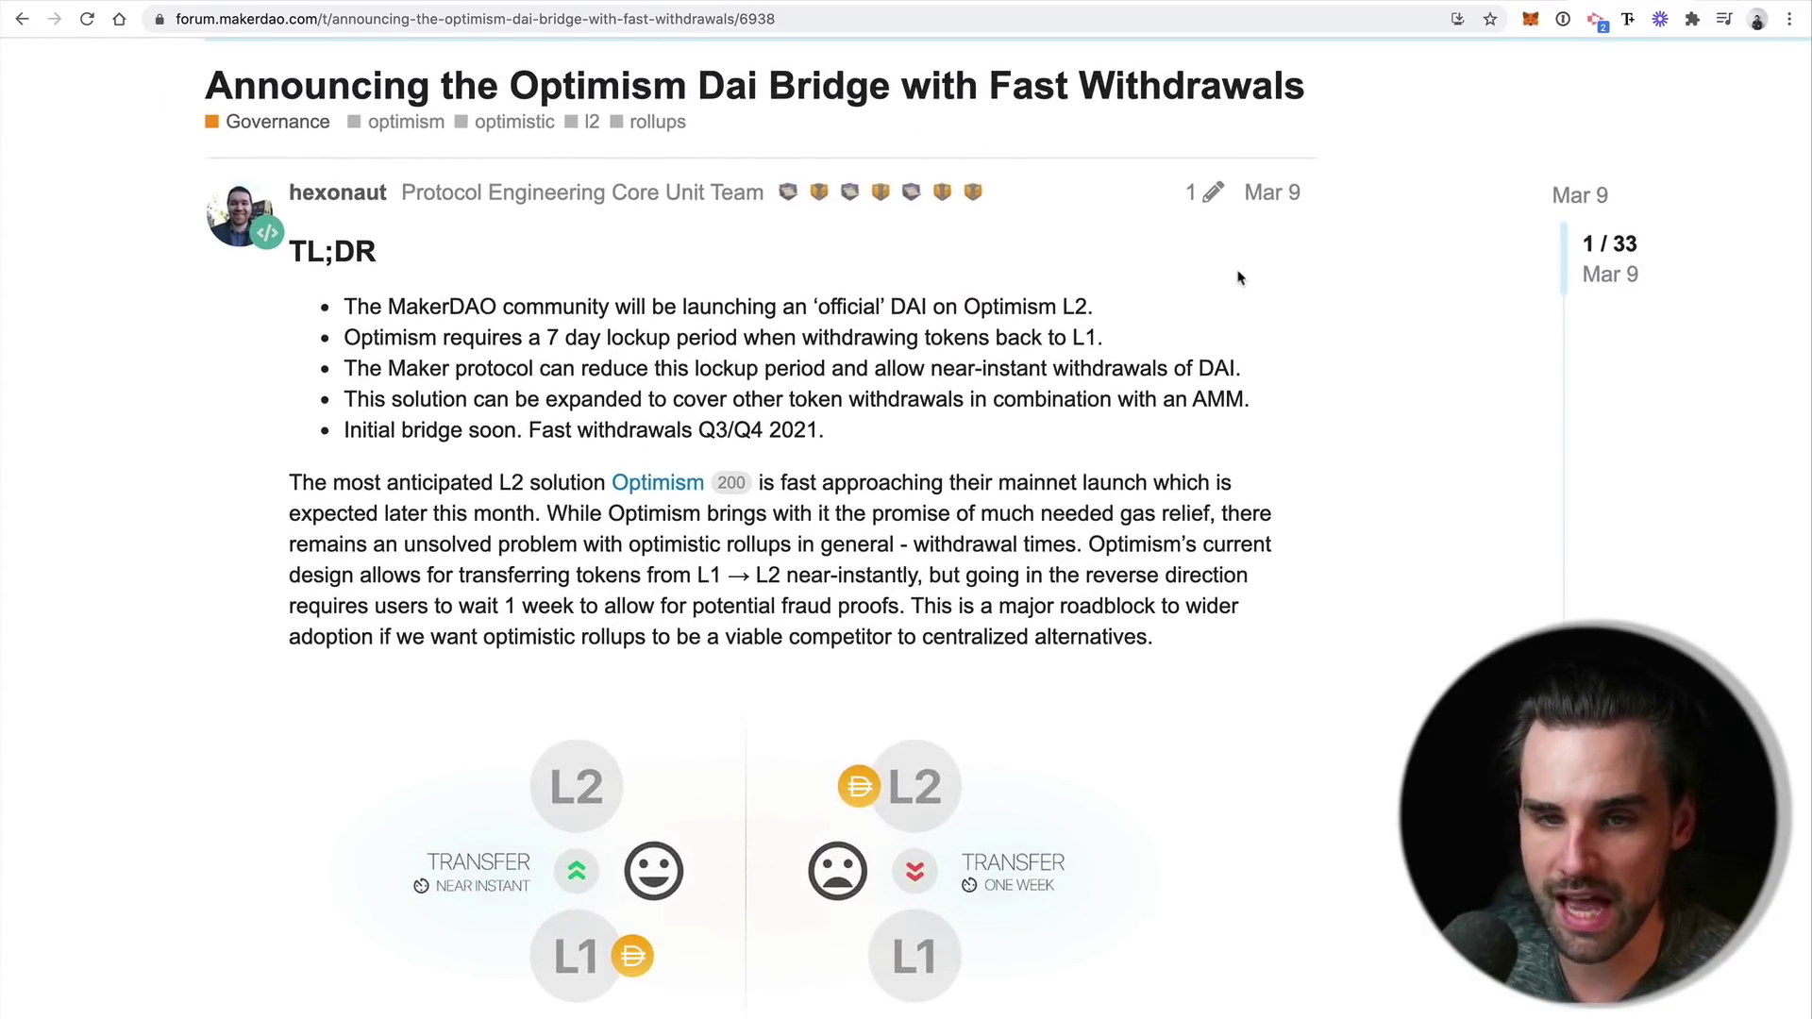
scroll(1238, 278, "down", 1)
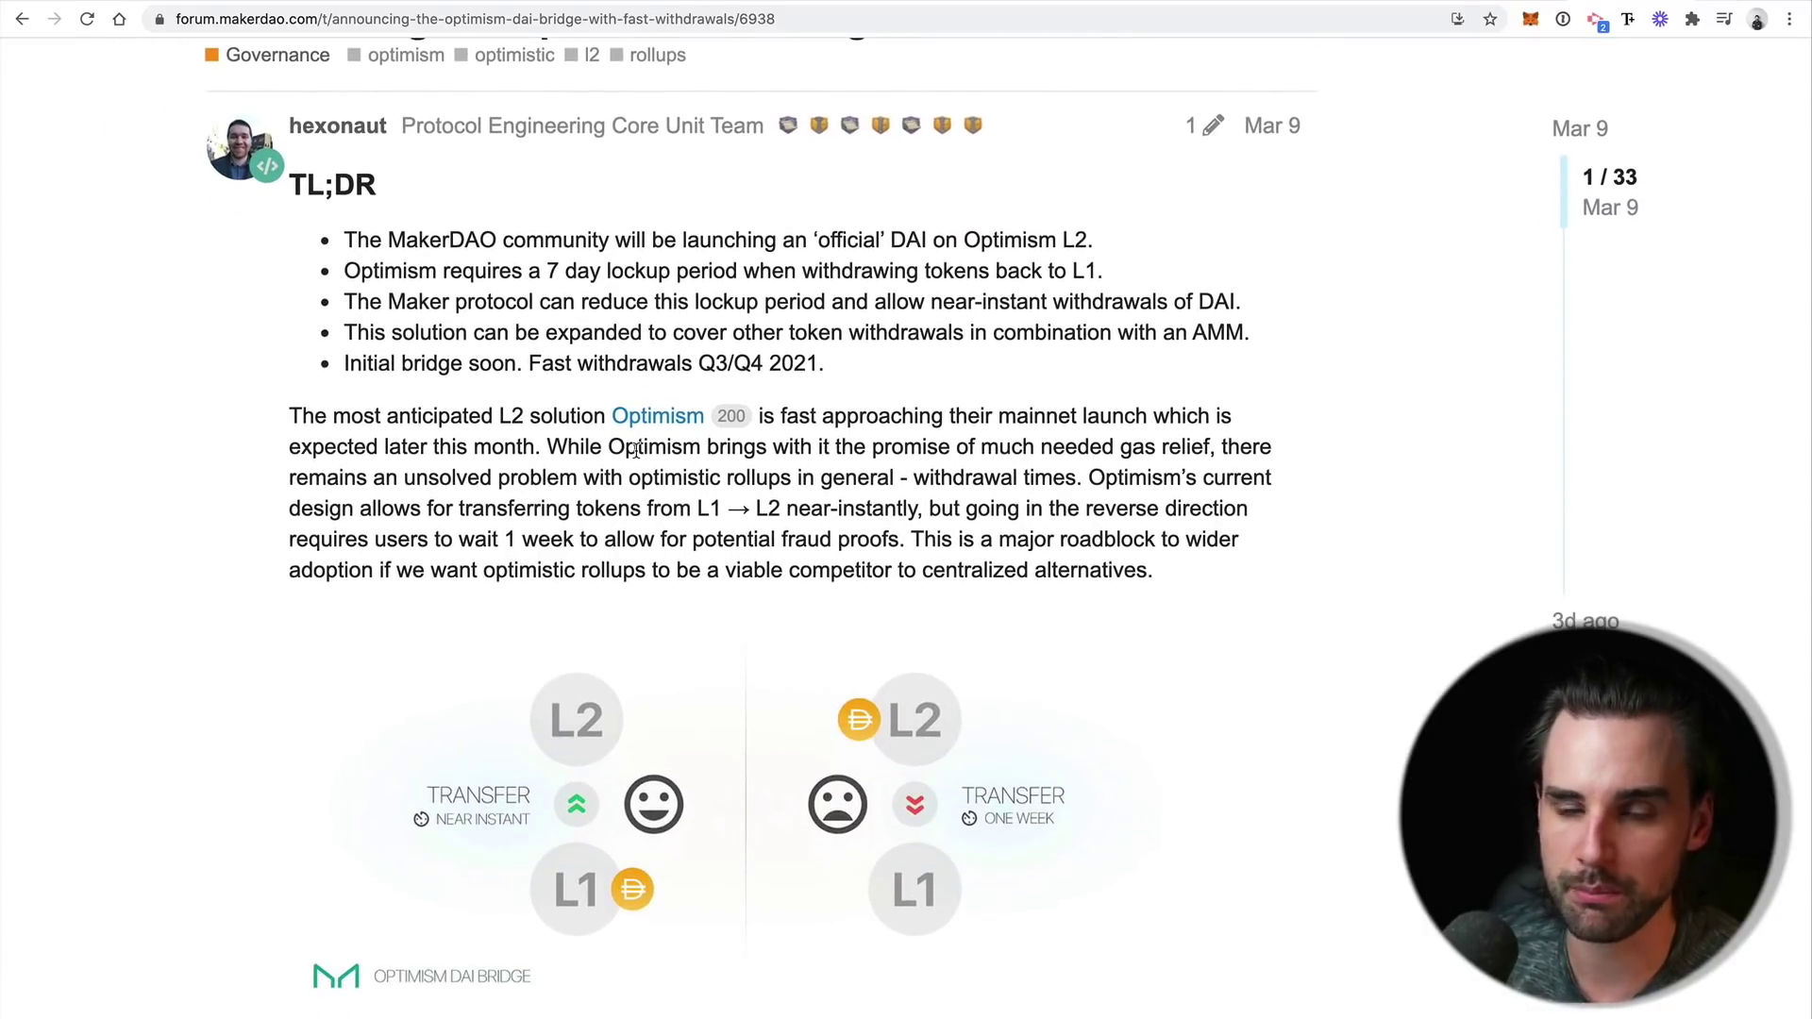